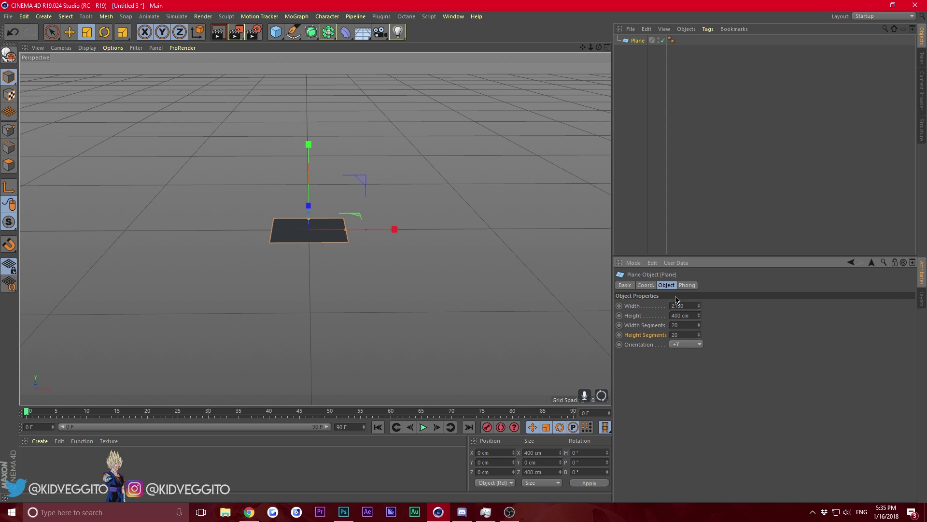
- Set both the width and the height of the plane to 2150 cm
left_click(678, 323)
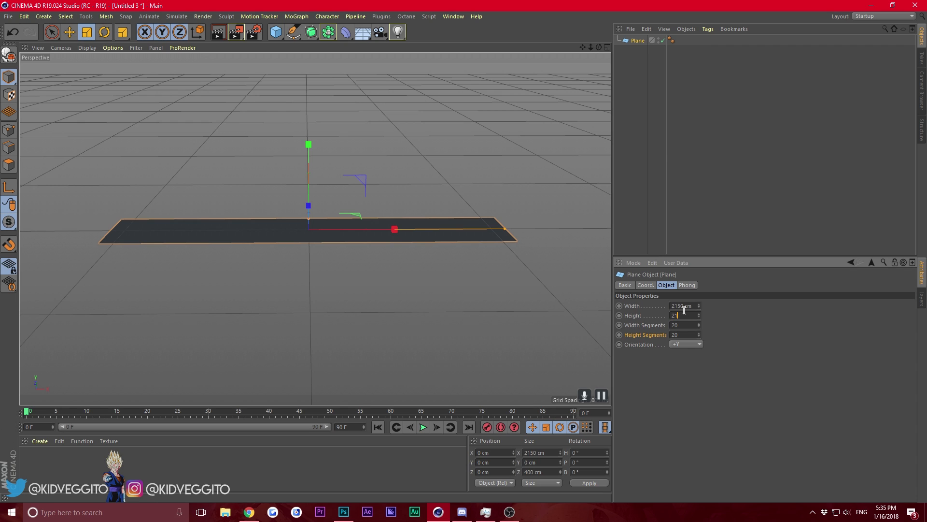
key("Return")
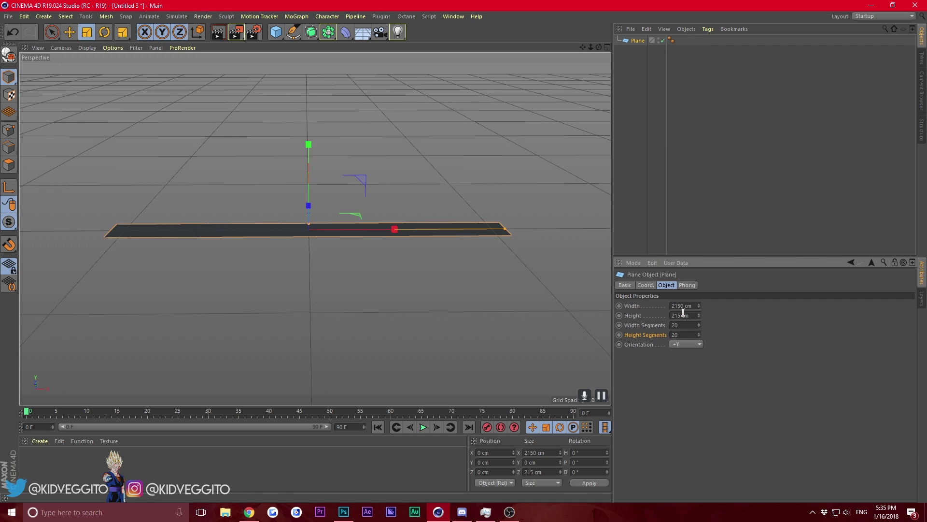
type("0")
key("Return")
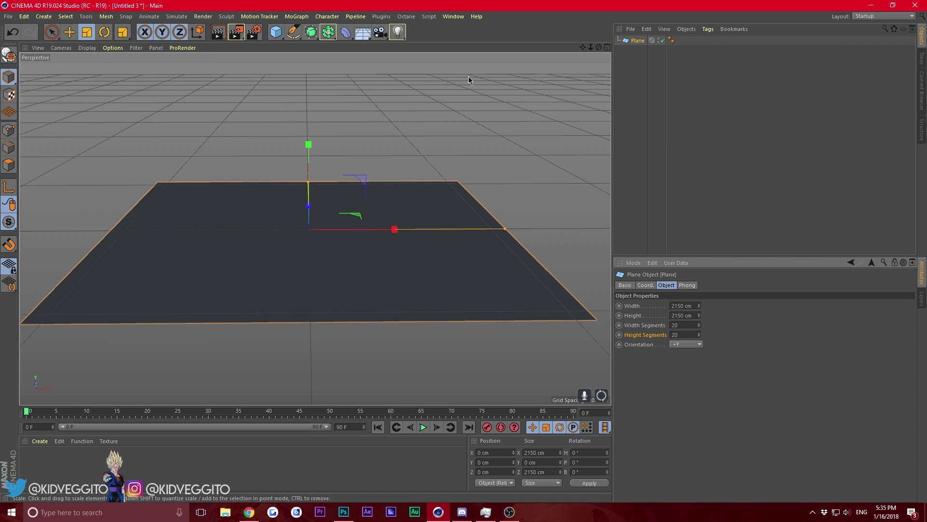
- Reduce the plane's width and height segments to 1 each and make the plane editable
left_click_drag(599, 47, 587, 47)
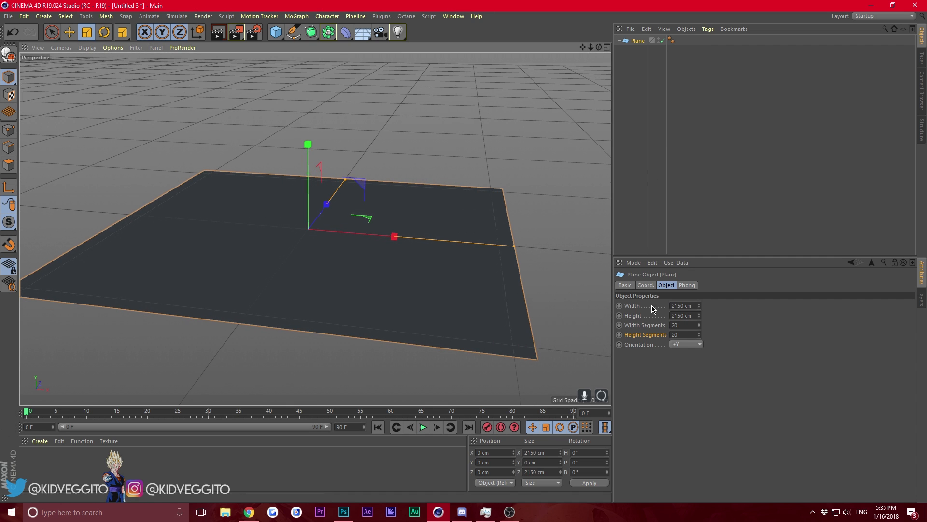
left_click(679, 321)
type("1")
double_click(684, 334)
type("150 ")
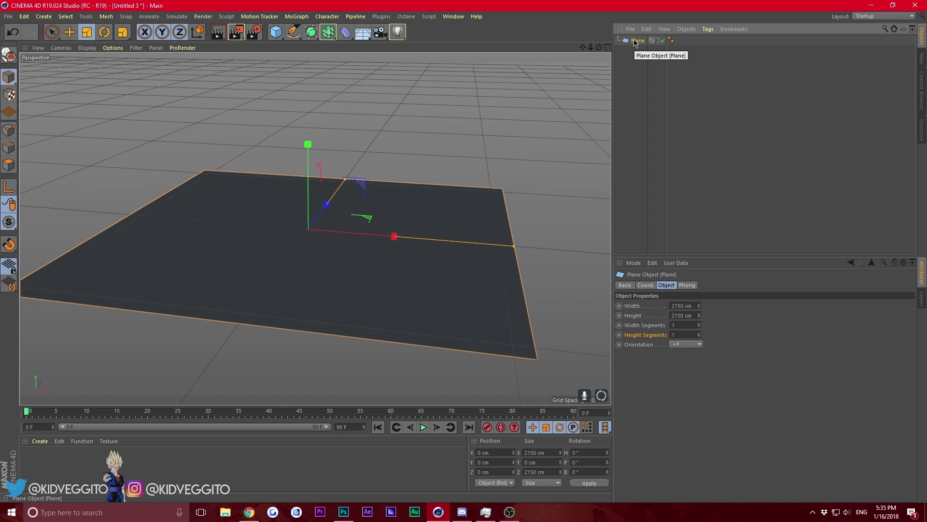
type("c")
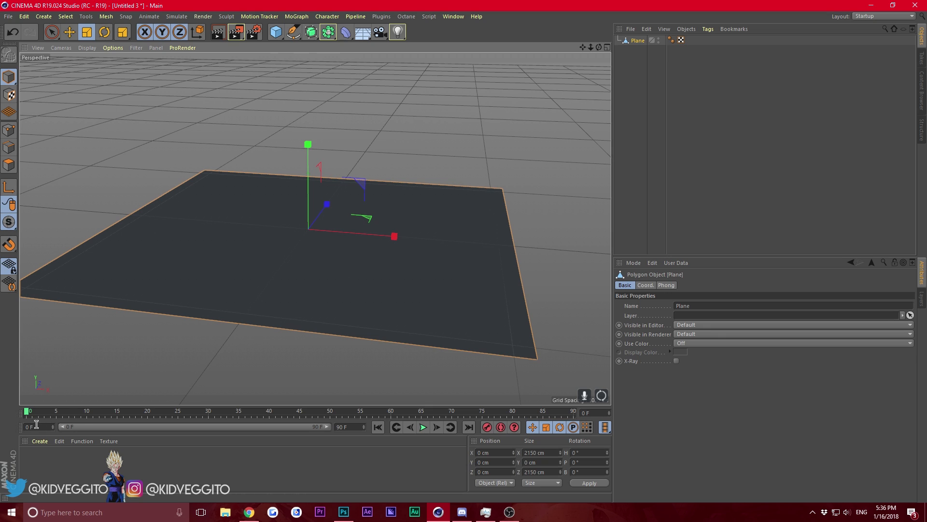
- Create a new standard (non-PBR) material
left_click(40, 441)
mouse_move(60, 440)
left_click(72, 388)
left_click(40, 441)
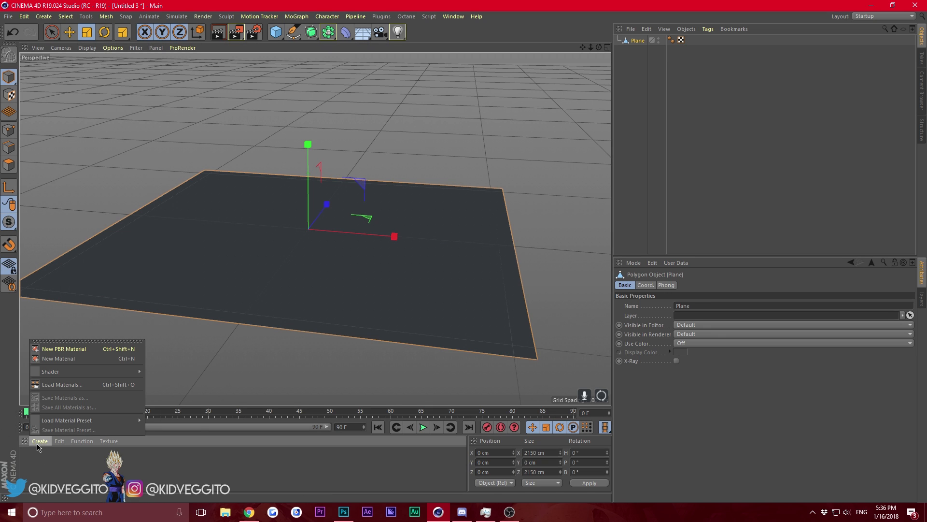
left_click(49, 360)
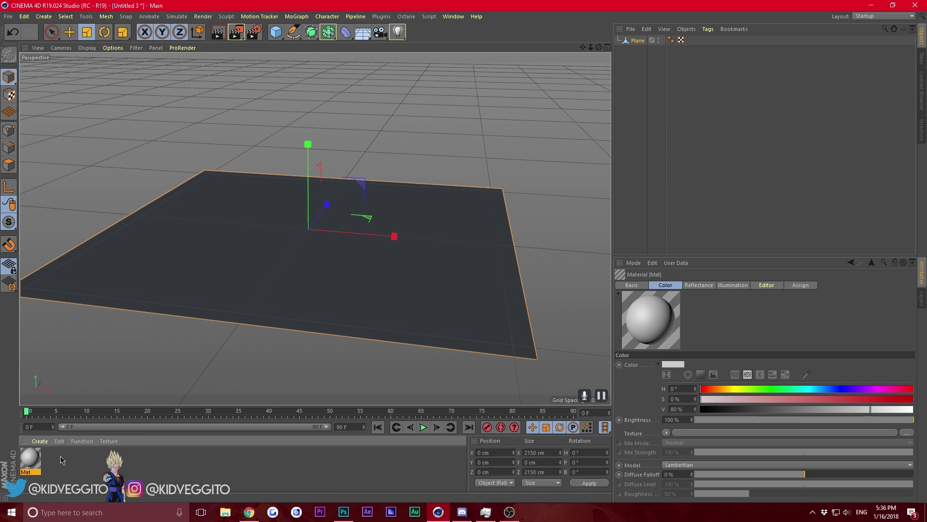
- Open the new material for editing and turn off its Reflectance channel
left_click(40, 441)
double_click(31, 458)
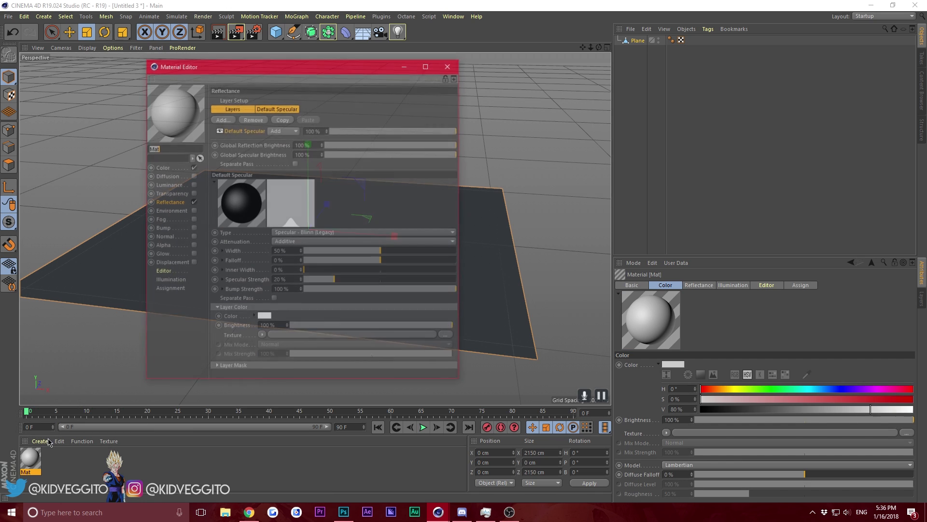
left_click_drag(291, 72, 471, 84)
left_click(373, 213)
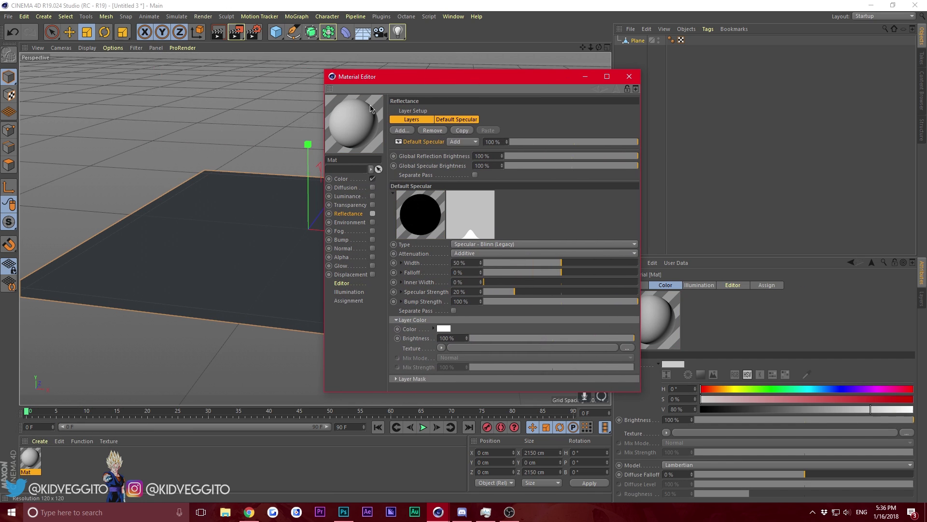
- Enable the material's Displacement channel and load a Layer shader as its texture
left_click_drag(371, 85, 556, 91)
left_click(558, 280)
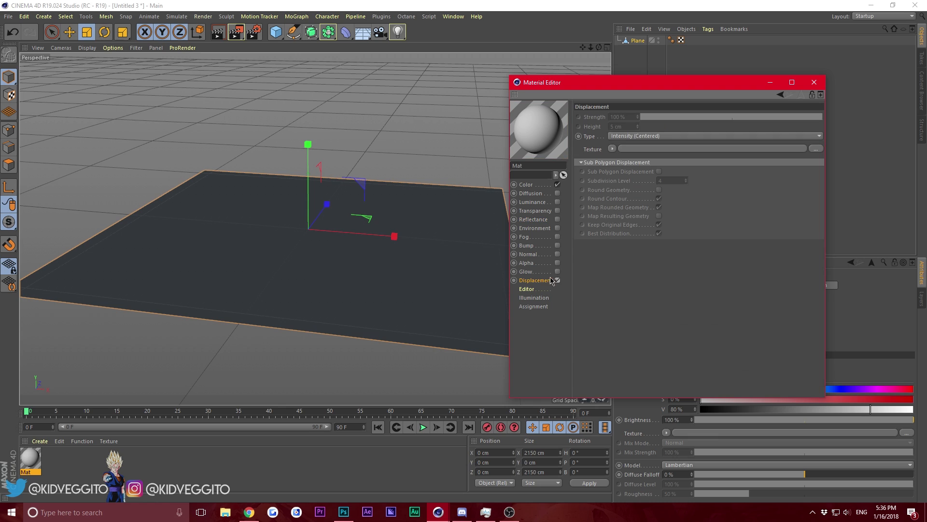
left_click(611, 149)
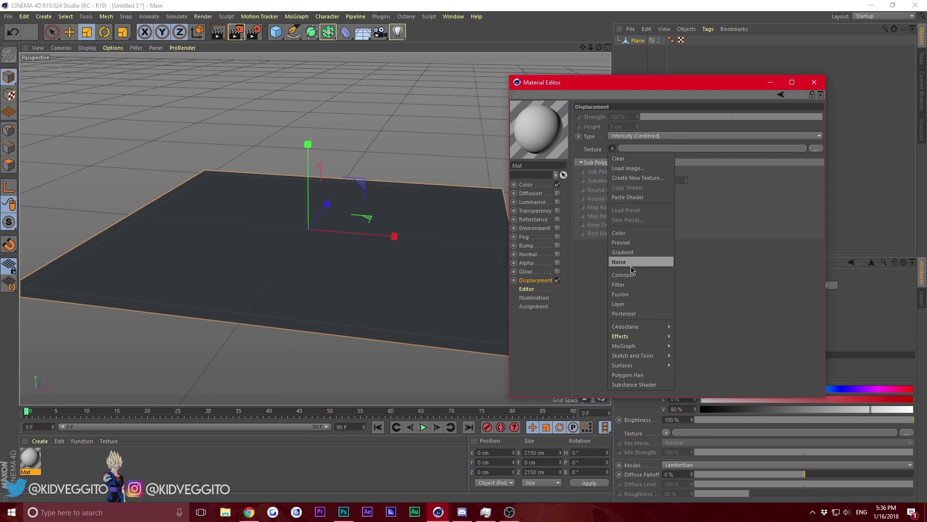
left_click(625, 304)
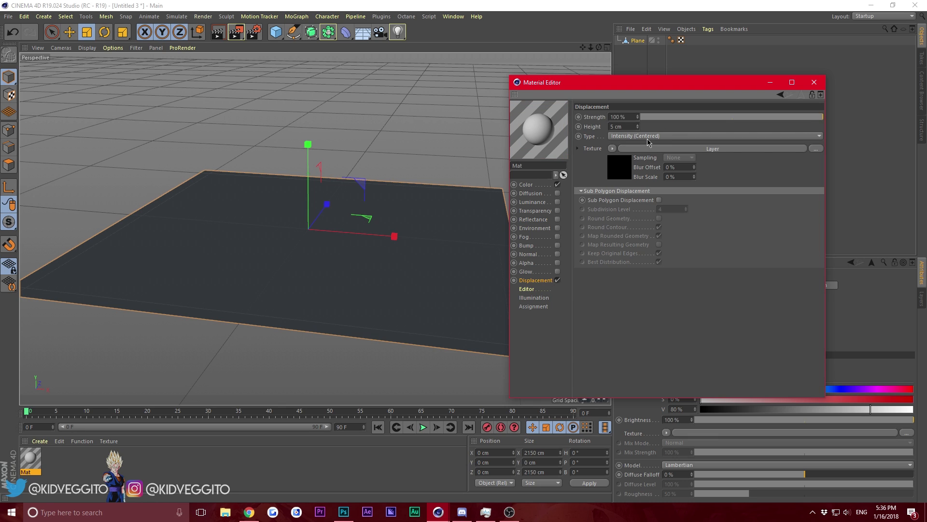
- Add a Gradient shader inside the displacement's Layer shader and open the gradient's properties
left_click(697, 150)
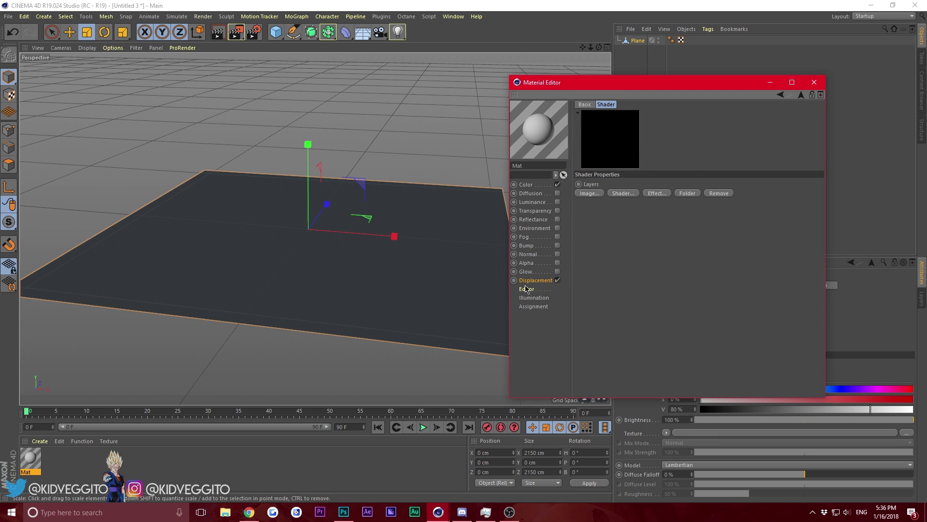
left_click(618, 194)
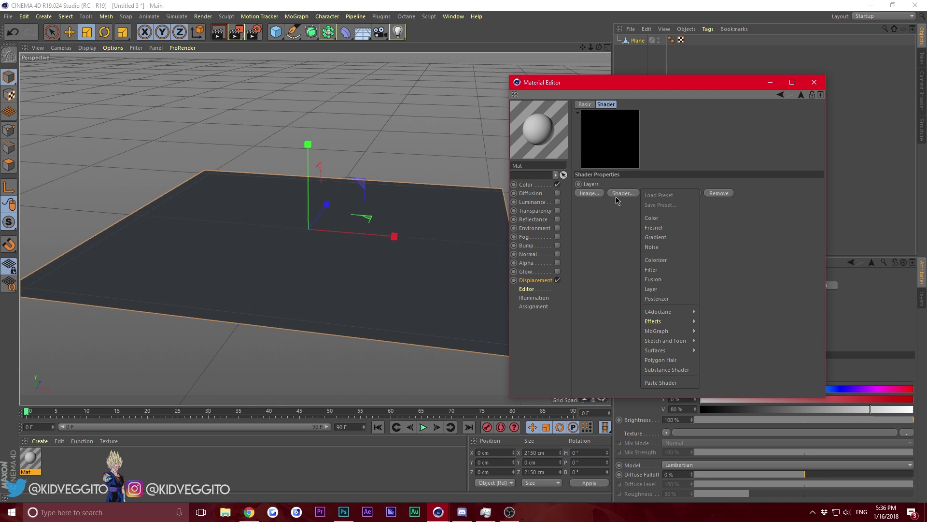
left_click(656, 237)
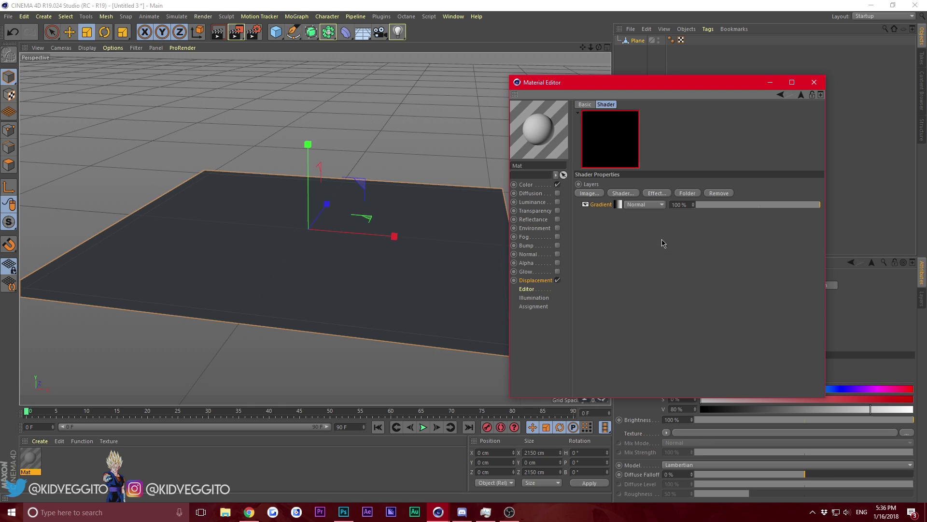
left_click(619, 210)
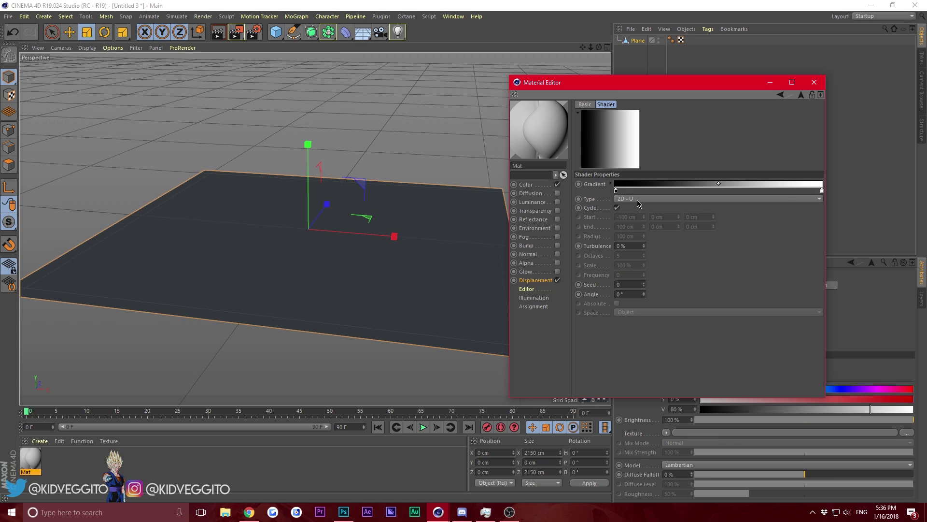
- Try the 2D - Circular and 2D - Four Corner types on the displacement gradient
left_click(637, 199)
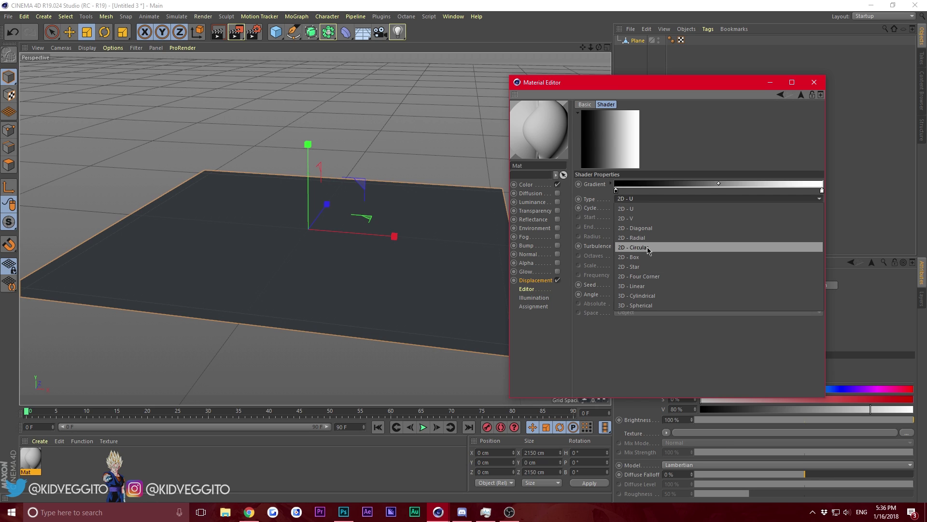
left_click(647, 247)
left_click(645, 199)
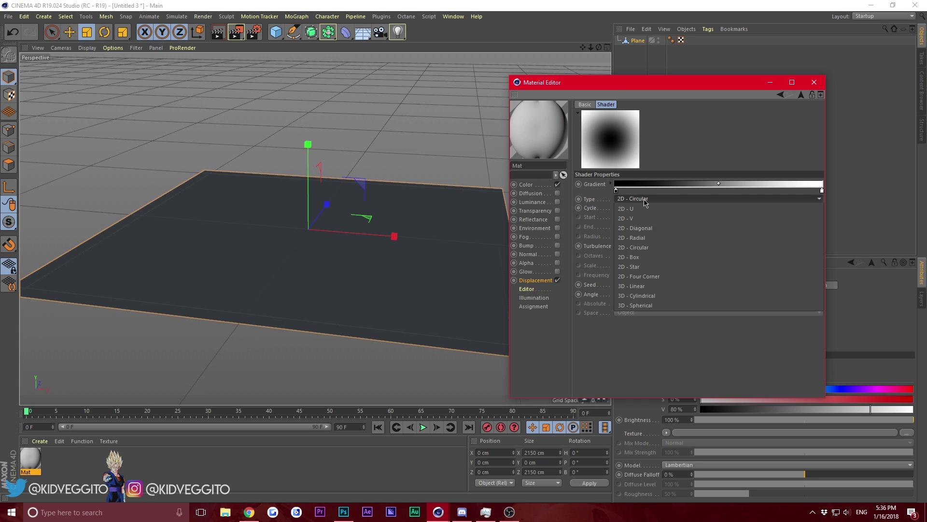
left_click(648, 276)
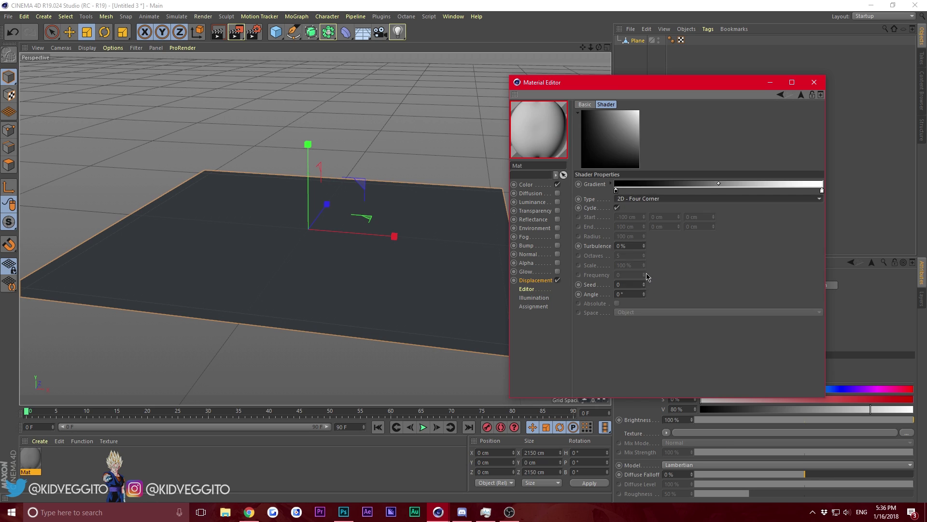
left_click(651, 200)
left_click(671, 192)
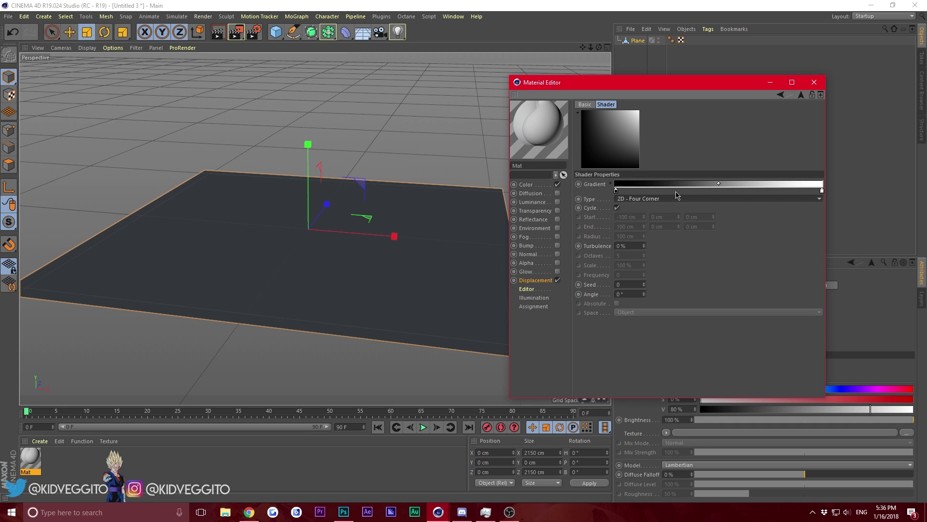
- Add a knot at the middle of the gradient and color it black
left_click(719, 191)
mouse_move(718, 191)
left_mouse_down()
mouse_move(702, 190)
mouse_move(720, 192)
left_mouse_up()
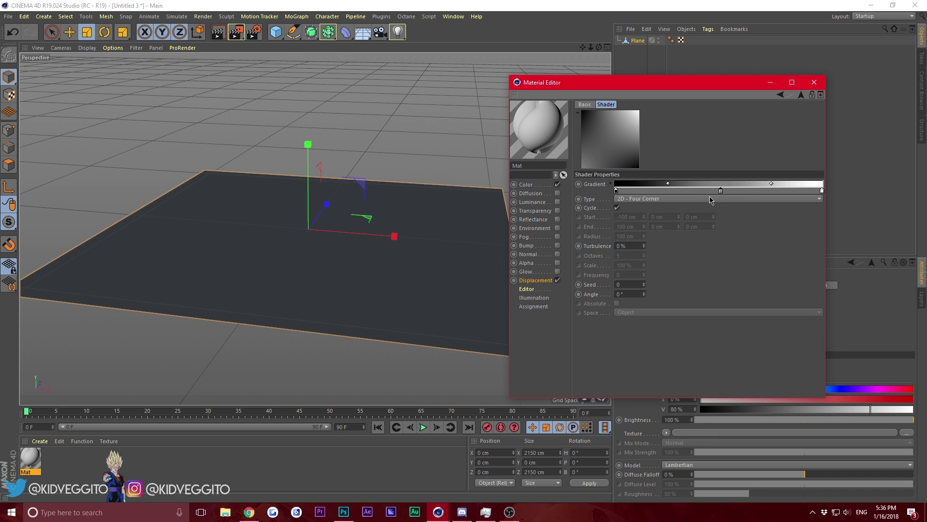
double_click(720, 191)
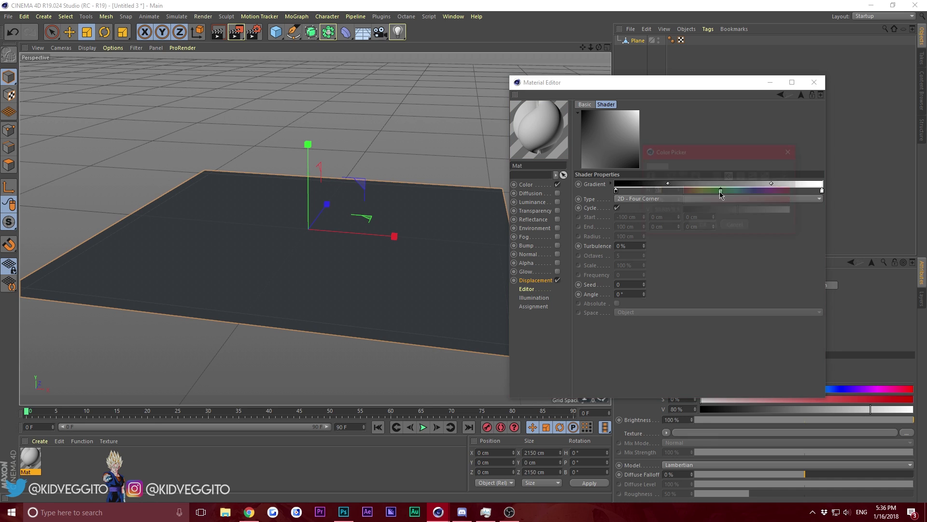
left_click_drag(718, 211, 684, 211)
left_click(698, 226)
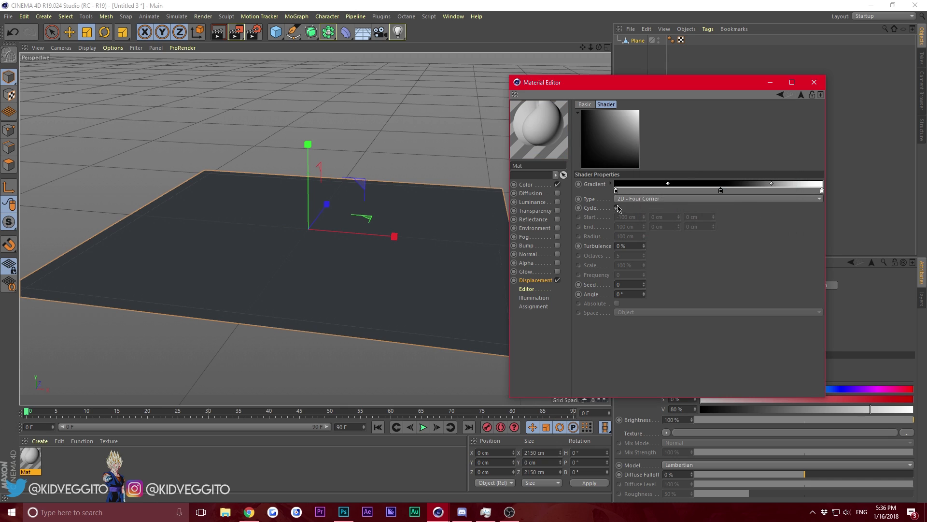
- Change the gradient's starting knot to white (V 100%)
double_click(616, 191)
left_click_drag(617, 213, 751, 213)
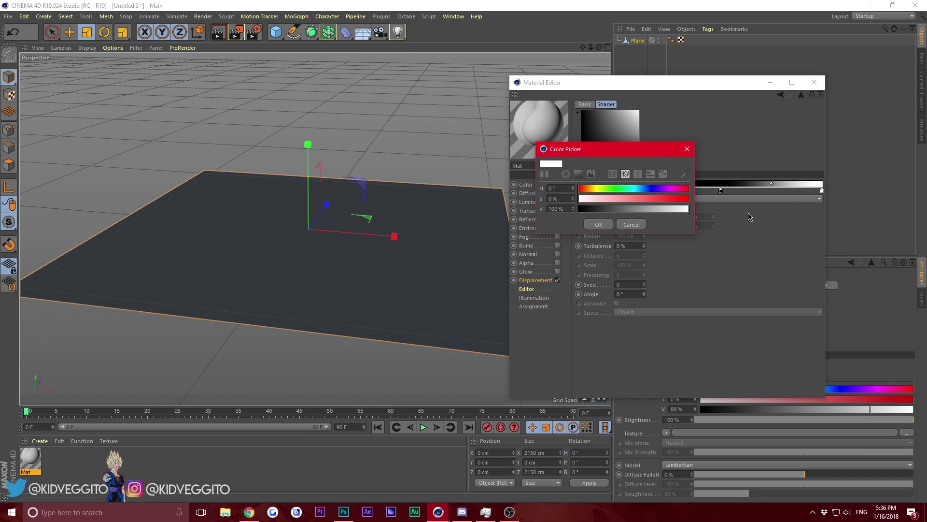
left_click(602, 220)
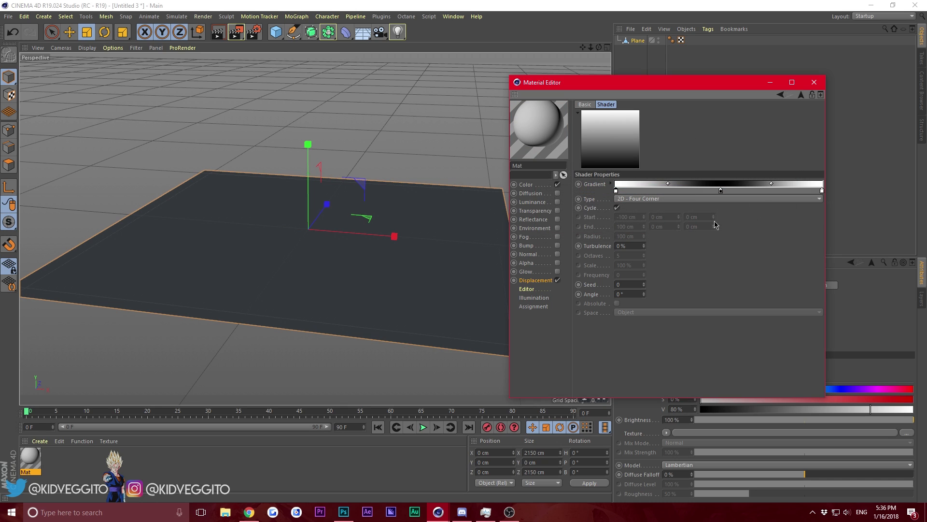
- Set the gradient type to 2D - Circular and its turbulence to 21%
left_click(659, 199)
left_click(659, 233)
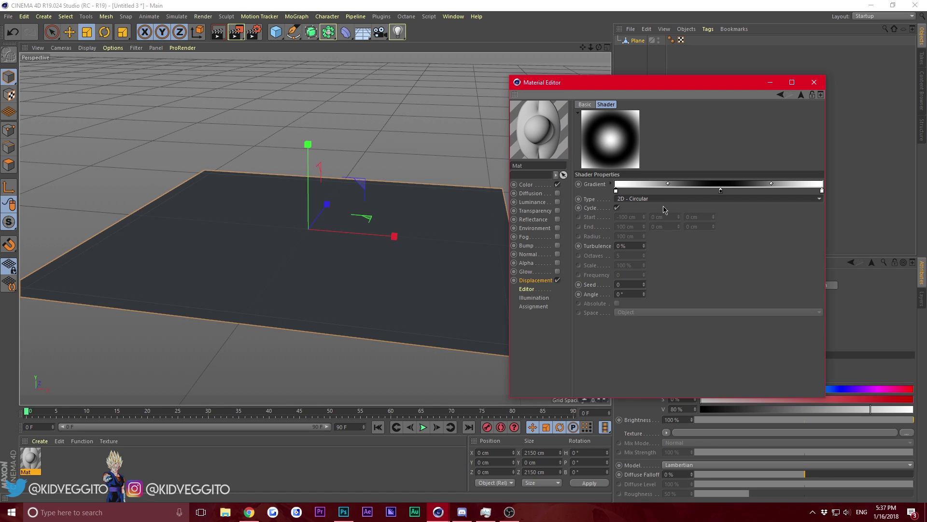
left_click_drag(644, 245, 648, 246)
- Move both white knots and the interpolation handles of the gradient inward to narrow the black band around the middle knot
left_click_drag(616, 190, 655, 198)
left_click_drag(822, 192, 770, 199)
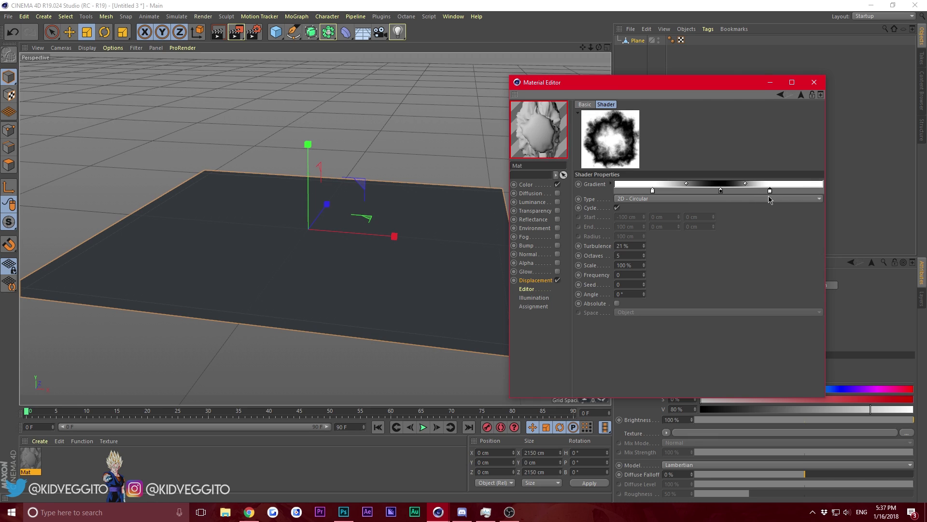
left_click_drag(687, 184, 742, 185)
left_click_drag(653, 193, 655, 195)
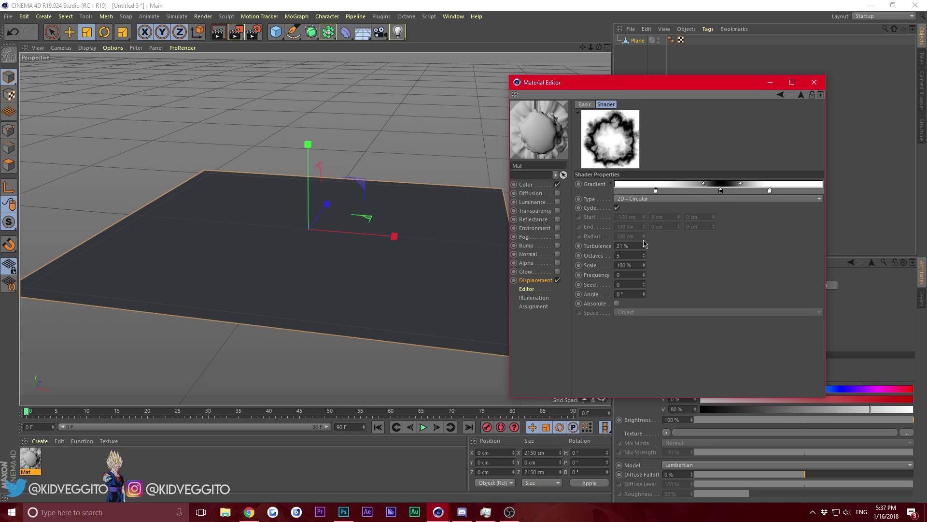
- Set the gradient's turbulence to 27%, octaves to 10, scale to 105% and frequency to -4
left_click_drag(645, 268, 645, 235)
left_click_drag(645, 255, 645, 222)
left_click_drag(645, 266, 646, 244)
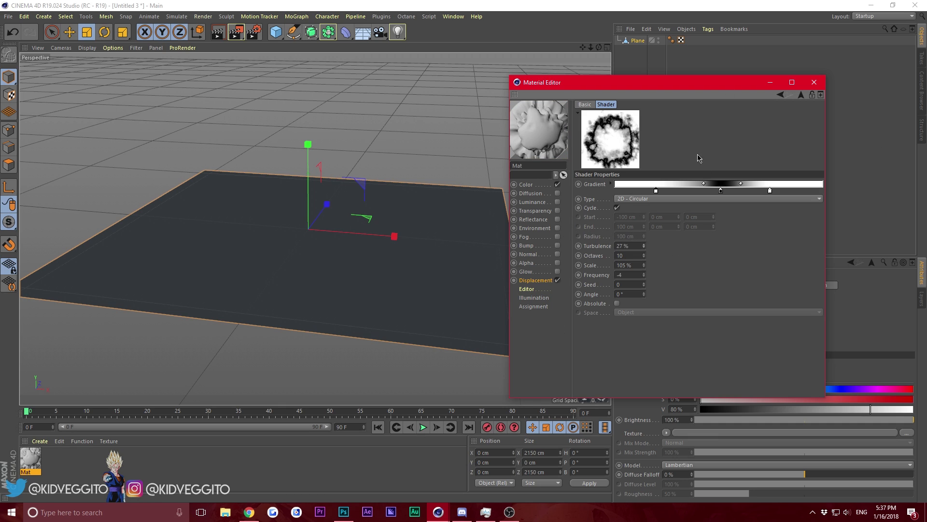
- Leave the gradient's settings and apply the material to the plane
left_click(801, 95)
left_click_drag(30, 458, 637, 41)
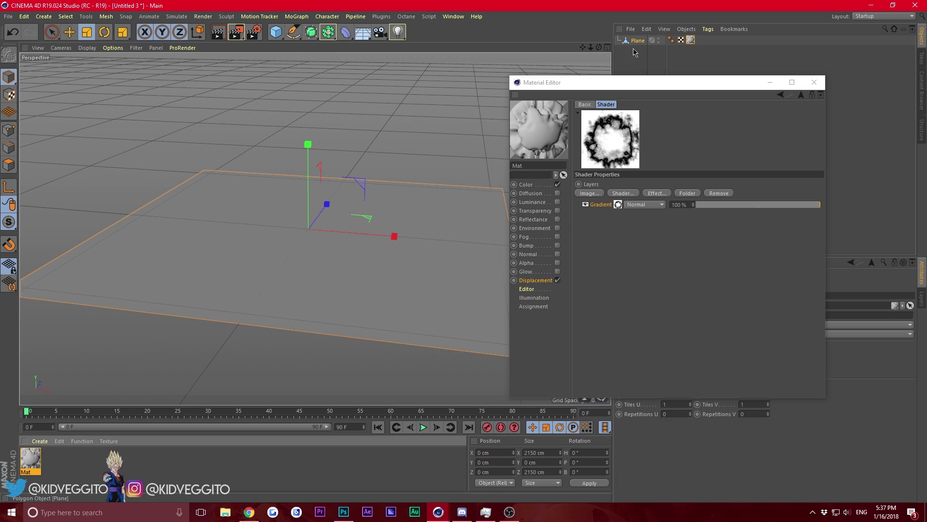
- Enable Sub Polygon Displacement on the material with a subdivision level of 10 and render the view
left_click(804, 95)
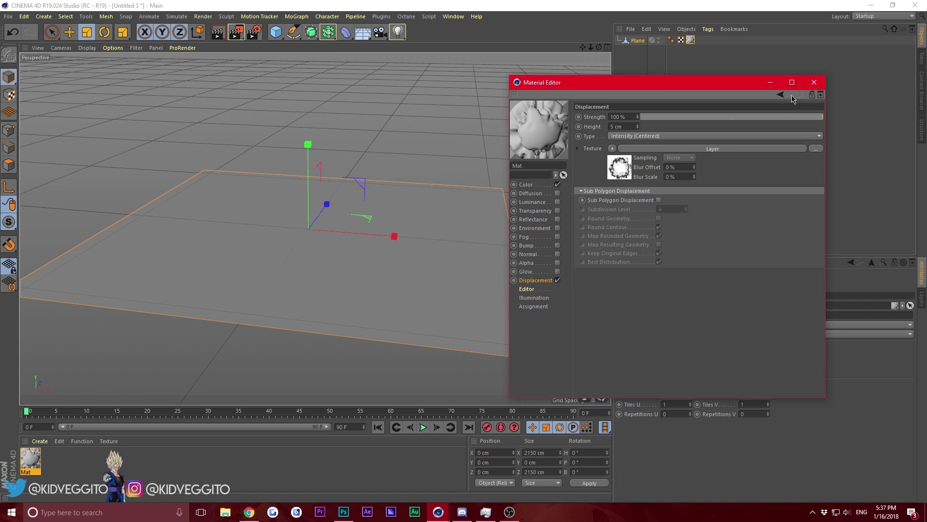
left_click(659, 200)
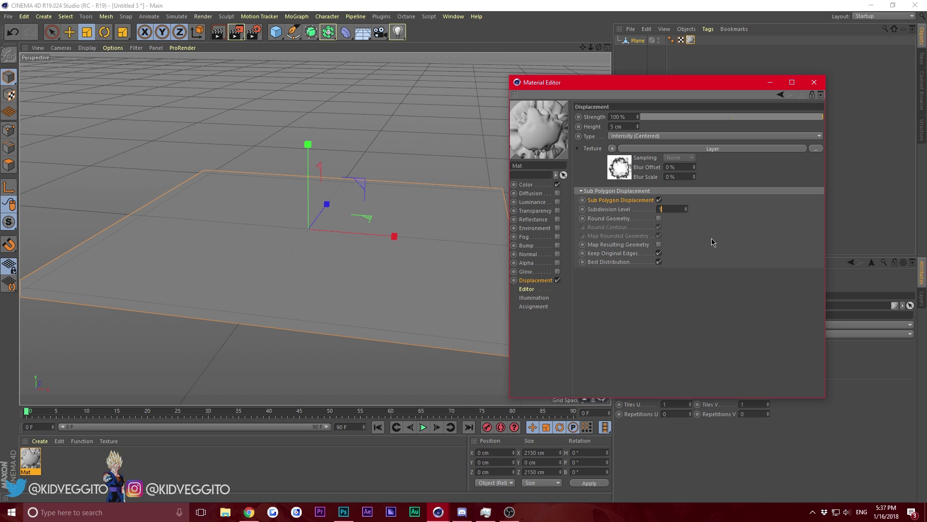
left_click(617, 209)
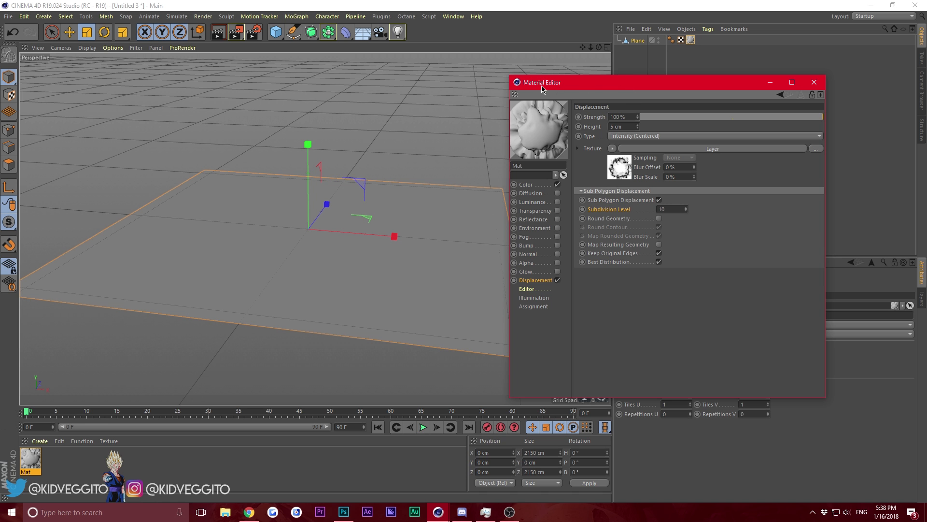
left_click(218, 32)
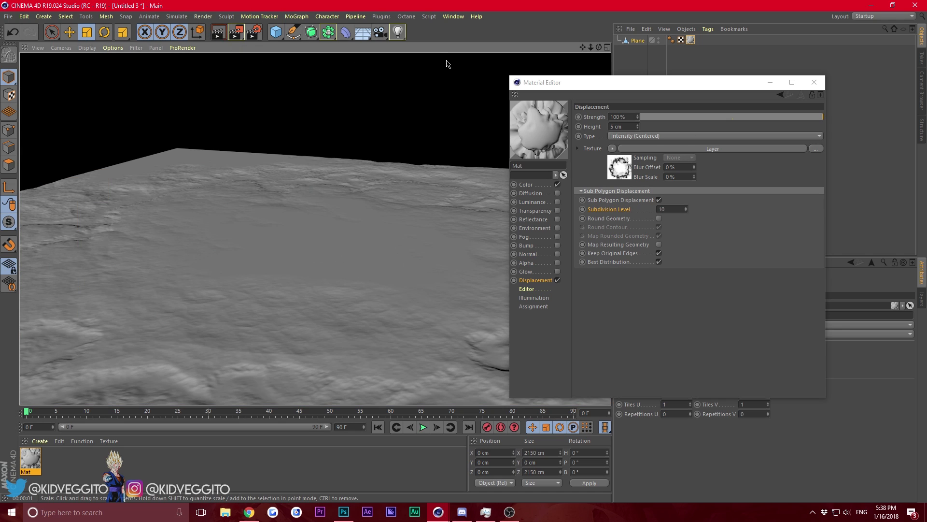
- Set the material's displacement height to 50 cm and render the view to check the relief
left_click(630, 126)
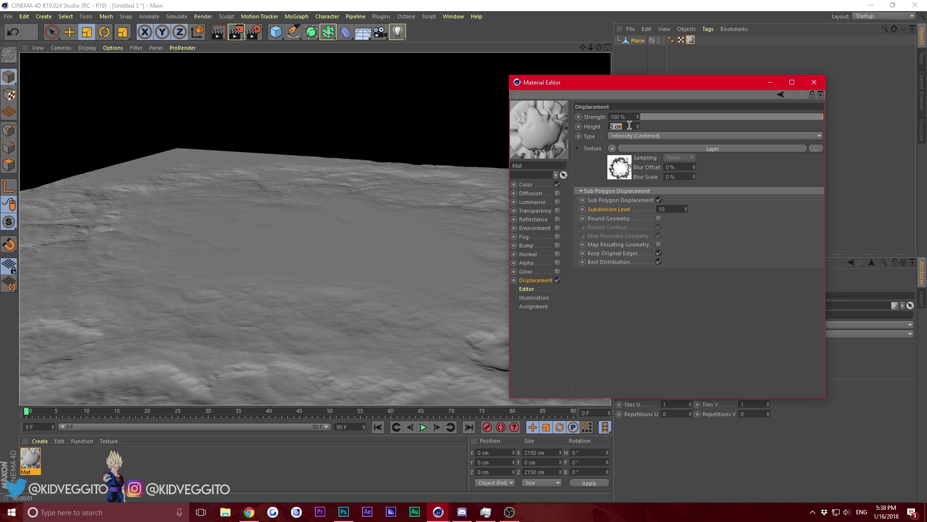
type("50")
key("Return")
left_click(218, 33)
left_click_drag(585, 49, 555, 18)
left_click(219, 36)
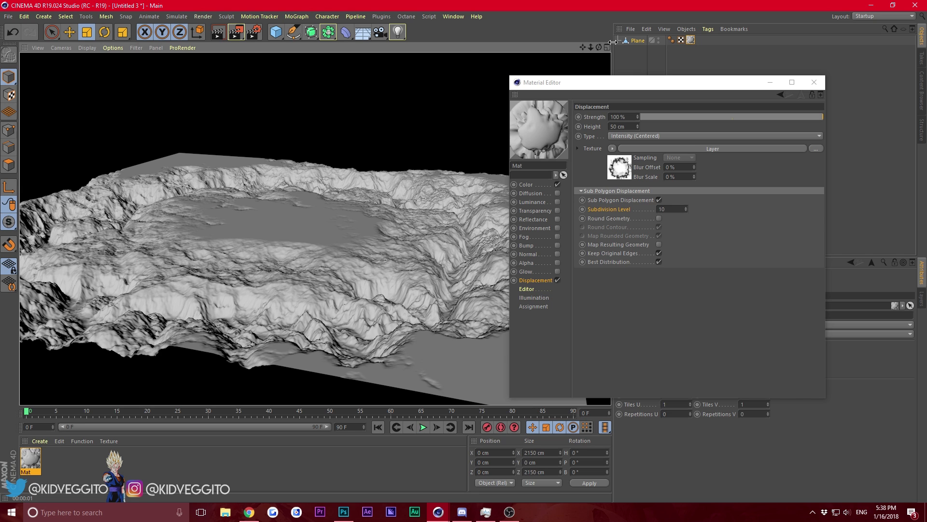
left_click_drag(599, 47, 604, 62)
left_click(602, 94)
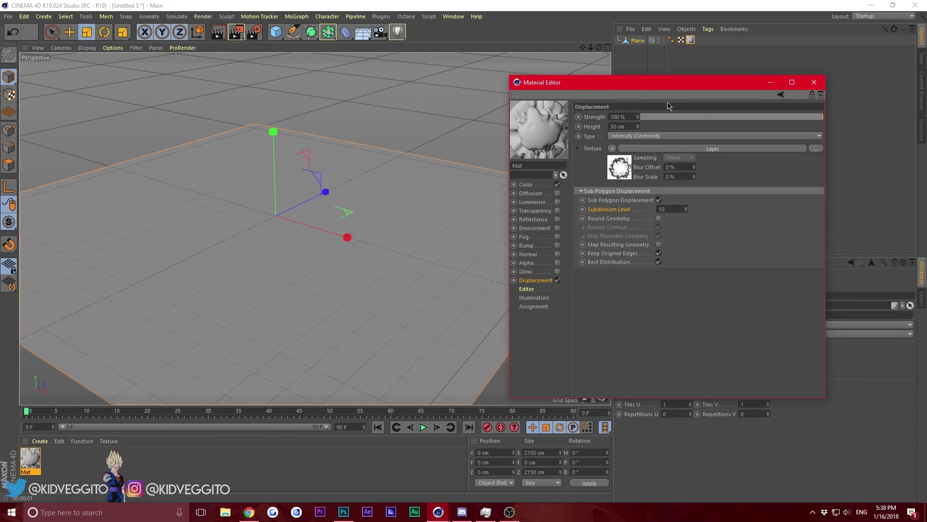
- Change the displacement type to Intensity and render the view
left_click_drag(662, 83, 737, 87)
left_click(726, 141)
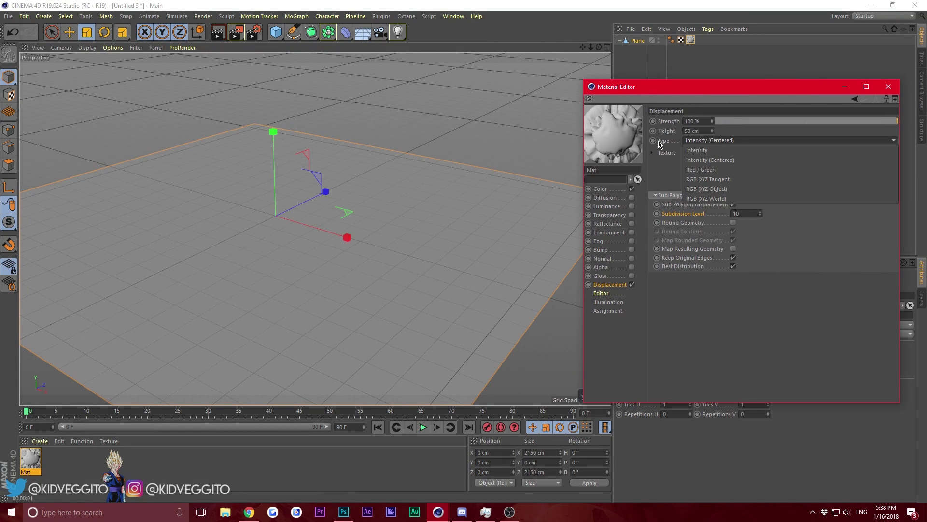
left_click(697, 151)
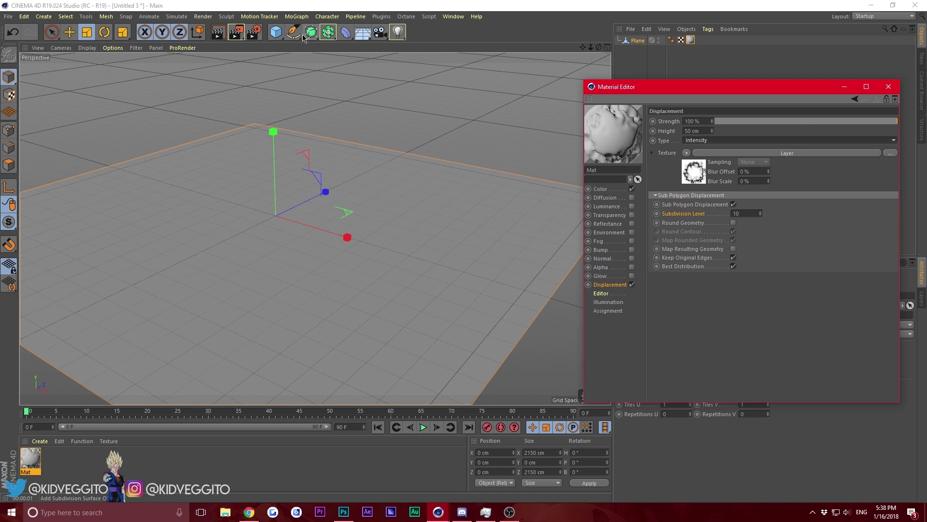
left_click(216, 35)
left_click(216, 34)
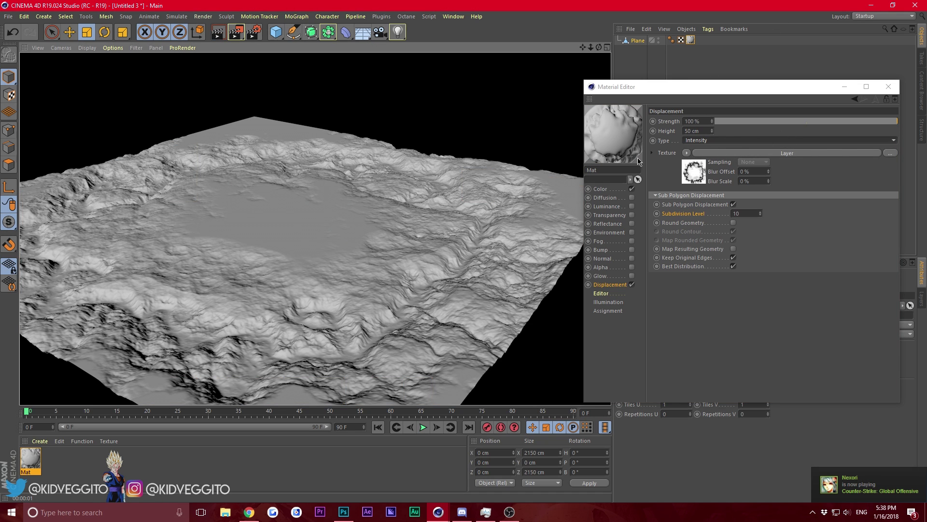
- Set the displacement height to 70 cm and render the view
double_click(691, 131)
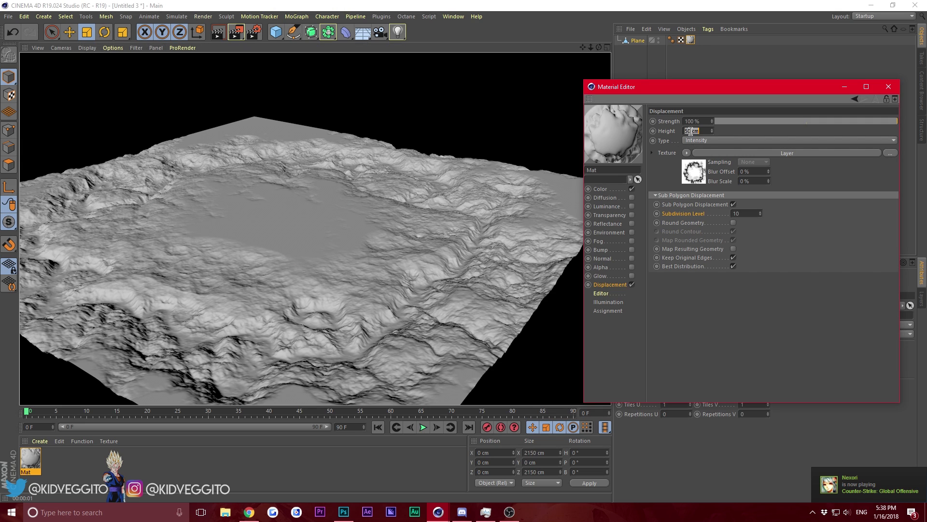
key("BackSpace")
key("Return")
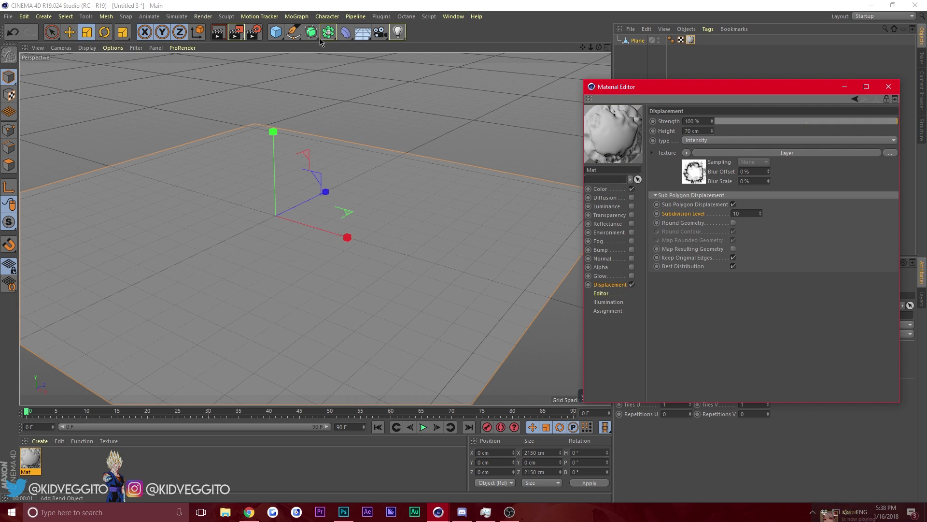
left_click(216, 33)
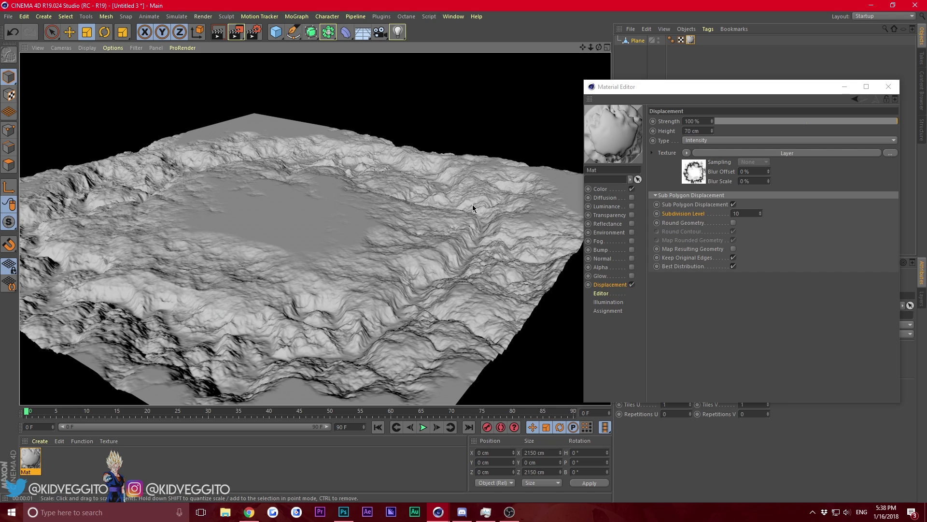
- Add a Noise shader above the gradient in the displacement's layer stack and open the noise settings
left_click(724, 154)
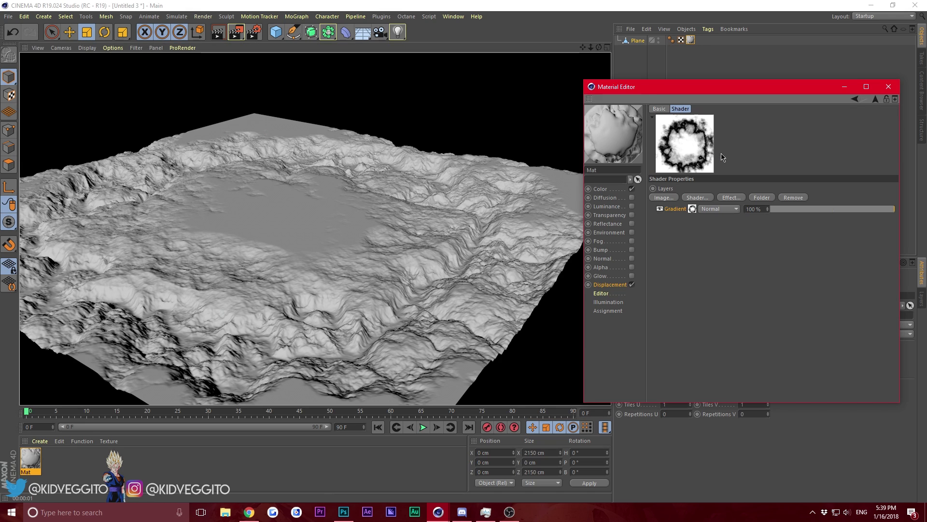
left_click(697, 198)
left_click(744, 241)
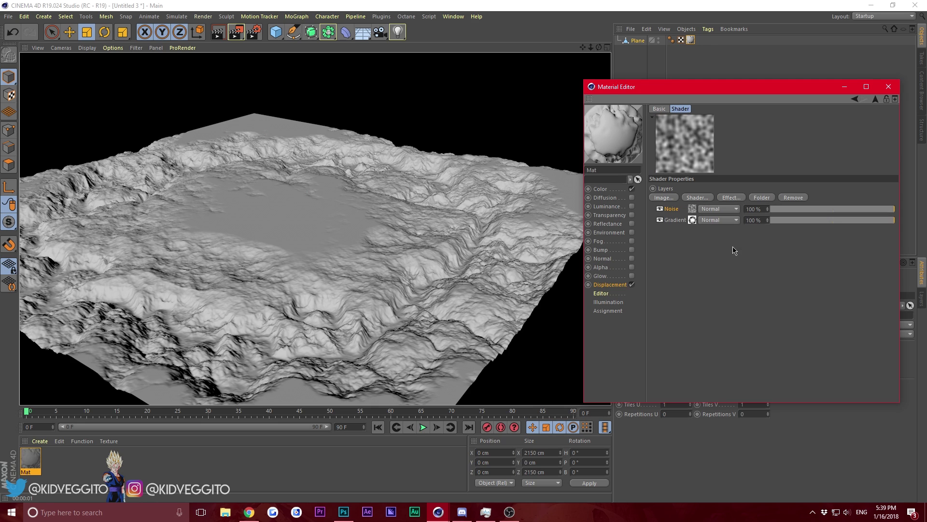
left_click(691, 209)
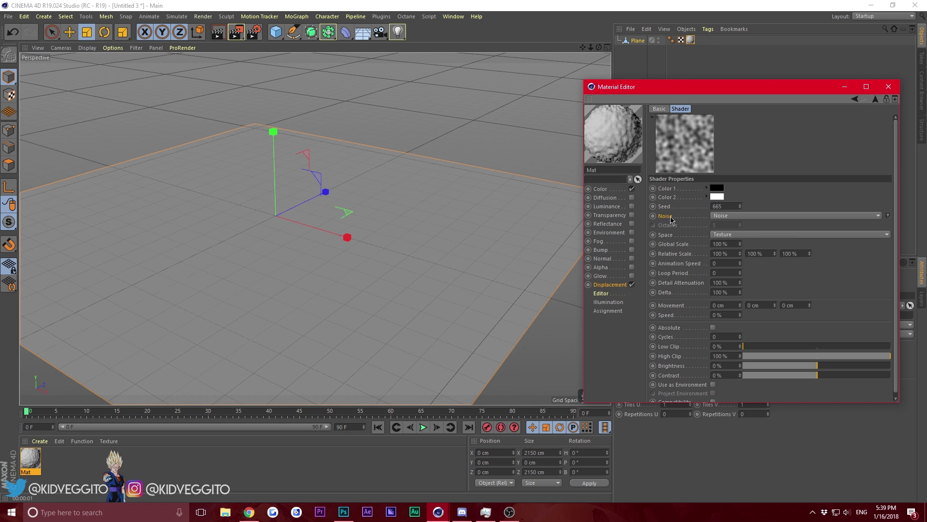
- Try the Naki, Displaced Voronoi, Voronoi 1 and Voronoi 2 noise types on the noise layer
left_click(768, 216)
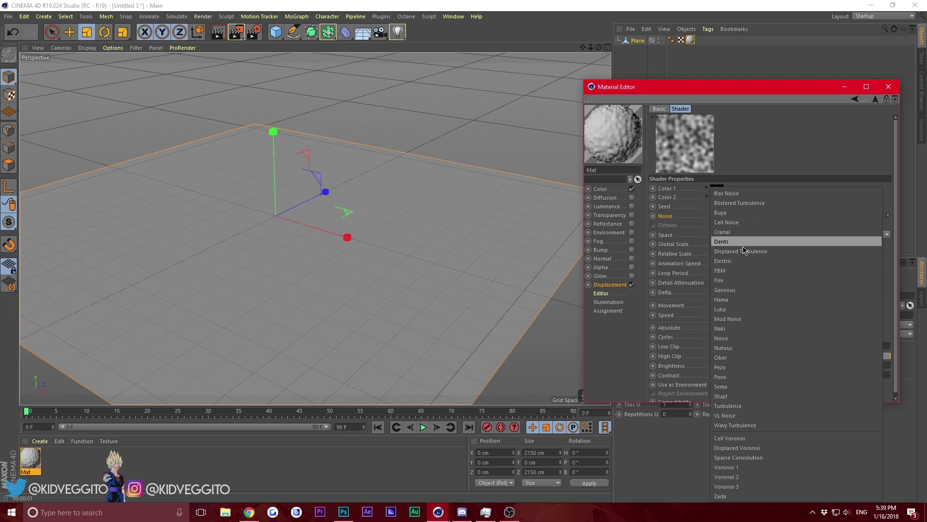
left_click(724, 329)
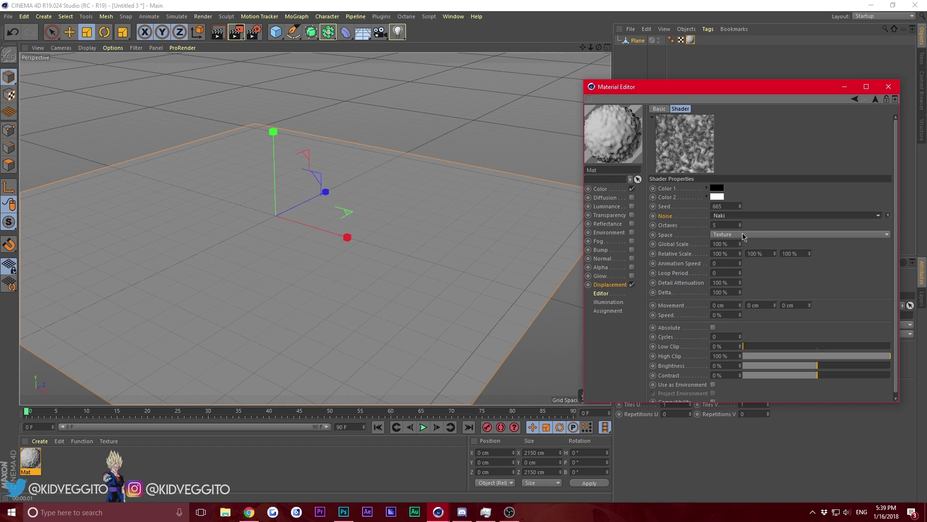
left_click(746, 216)
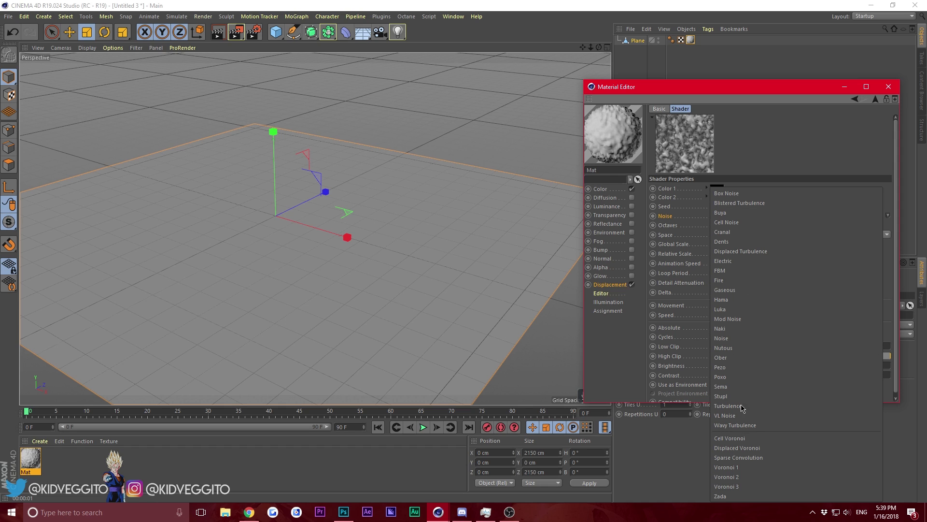
left_click(736, 447)
left_click(746, 216)
left_click(727, 467)
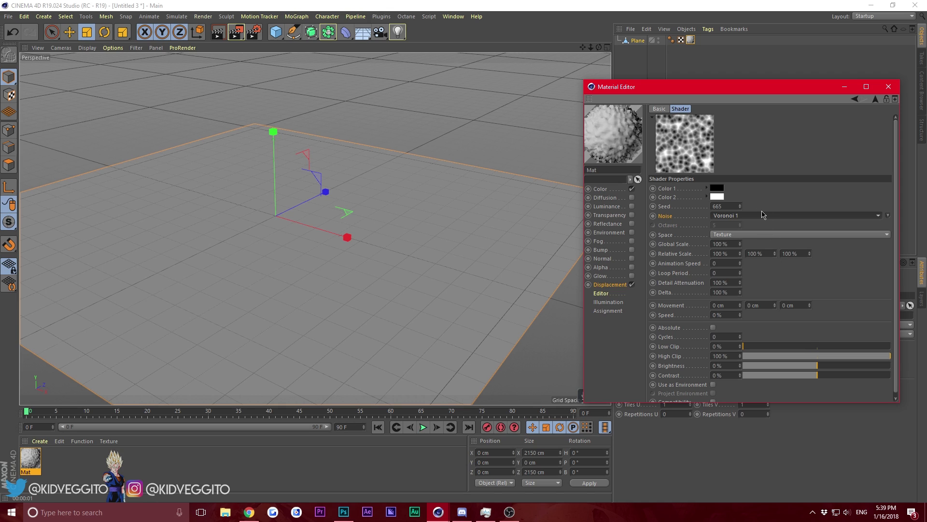
left_click(762, 215)
left_click(741, 478)
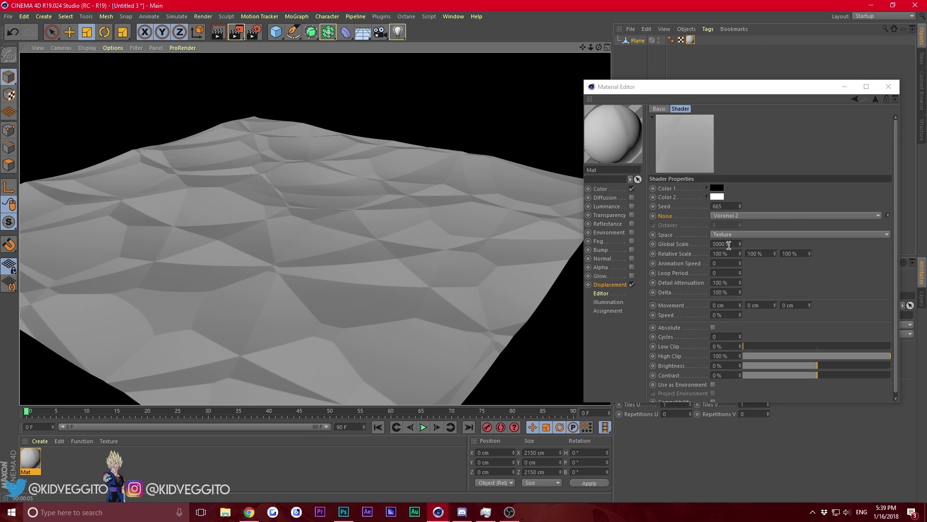
- Change the noise type to Nutous and render the view
left_click(732, 217)
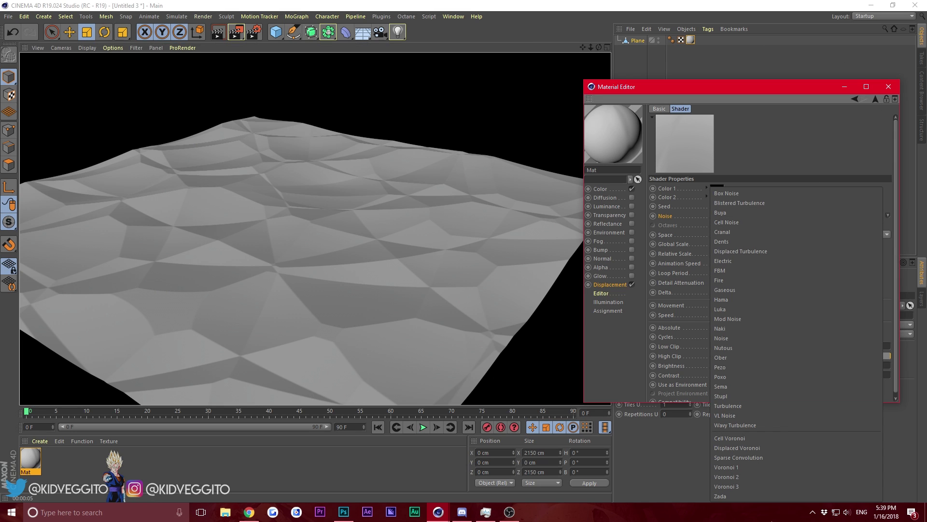
left_click(724, 347)
left_click(218, 32)
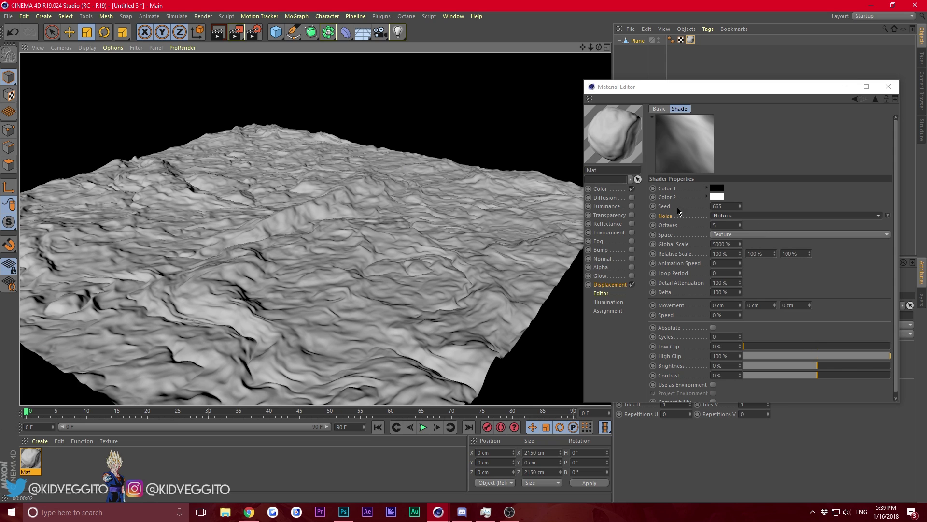
left_click(726, 216)
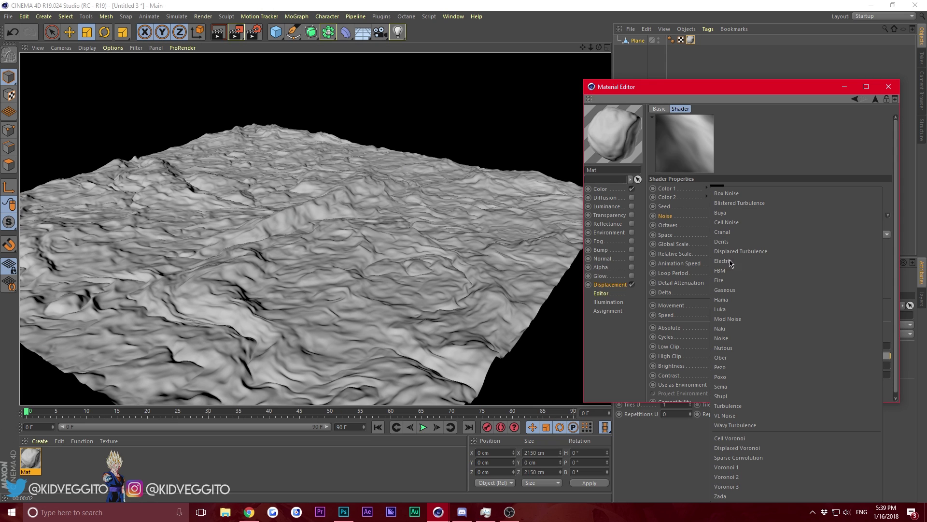
left_click(770, 146)
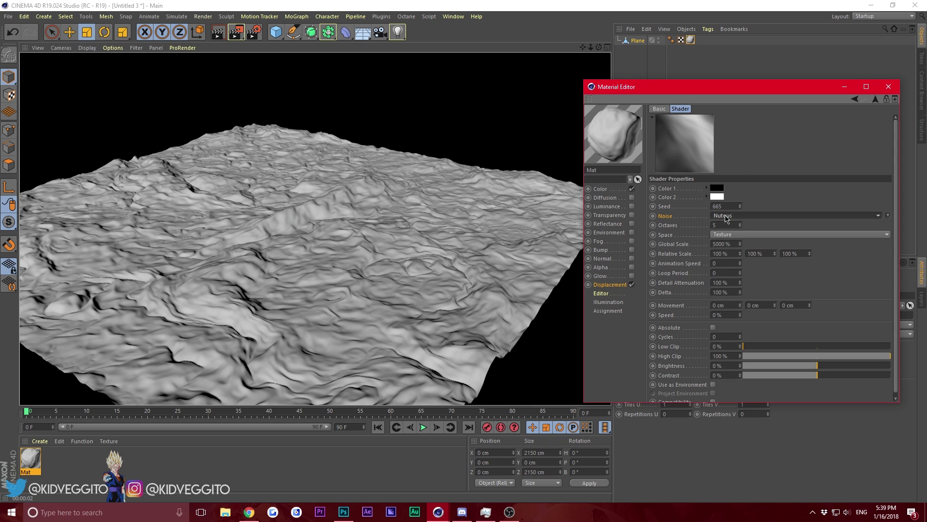
- Set the noise's global scale to 8000% and render the view
double_click(735, 243)
key("BackSpace")
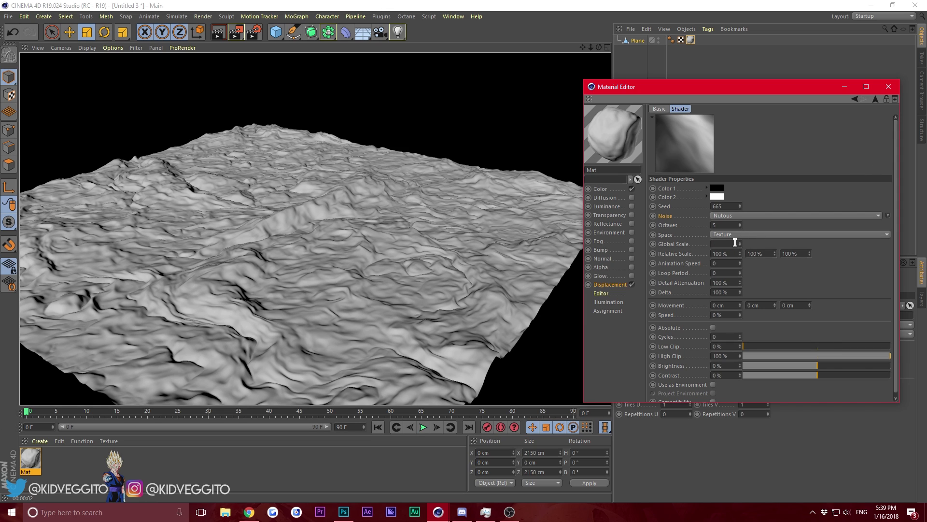
type("8000")
key("Return")
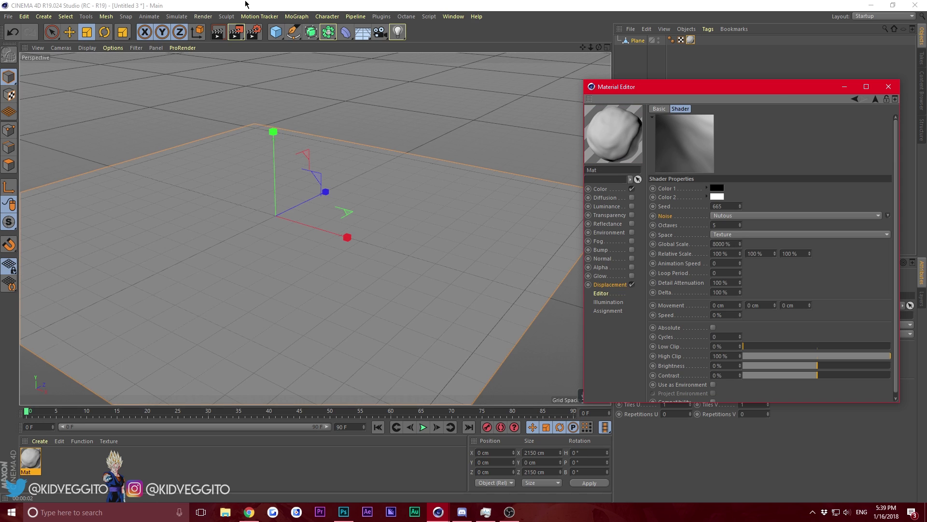
left_click(217, 31)
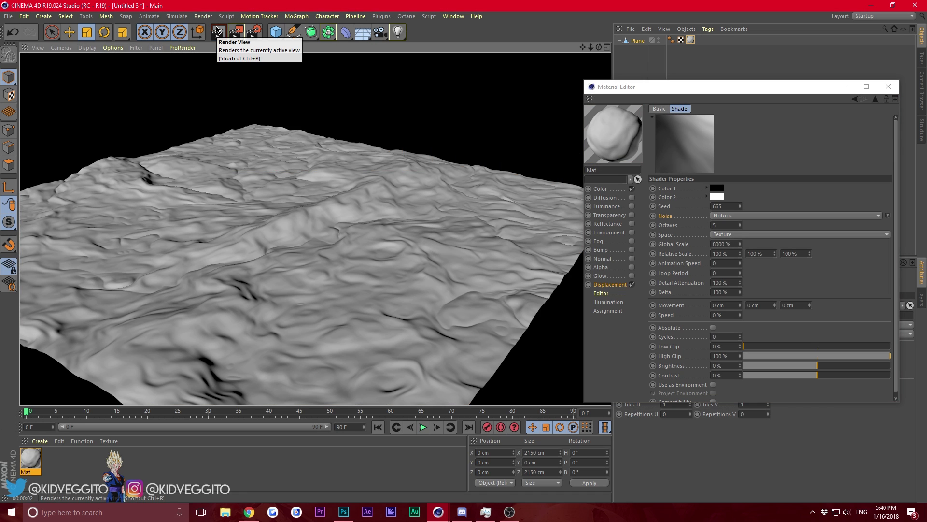
- Return to the layer stack, set the Noise layer's blend mode to Multiply and render the view
left_click(875, 99)
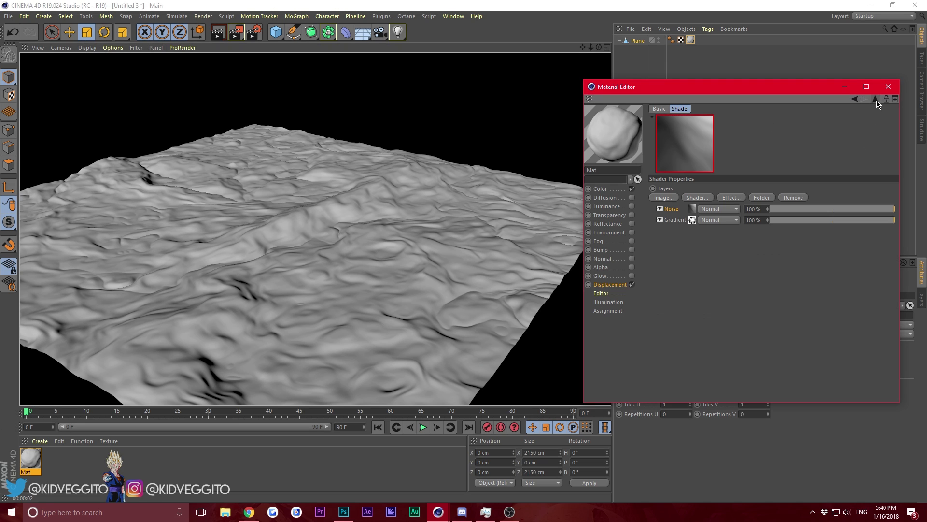
left_click(713, 209)
left_click(712, 232)
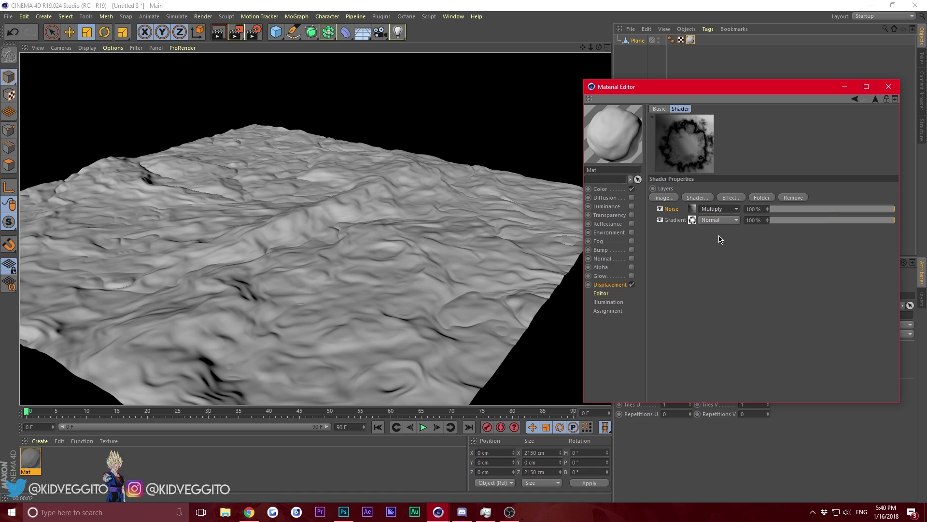
left_click(221, 34)
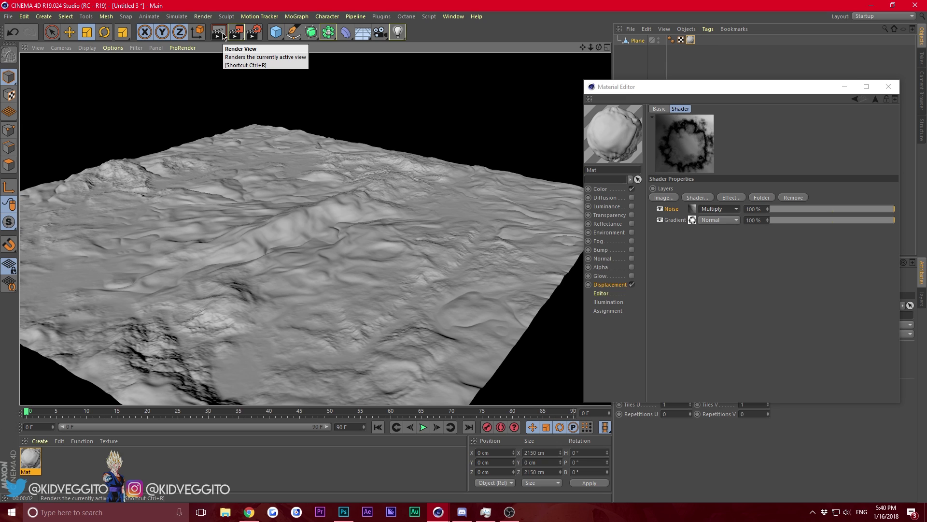
- Lower the Noise layer's blend strength to 61% and render the view
left_click(850, 210)
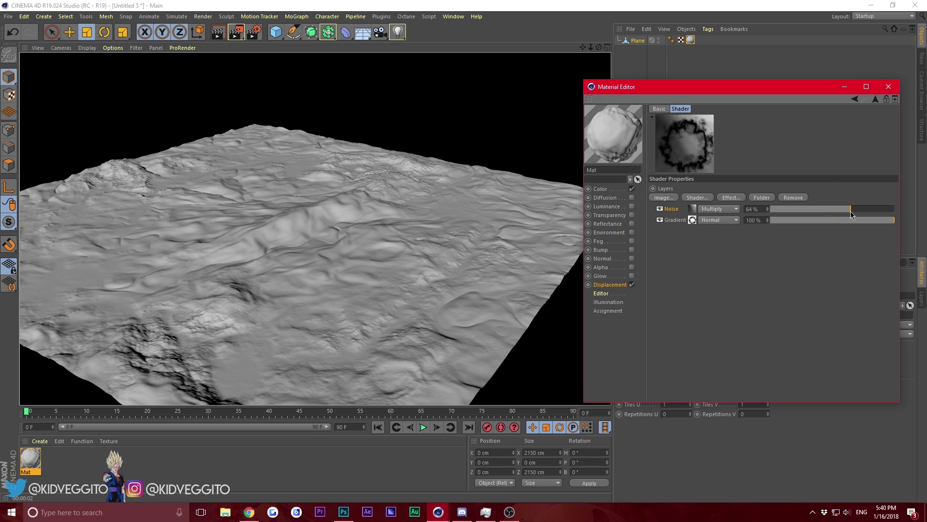
left_click_drag(848, 213, 847, 213)
left_click(217, 34)
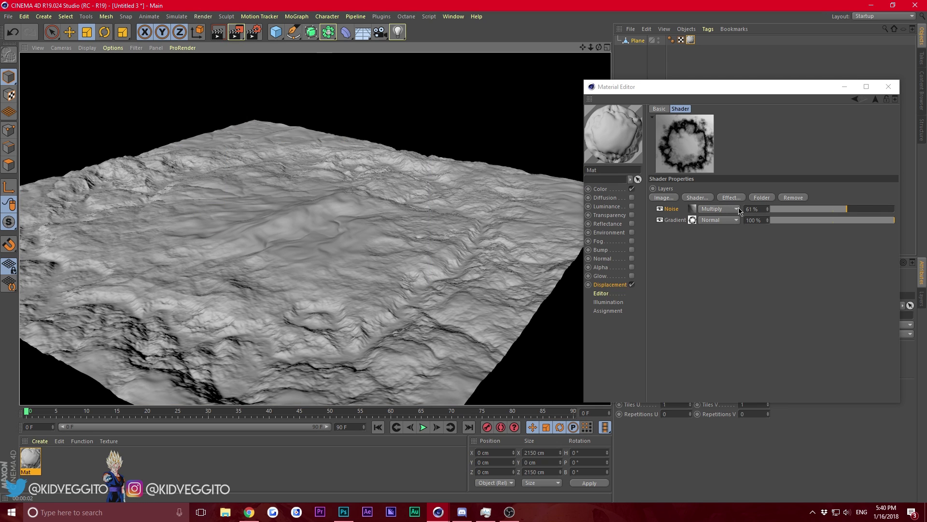
- Try the Overlay blend mode on the Noise layer with a blend strength of 74%
left_click(723, 210)
left_click(723, 233)
left_click(720, 209)
left_click(712, 252)
left_click_drag(847, 208, 863, 209)
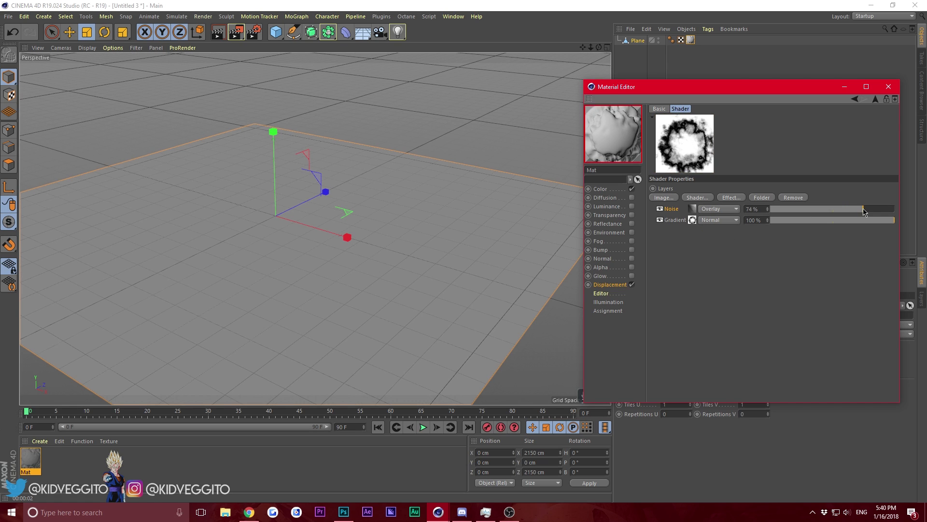
- Change the Noise layer's blend mode to Hard Light and render the view
left_click(719, 208)
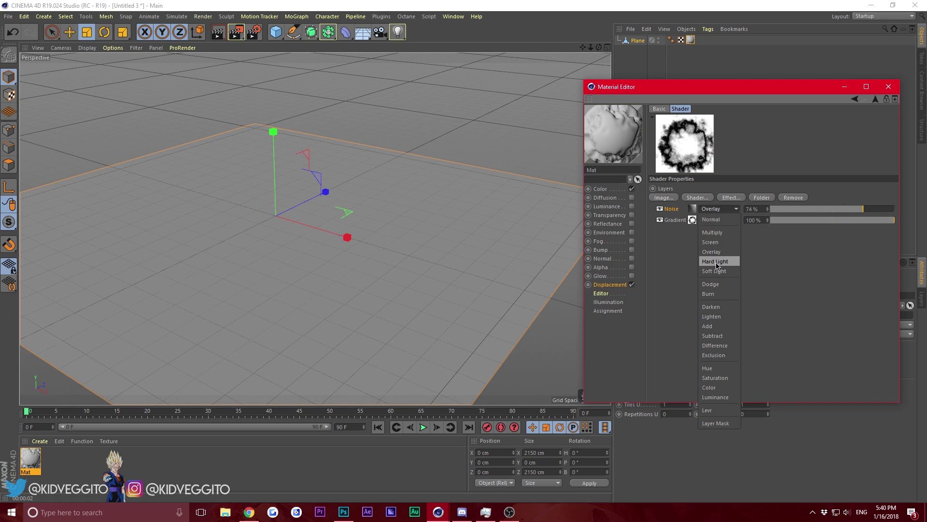
left_click(715, 261)
left_click(213, 32)
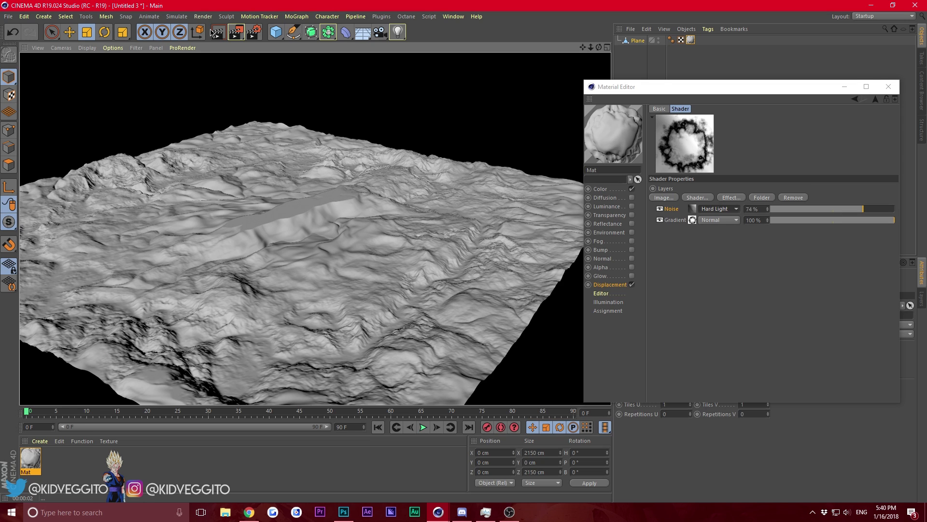
- Orbit to a lower angle across the plane and render the view to inspect the terrain's relief
left_click(598, 47)
left_click_drag(599, 47, 429, 50)
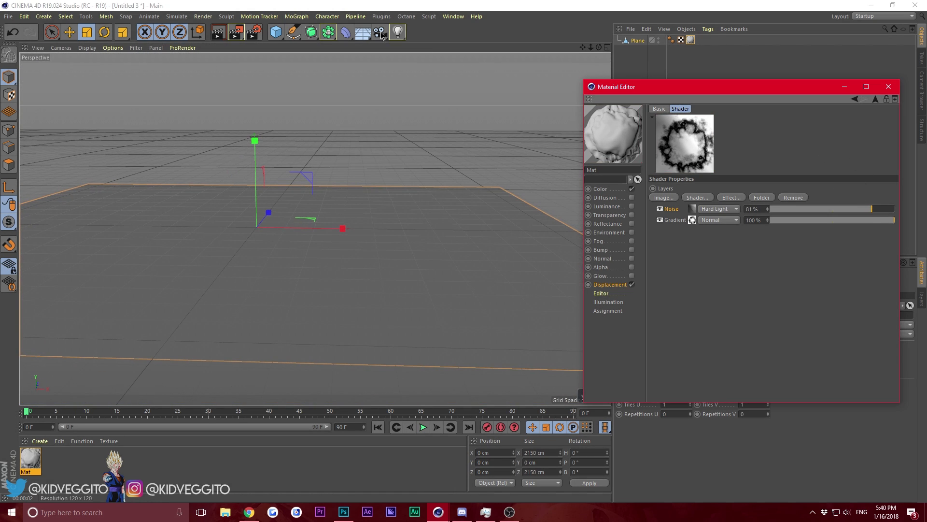
left_click(219, 33)
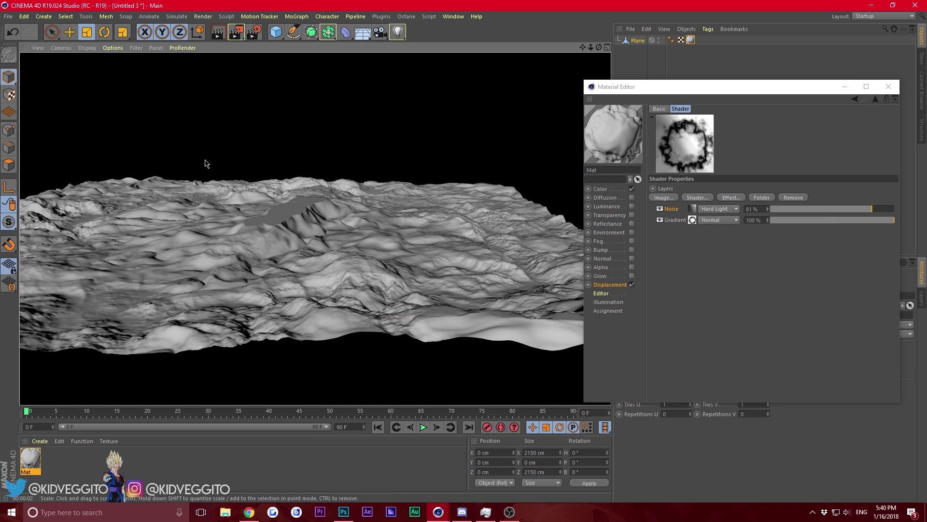
- Set the material's displacement height to 100 cm and render the view
left_click(692, 220)
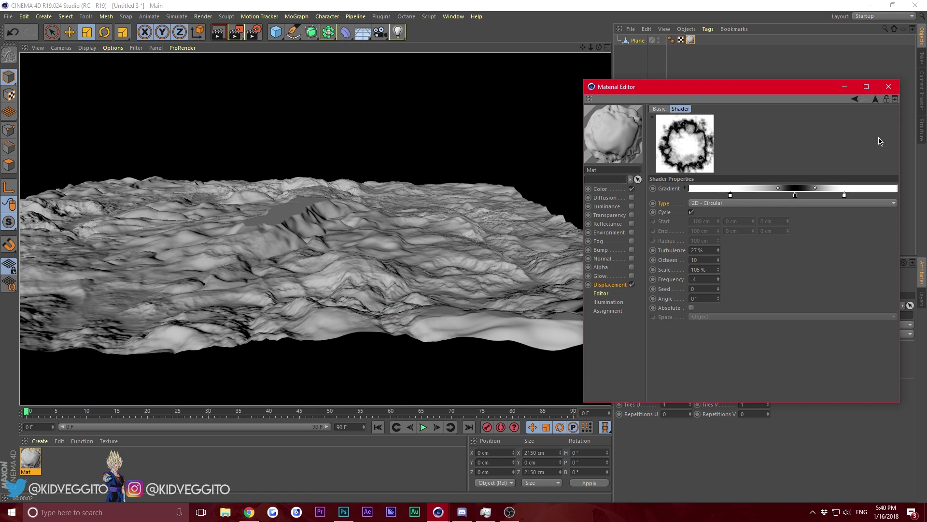
left_click(876, 99)
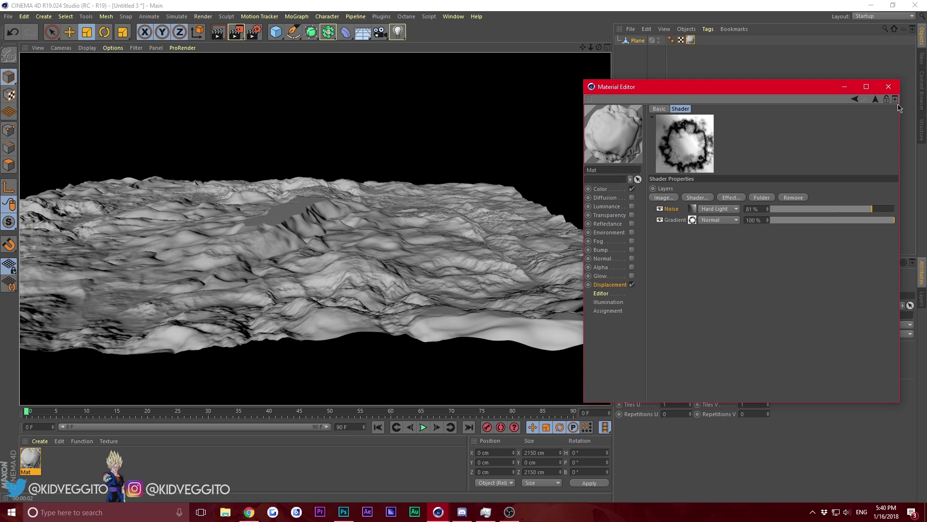
left_click(872, 98)
double_click(698, 131)
key("BackSpace")
type("100")
key("Return")
left_click(219, 34)
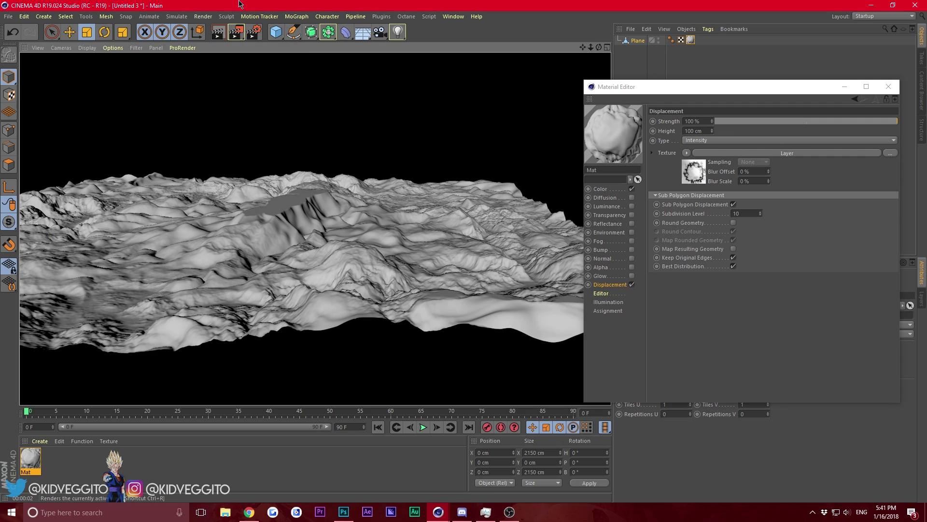
- Set the displacement height to 90 cm and render the plane from a higher, angled viewpoint
left_click(703, 131)
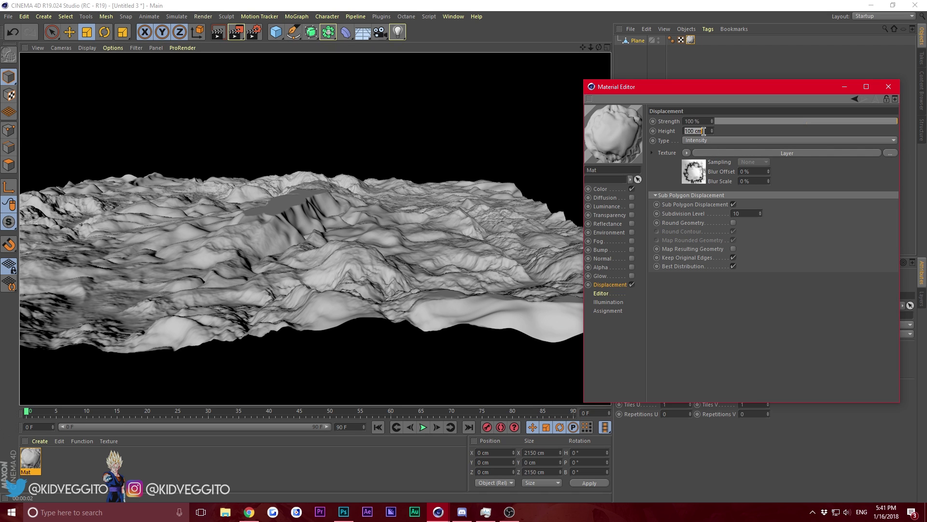
type("90")
key("Return")
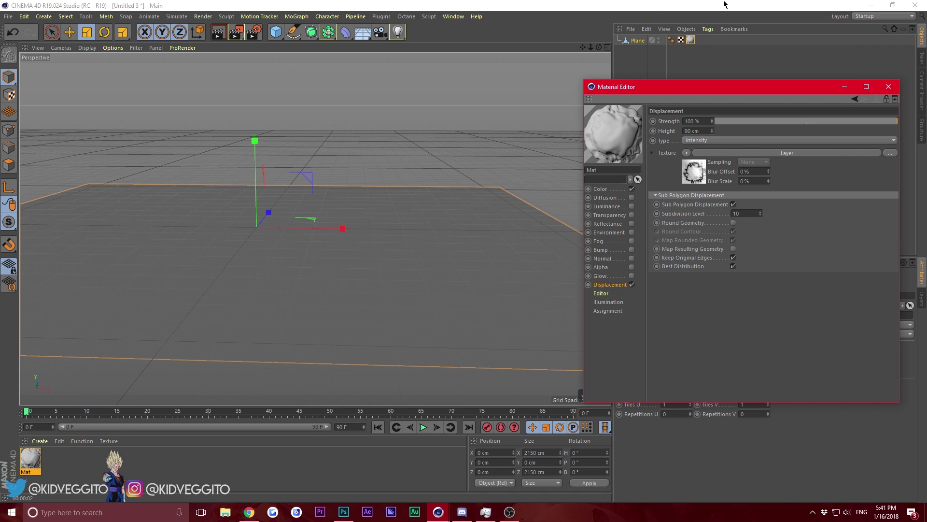
left_click_drag(598, 47, 548, 85)
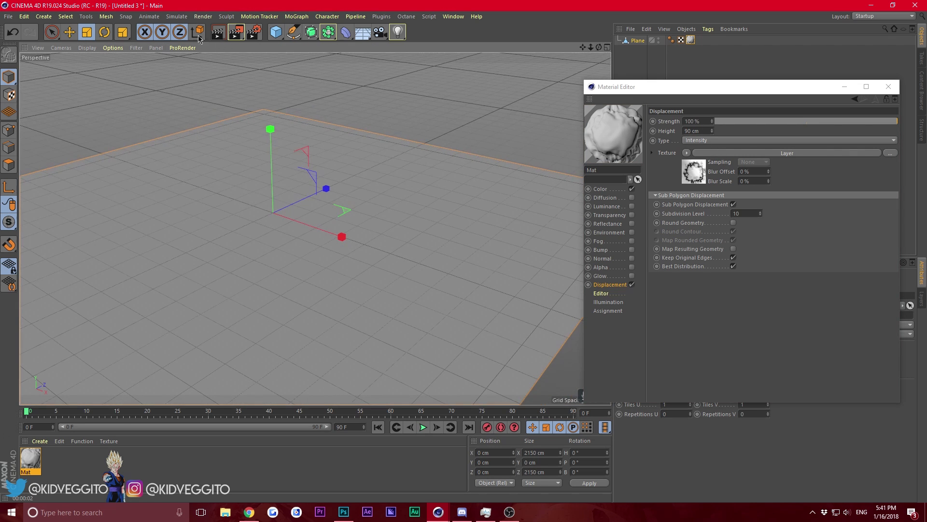
left_click(219, 33)
mouse_move(485, 512)
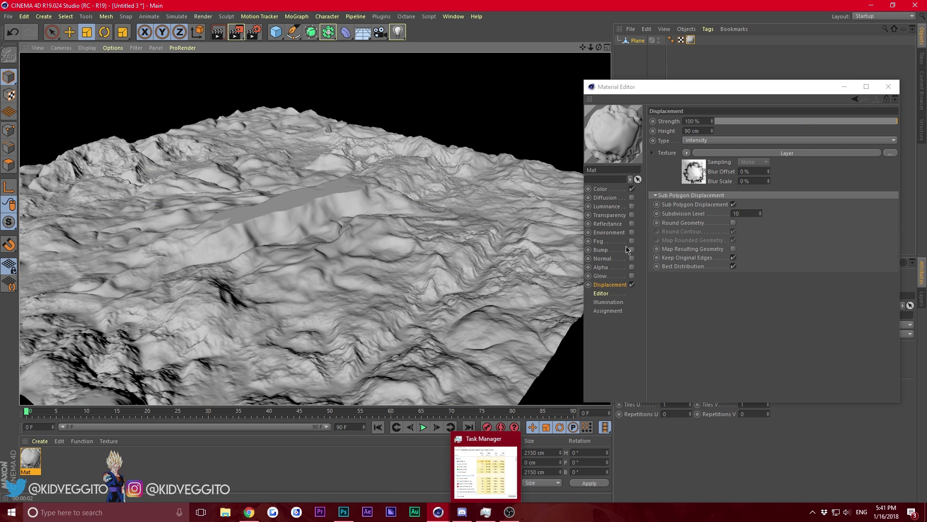
- Try the Darken blend mode on the Noise layer of the displacement texture and render the view
left_click(728, 153)
left_click(723, 208)
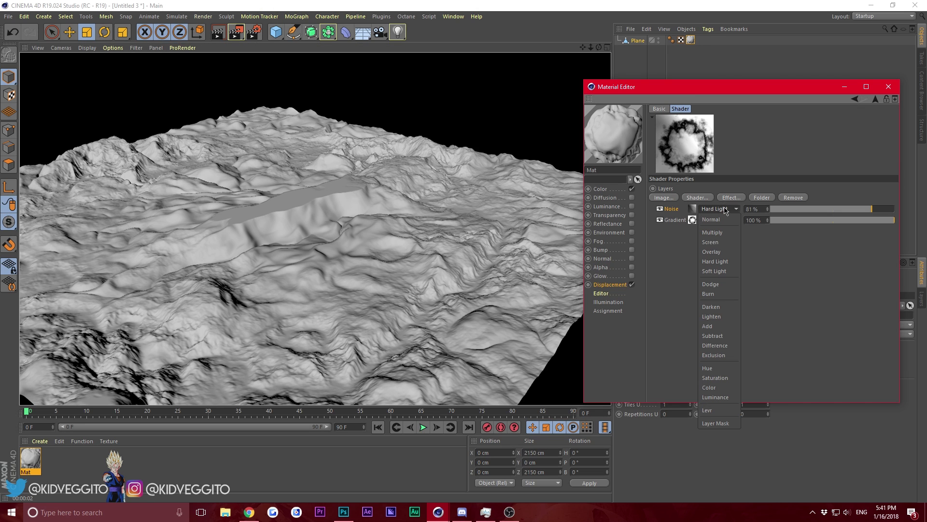
left_click(704, 309)
left_click(221, 29)
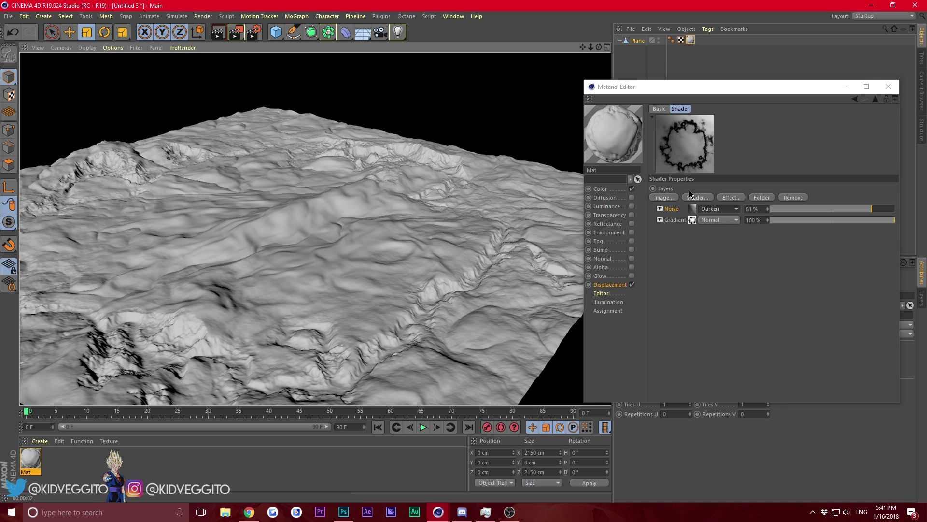
- Change the Noise layer's blend mode to Lighten and render the view
left_click(720, 208)
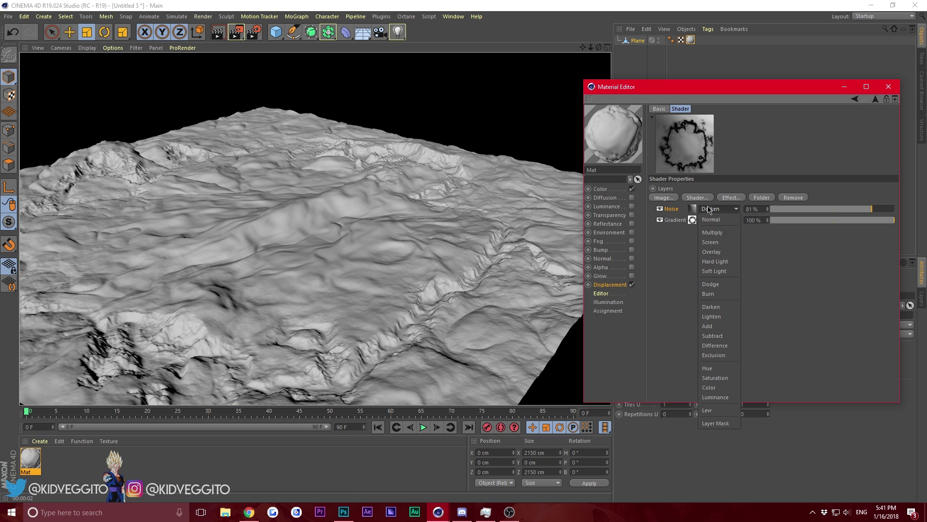
left_click(708, 410)
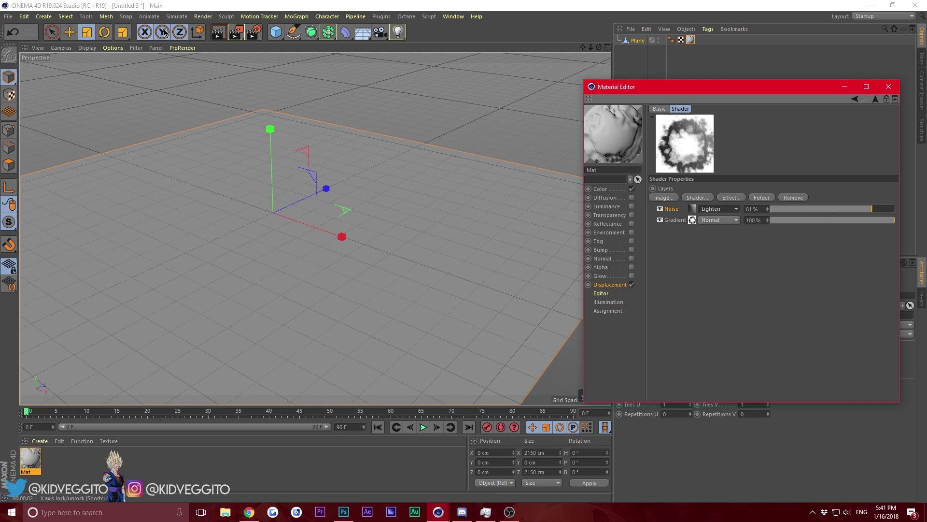
left_click(218, 35)
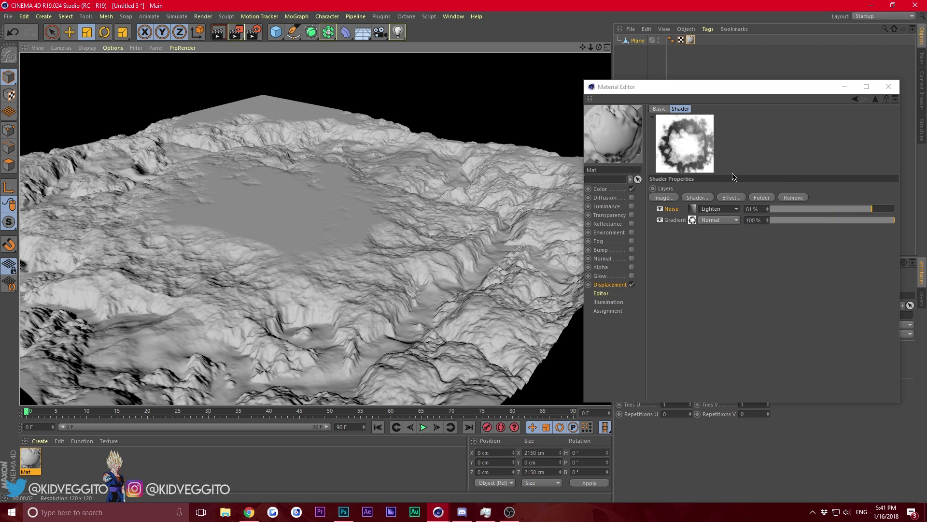
- Raise the Noise layer's blend strength to 100% and render the view
left_click(786, 175)
left_click(719, 209)
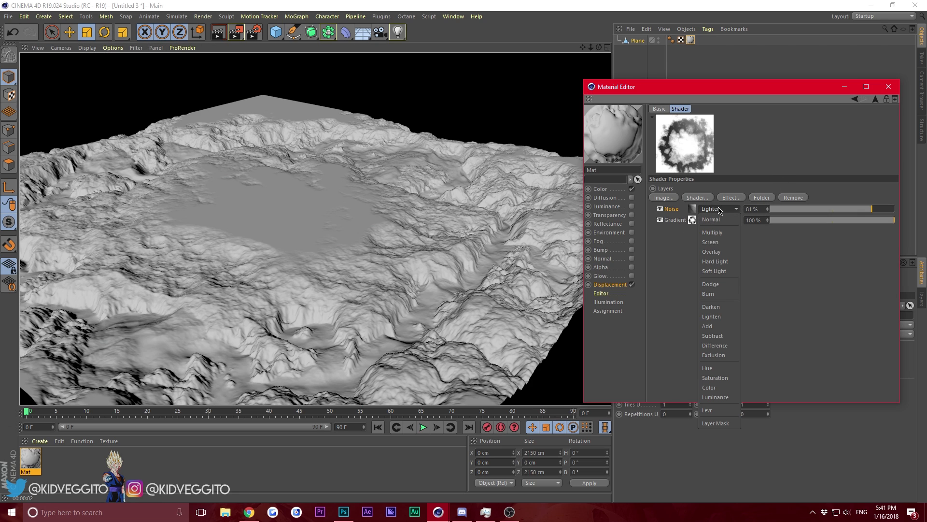
left_click(719, 209)
left_click_drag(884, 211, 899, 211)
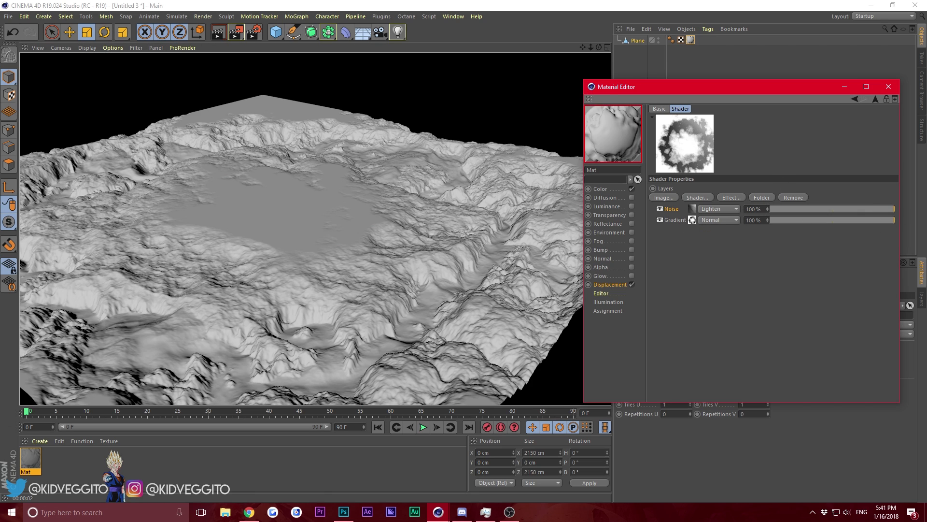
left_click(213, 35)
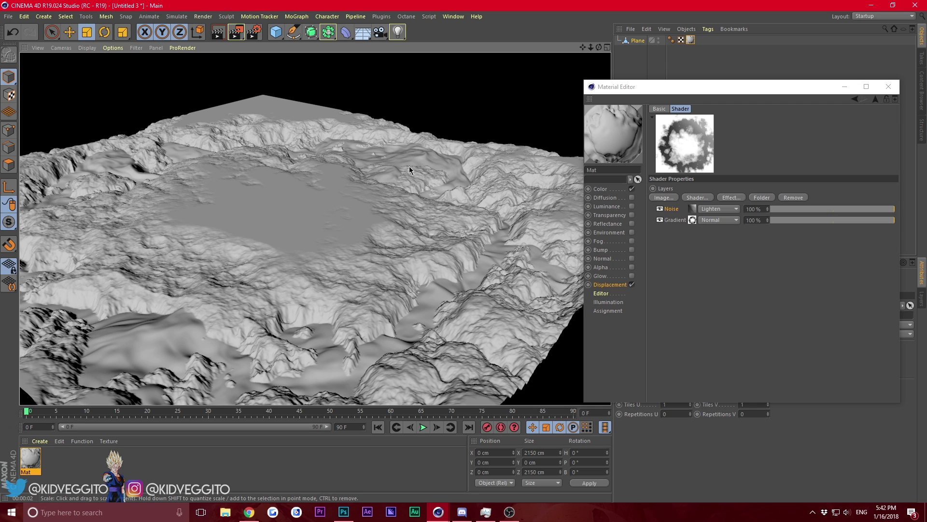
- Add a second Noise shader above the existing layers of the displacement texture
left_click(695, 198)
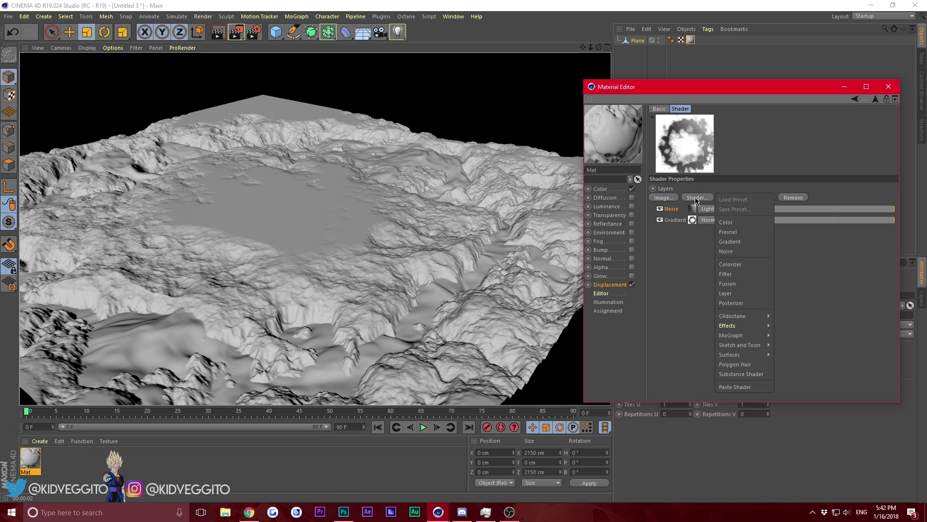
left_click(696, 198)
left_click(696, 198)
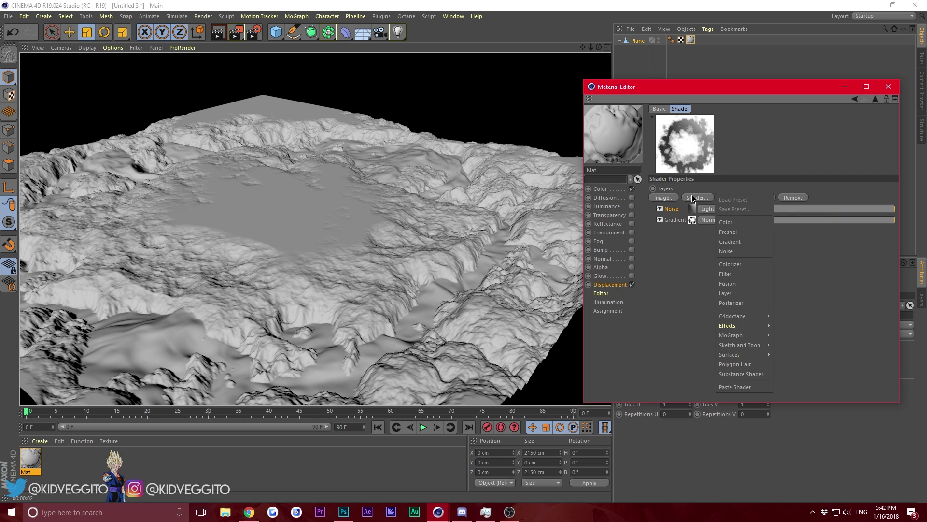
left_click(750, 251)
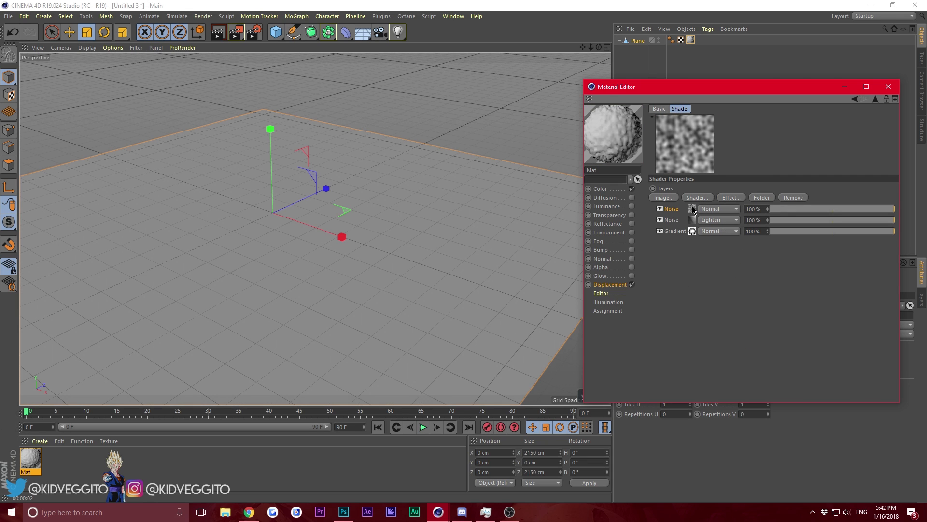
- Set the new top Noise layer's noise type to Blistered Turbulence and render the view
left_click(694, 210)
left_click(756, 217)
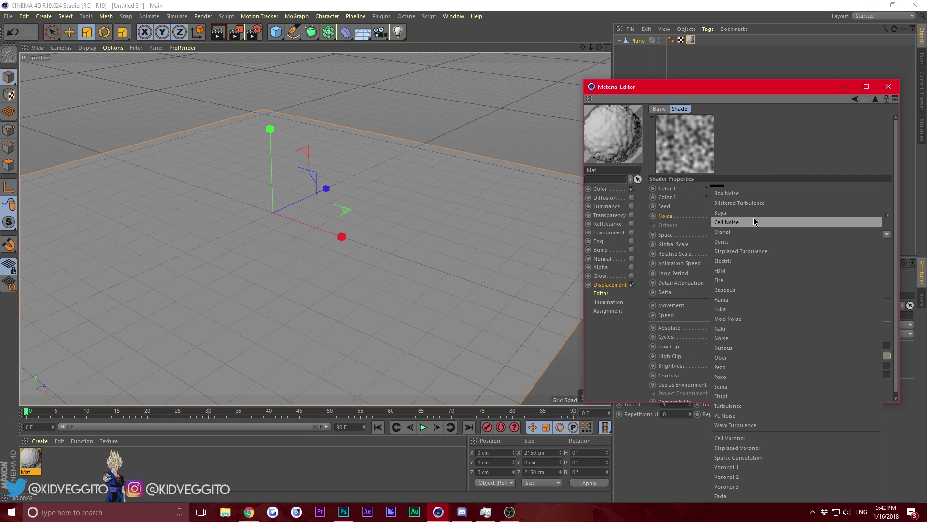
left_click(731, 206)
left_click(724, 245)
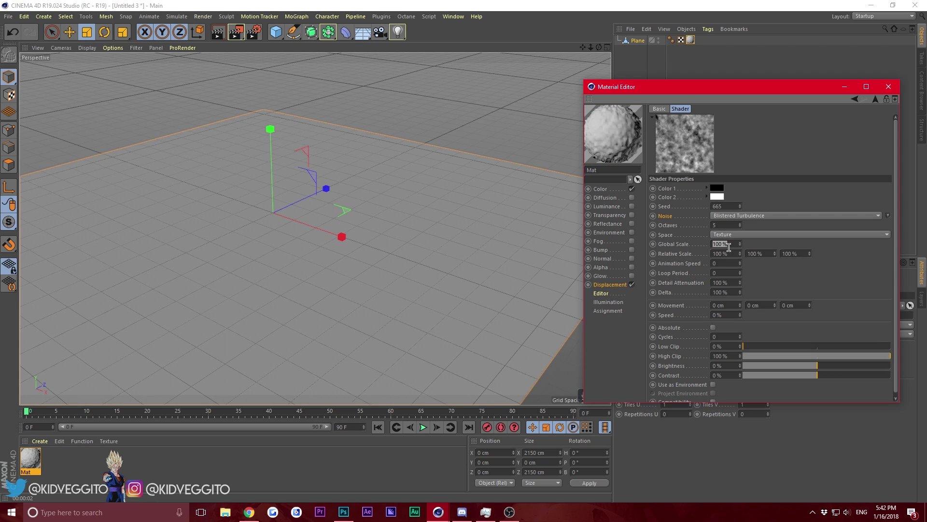
left_click(767, 167)
left_click(875, 100)
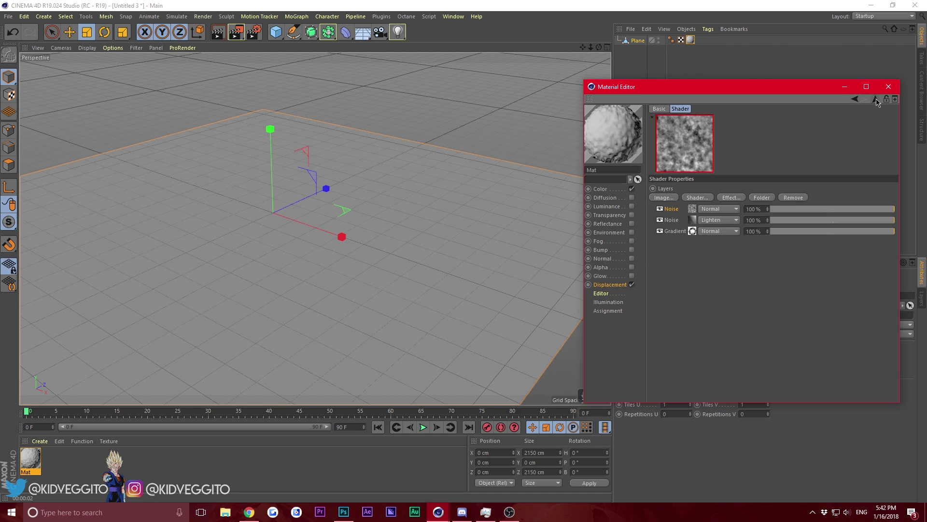
left_click(217, 32)
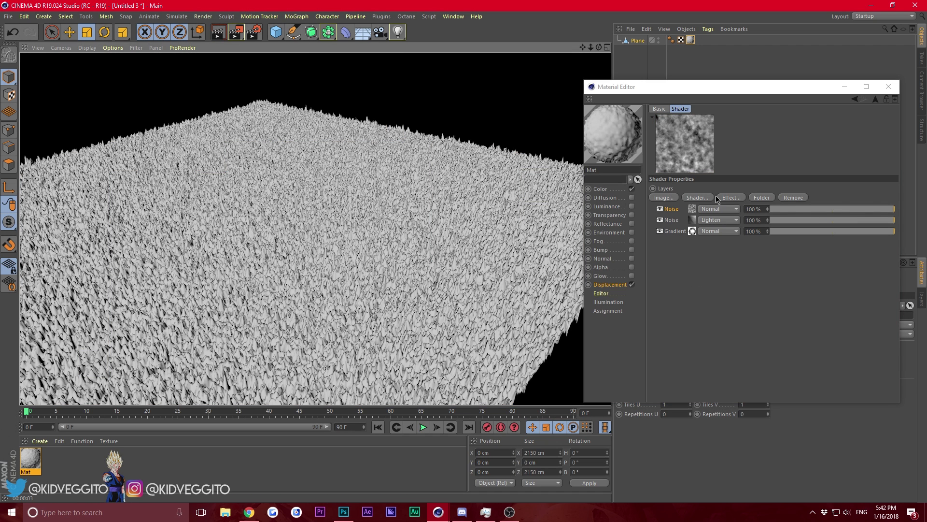
- Lower the top Noise layer's blend strength to 24%, then to 11%, rendering the view at each setting
left_click_drag(818, 211, 796, 209)
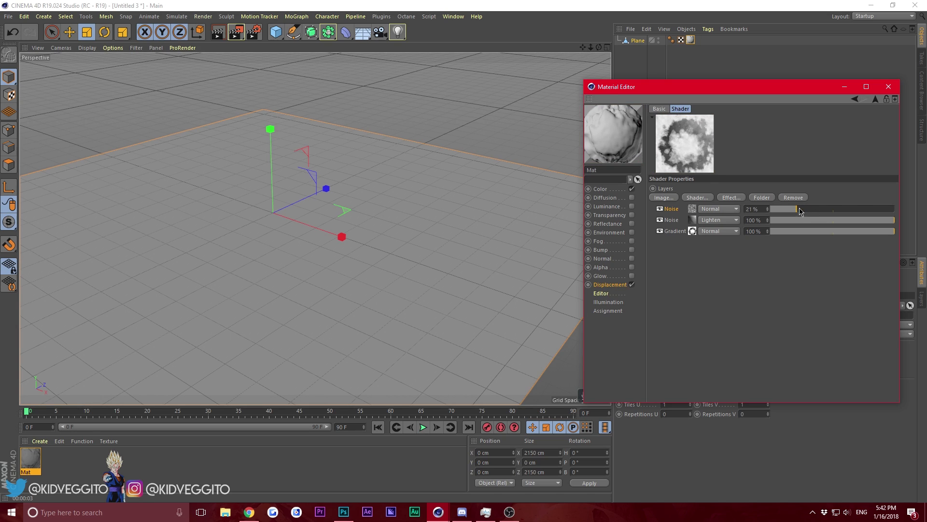
left_click_drag(795, 209, 800, 208)
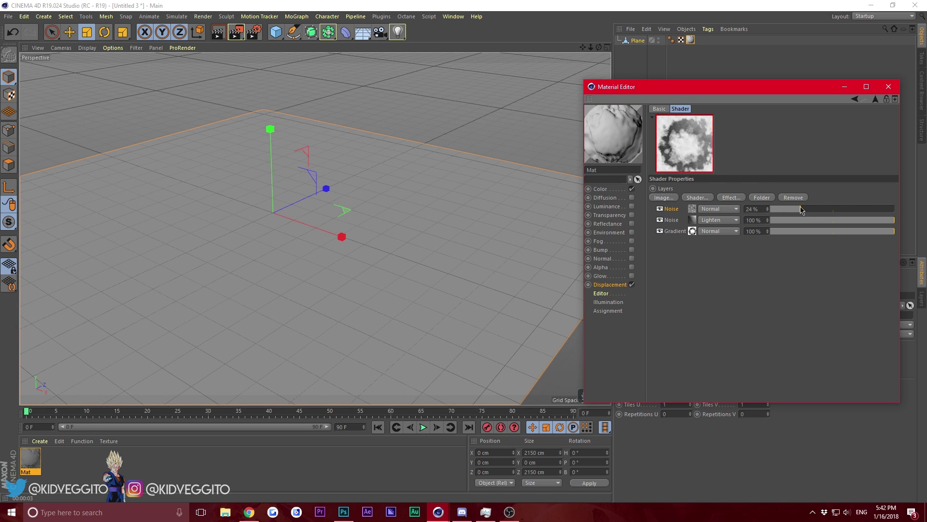
left_click(219, 32)
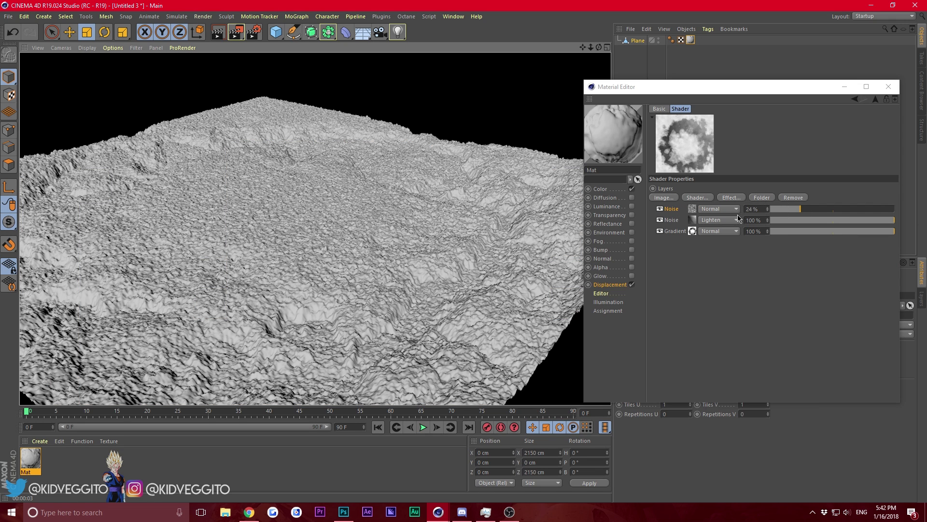
left_click(784, 211)
left_click(218, 32)
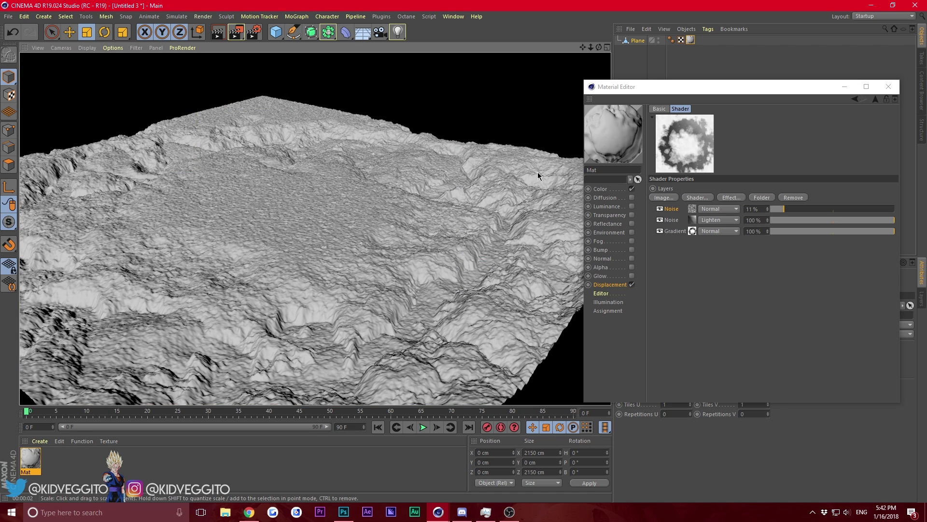
- Change the top Noise layer's blend mode to Multiply and render the view
left_click(713, 209)
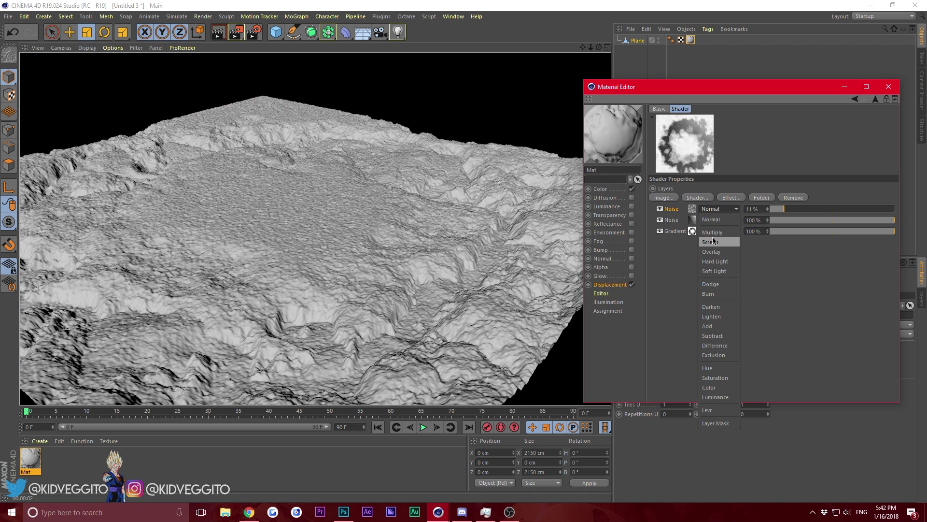
left_click(711, 242)
left_click(717, 208)
left_click(717, 232)
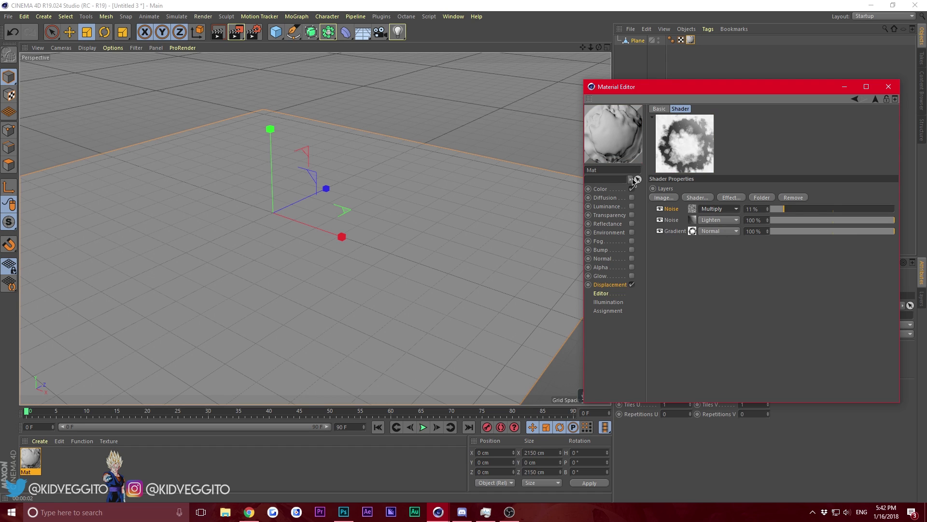
left_click(220, 32)
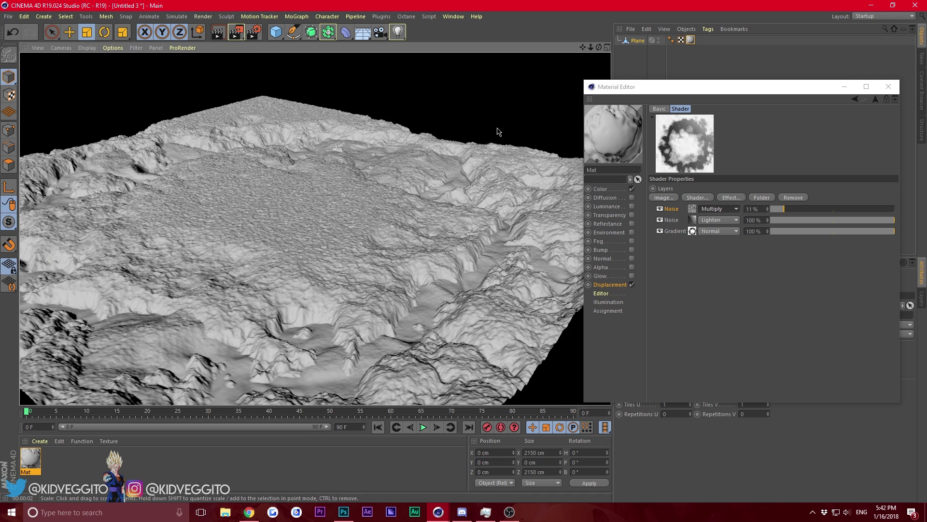
- Set the Blistered Turbulence noise's global scale to 900% and render the view
left_click(692, 208)
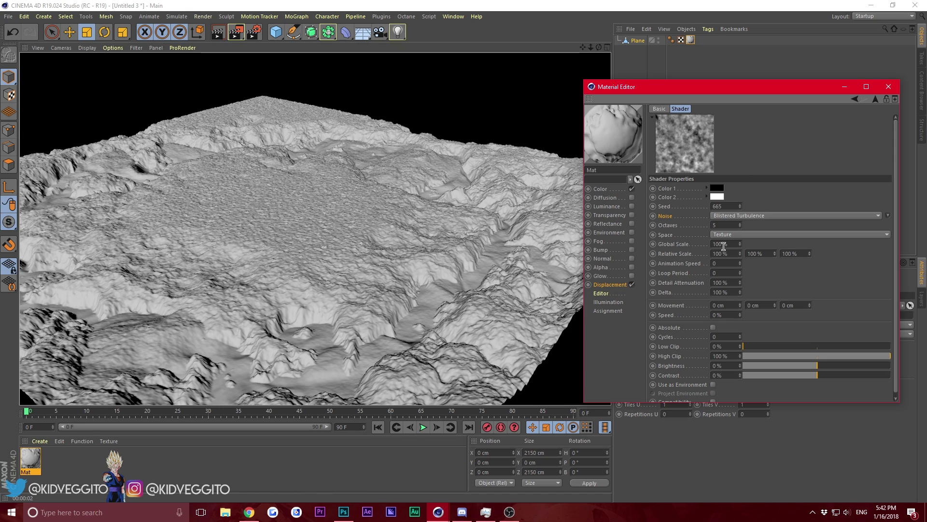
double_click(723, 245)
type("900")
key("Return")
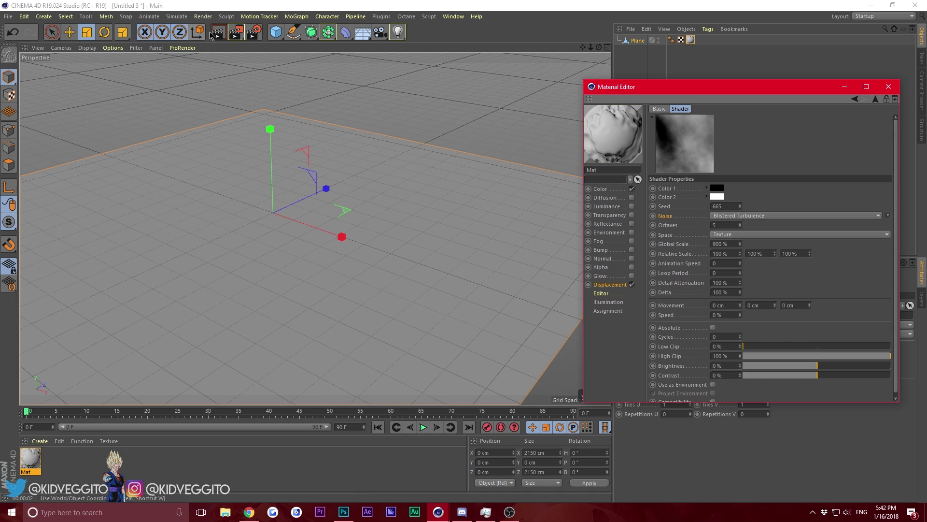
left_click(221, 33)
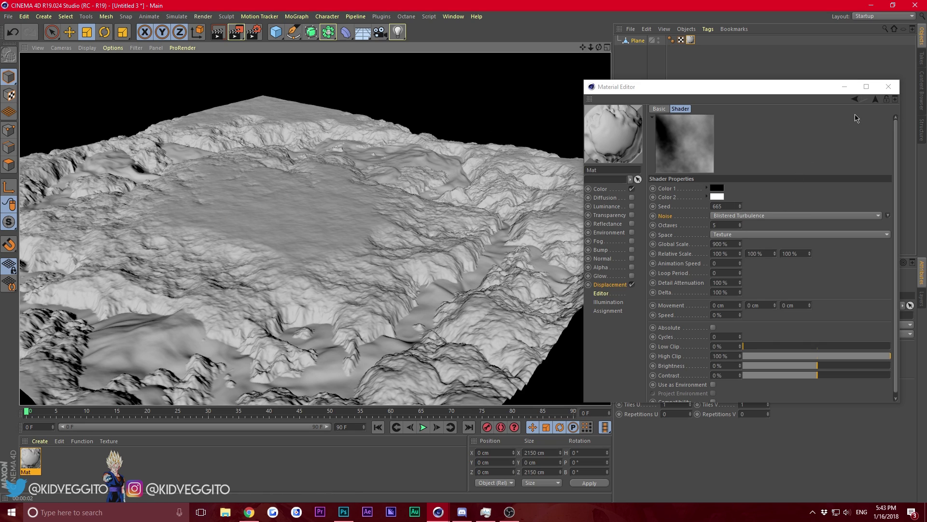
- Add another Noise layer at the top of the displacement layer stack and set its noise type to Naki
left_click(875, 99)
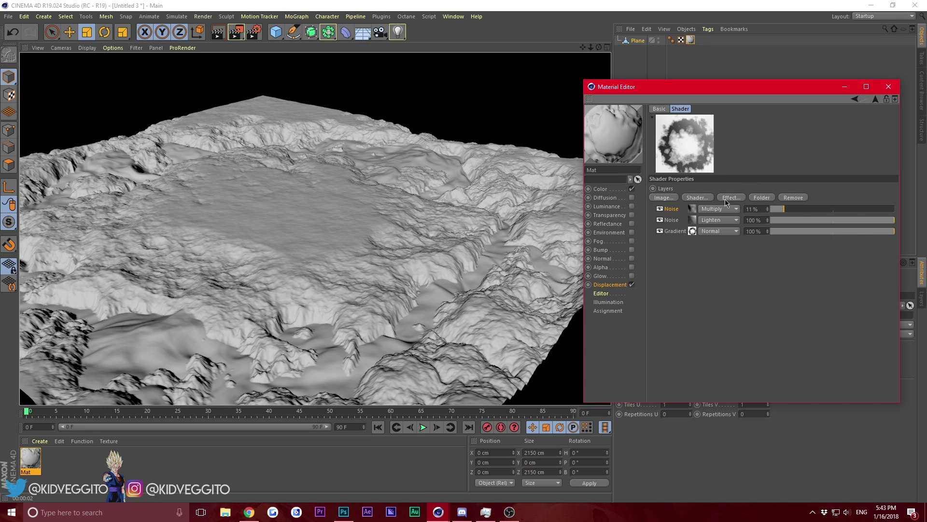
left_click(698, 198)
left_click(729, 255)
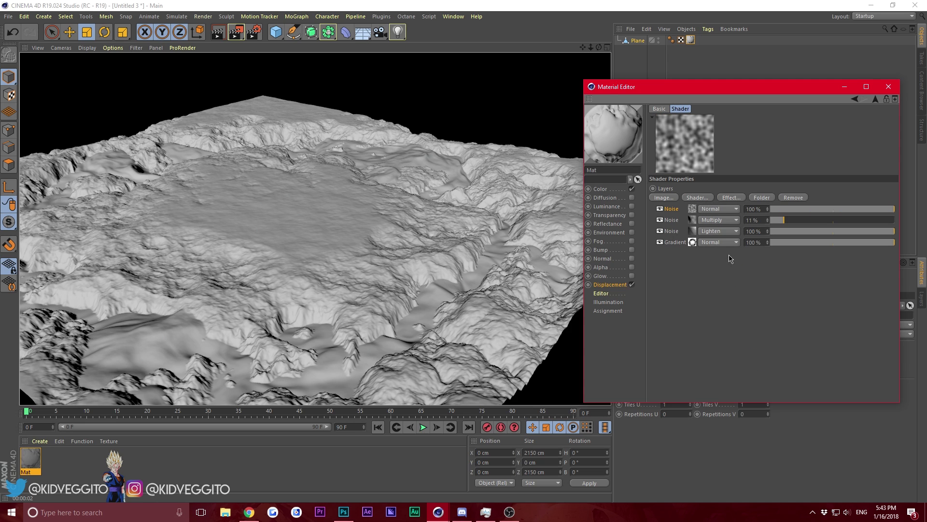
left_click(693, 211)
left_click(737, 215)
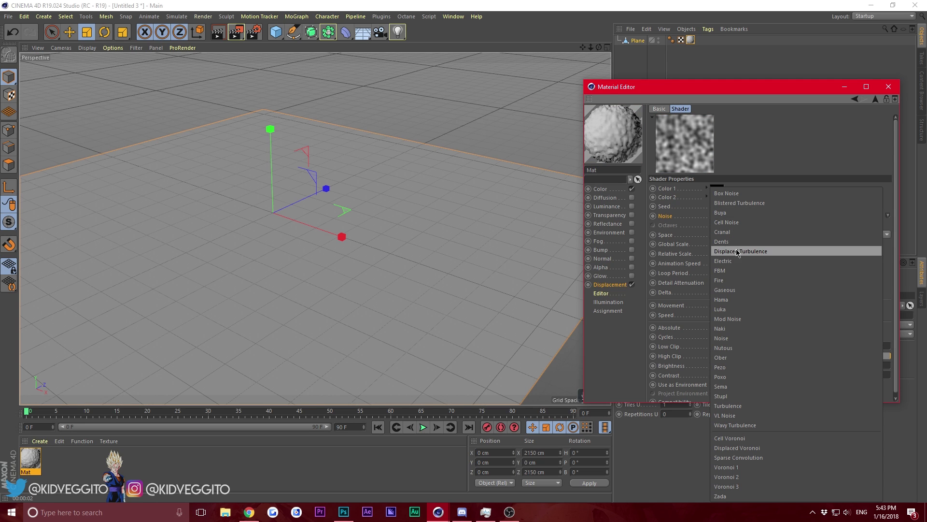
left_click(724, 329)
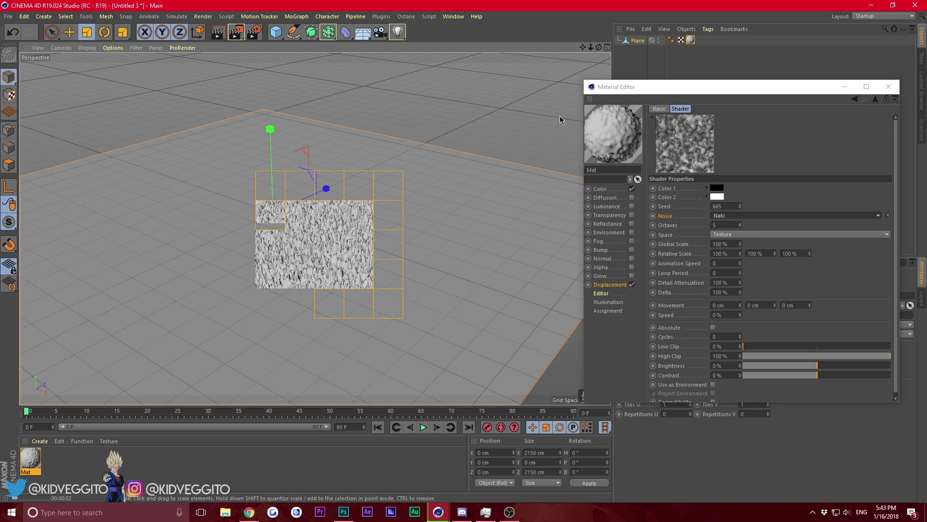
- Try Turbulence as the new noise's type, settle on VL Noise and render the view
left_click(761, 216)
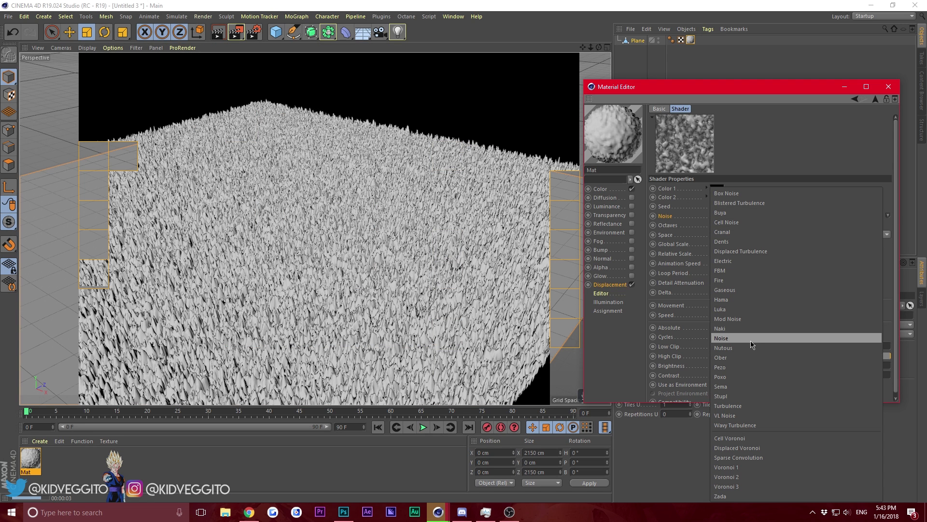
left_click(738, 406)
left_click(761, 215)
left_click(739, 416)
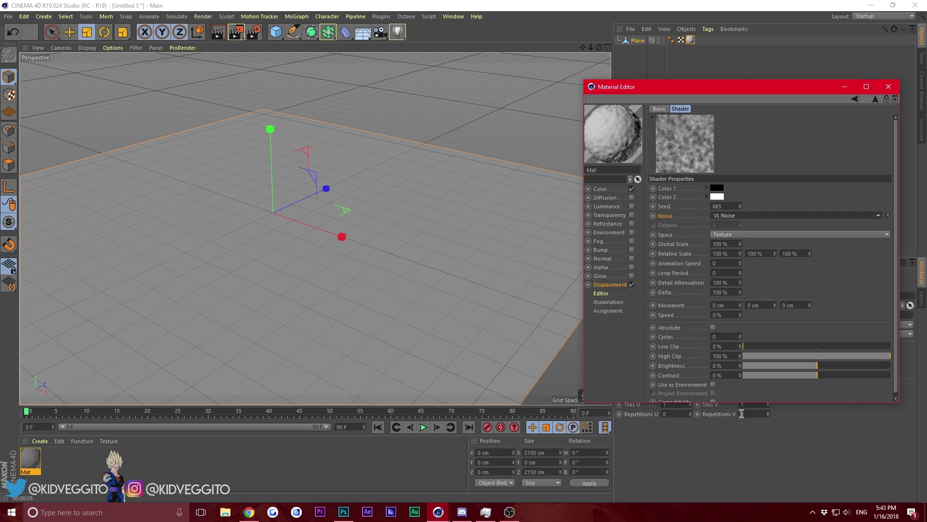
left_click(222, 33)
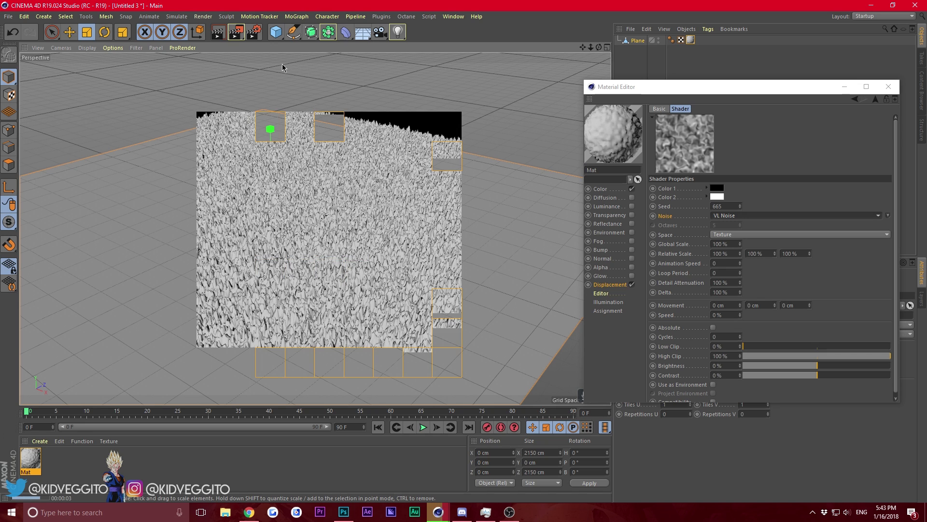
- Set the VL Noise's global scale to 5000% and render the view
left_click(730, 244)
double_click(730, 244)
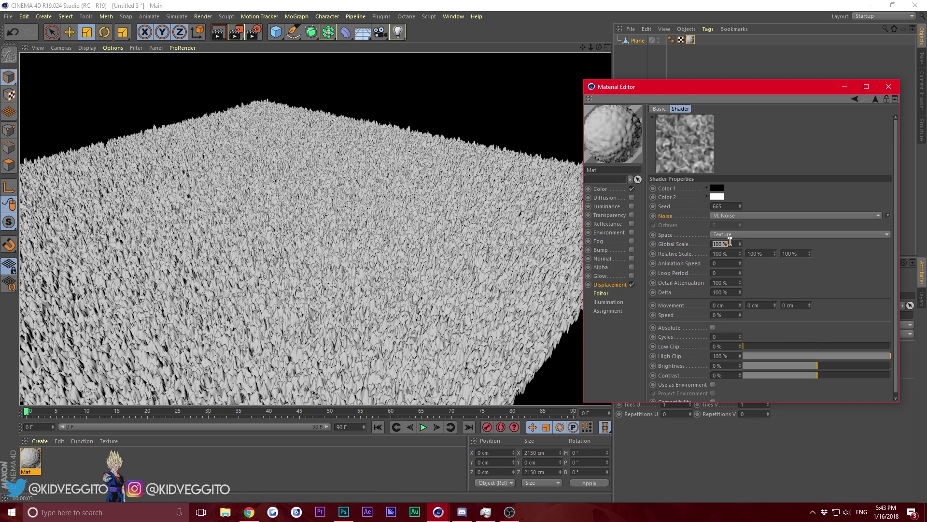
key("BackSpace")
key("Return")
left_click(222, 35)
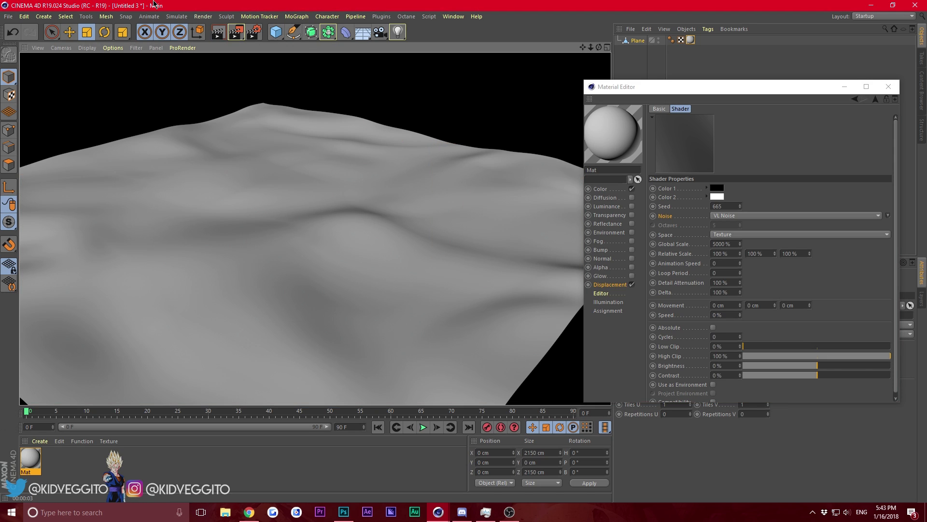
- Set the VL Noise's global scale to 2000% and render the view
left_click(730, 243)
double_click(730, 243)
key("BackSpace")
type("200")
key("Return")
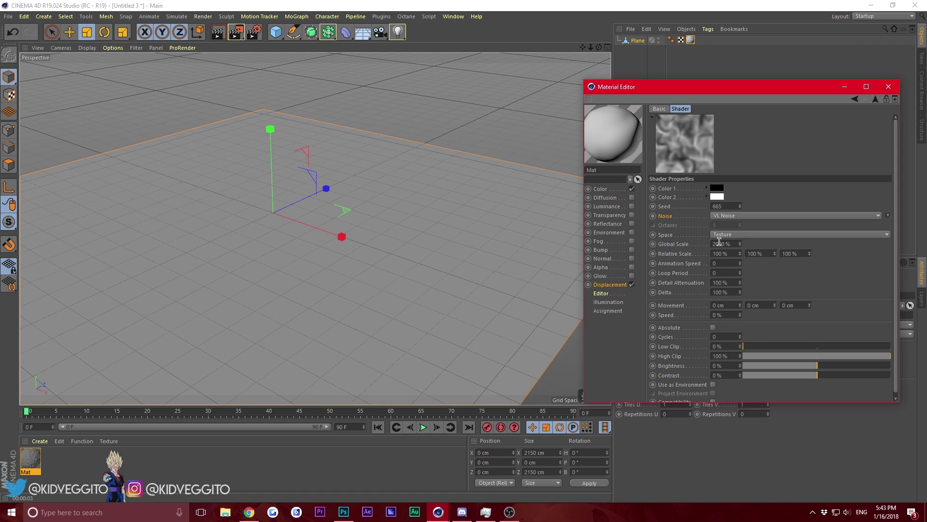
left_click(222, 31)
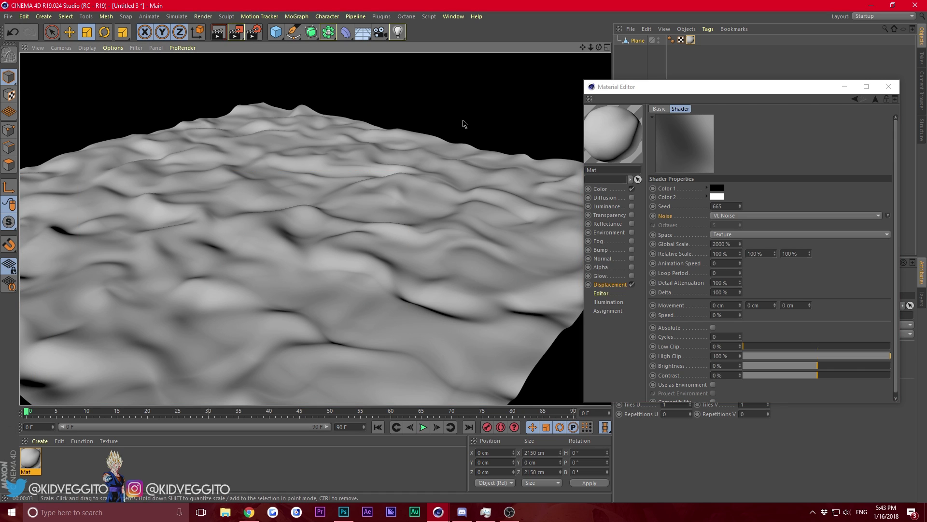
- Try Screen, Dodge and Normal as the top Noise layer's blend mode and settle on Multiply
left_click(875, 99)
left_click(705, 209)
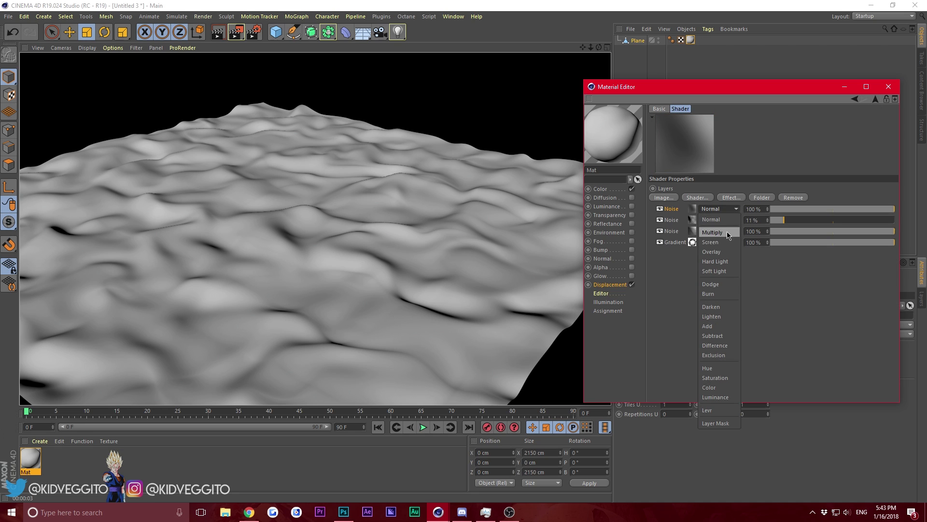
left_click(709, 242)
left_click(721, 210)
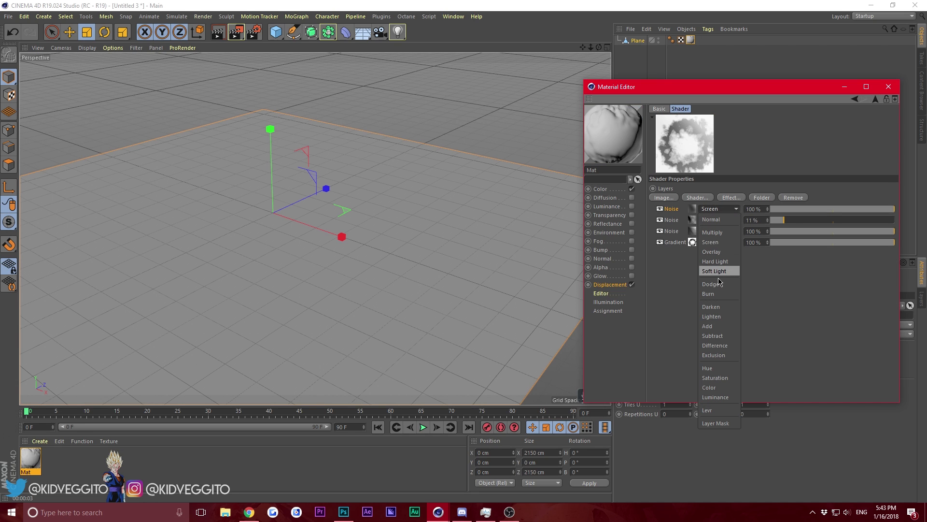
left_click(717, 284)
left_click(720, 209)
left_click(711, 219)
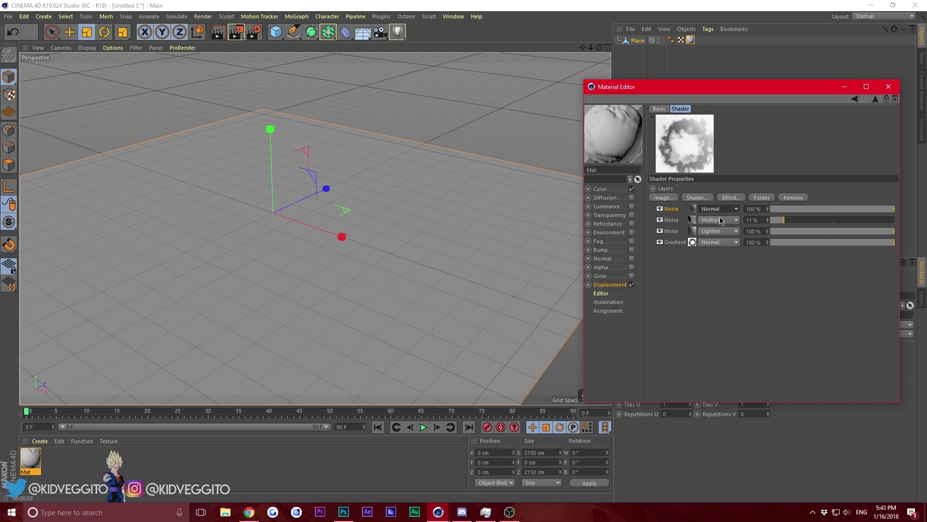
left_click(720, 210)
left_click(723, 233)
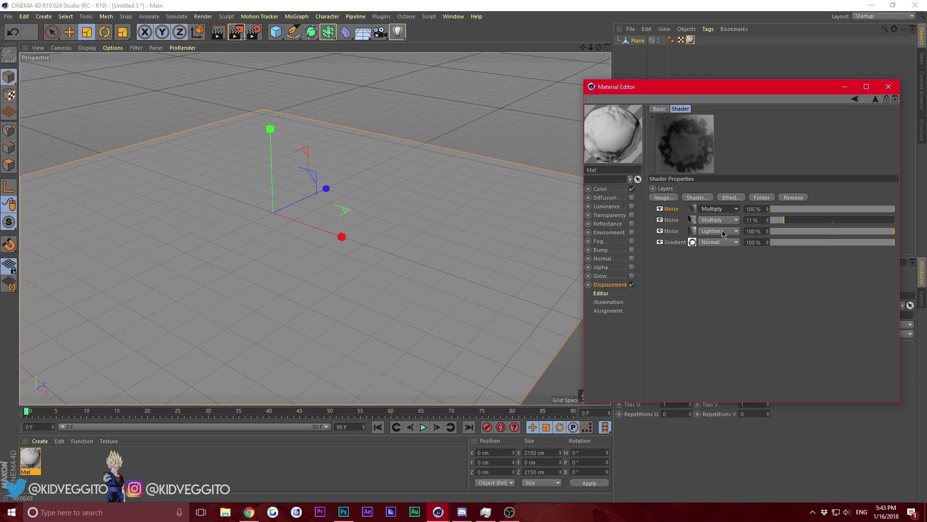
- Lower the top Noise layer's blend strength to 71% and render the terrain from the current view and from a lower angle
left_click(859, 210)
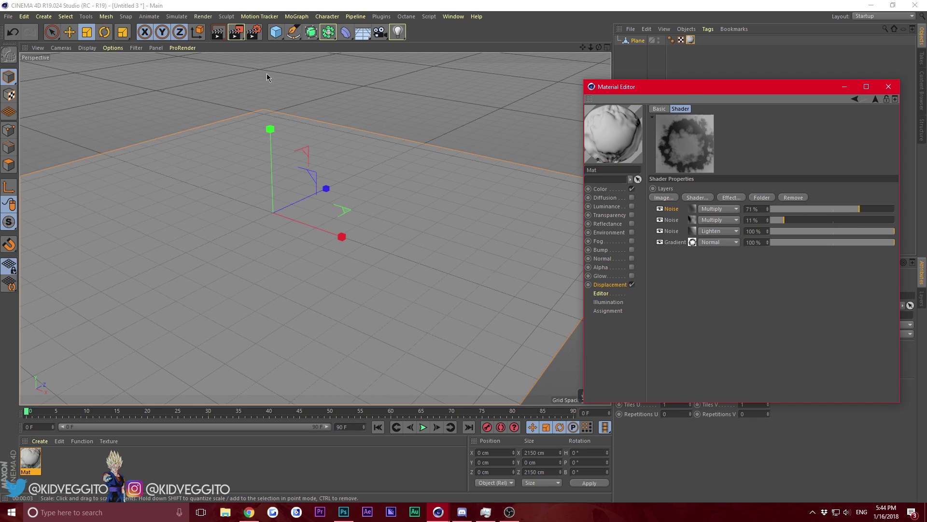
left_click(223, 36)
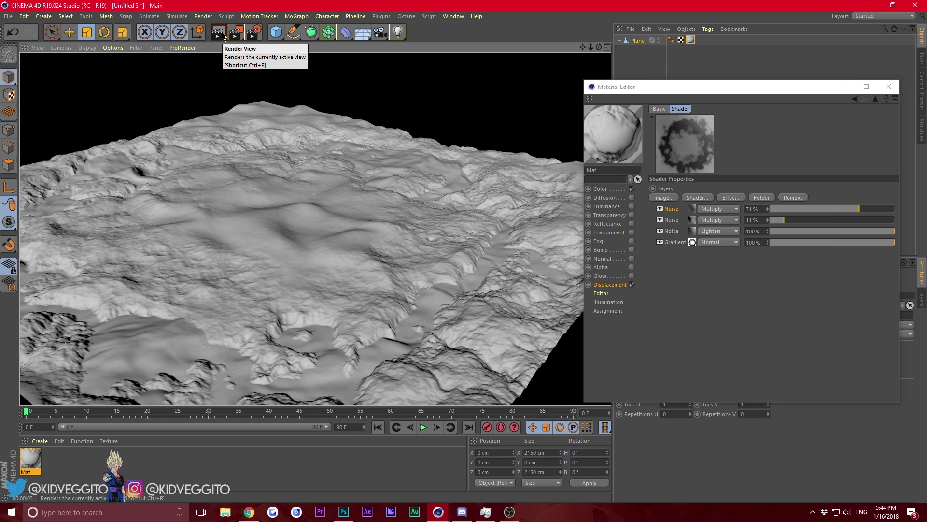
left_click_drag(599, 47, 628, 24)
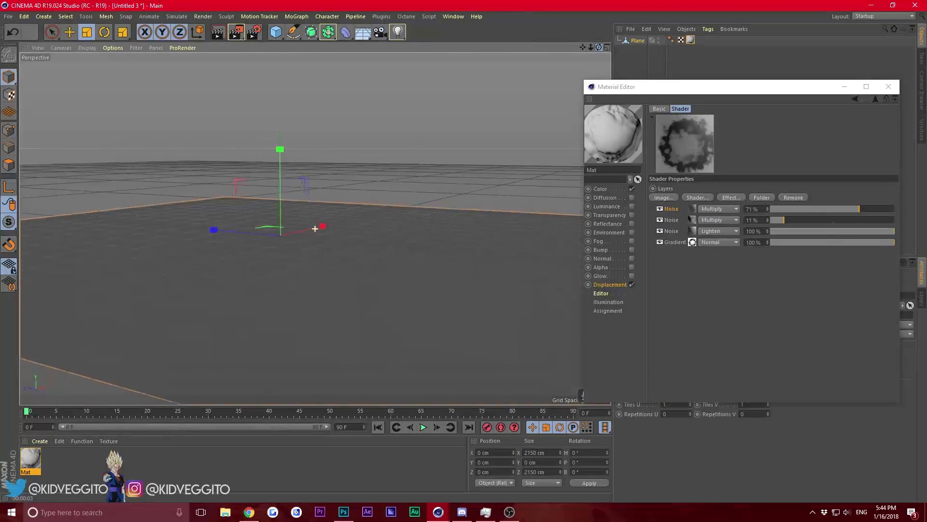
left_click(223, 33)
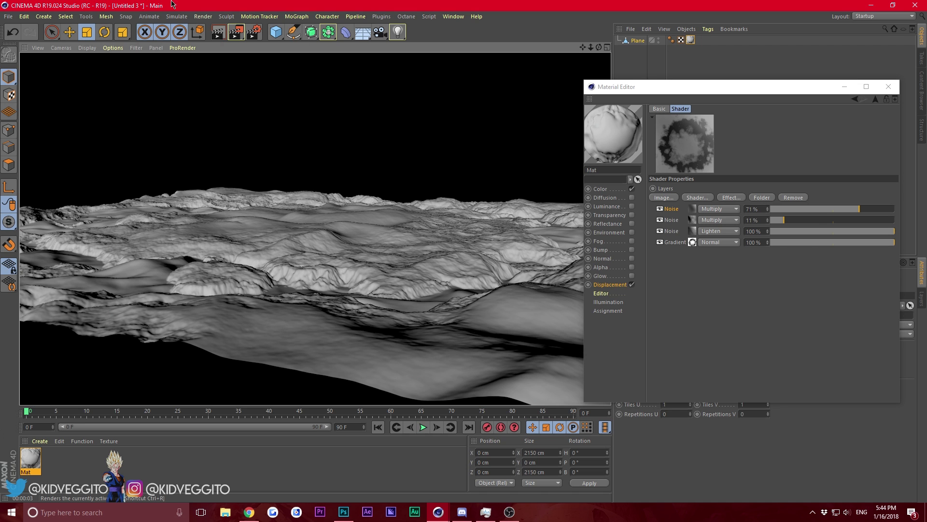
- Inspect the terrain relief by rendering it from a closer, low viewpoint
left_click_drag(599, 48, 599, 44)
left_click_drag(315, 228, 315, 229, "alt")
right_click_drag(315, 228, 315, 229, "alt")
middle_click_drag(314, 229, 315, 229, "alt")
mouse_move(583, 47)
left_mouse_down()
mouse_move(599, 51)
mouse_move(565, 40)
mouse_move(594, 47)
mouse_move(581, 46)
left_mouse_up()
left_click(219, 33)
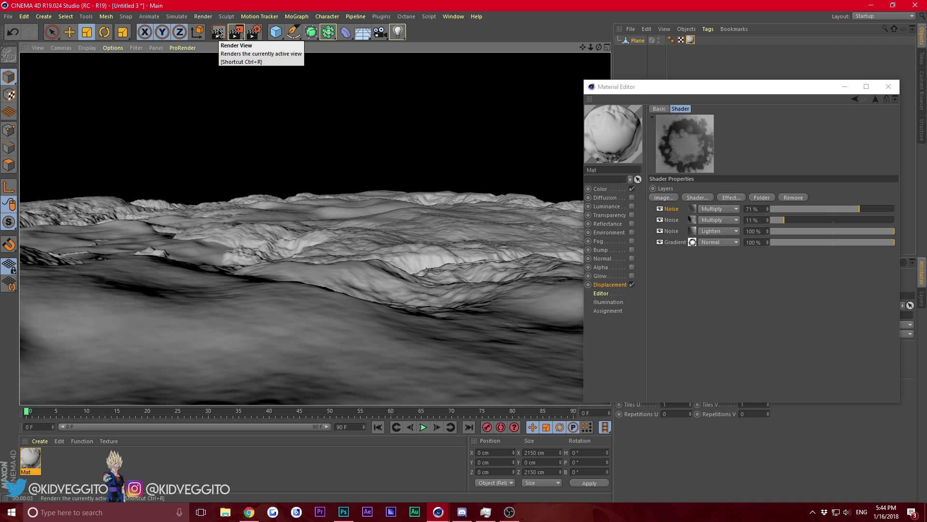
left_click(592, 48)
left_click_drag(598, 47, 663, 100)
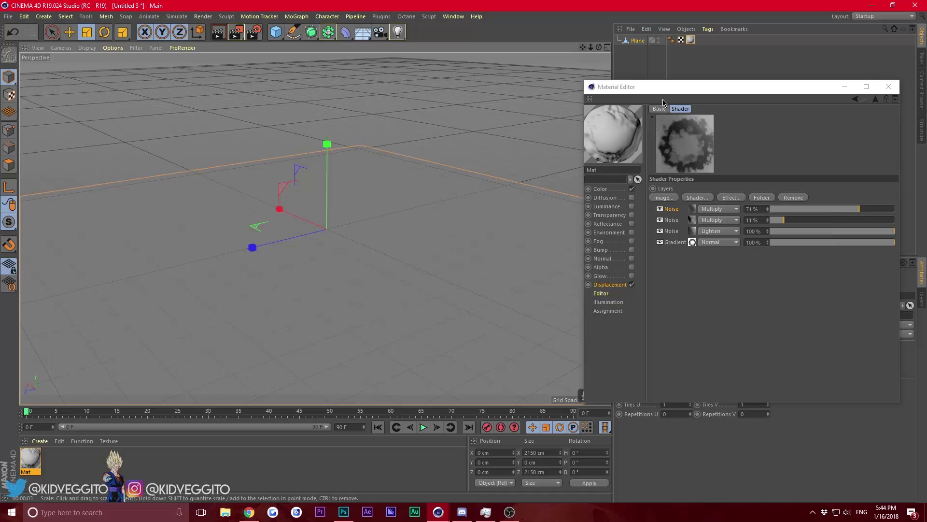
- Duplicate the Gradient layer and move the copy to the top of the layer stack
left_click(684, 243)
right_click(675, 243)
left_click(689, 257)
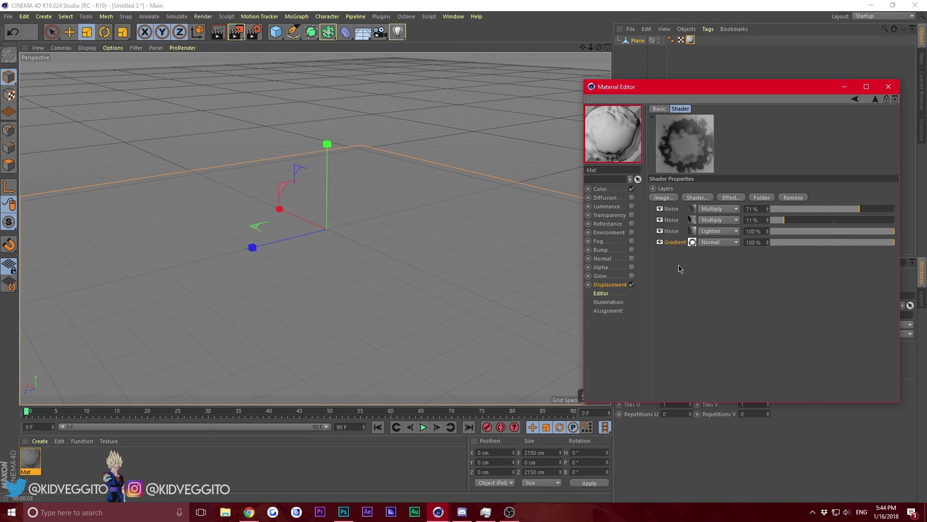
right_click(679, 265)
left_click(675, 283)
right_click(675, 246)
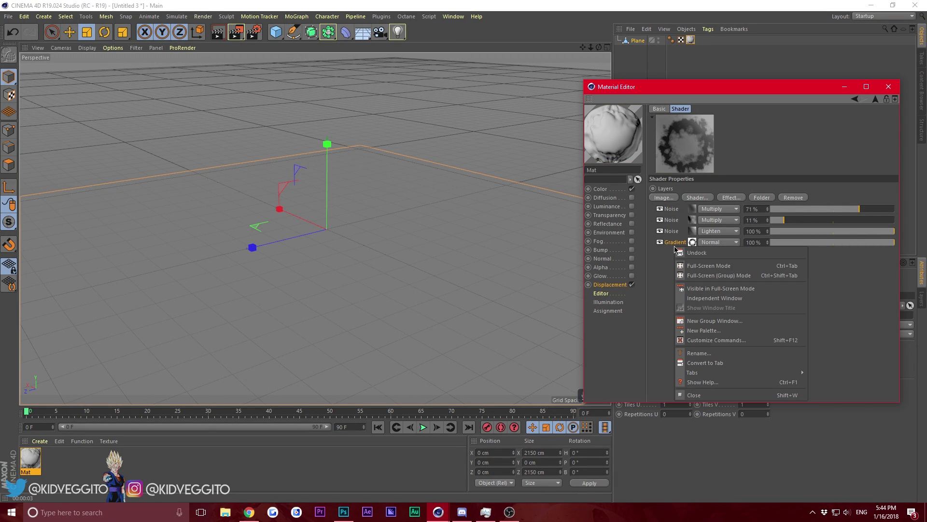
left_click(669, 241)
right_click(670, 245)
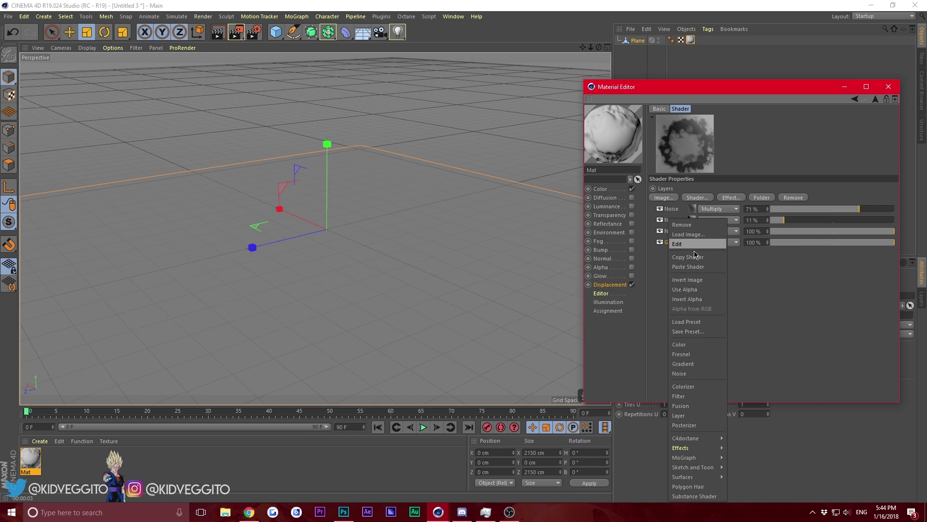
left_click(696, 267)
left_click_drag(675, 248, 675, 212)
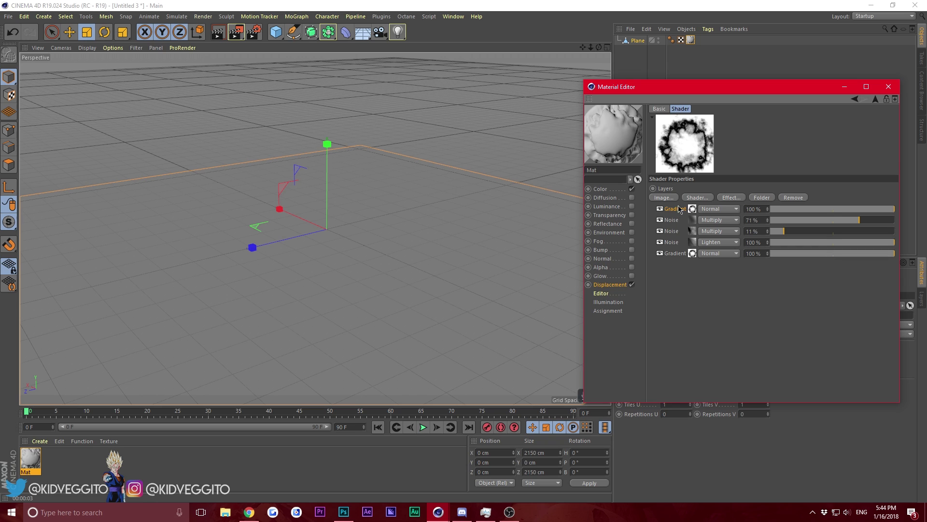
- Set the top Gradient layer's blend strength to 52% and its gradient type to 2D - Radial, then render the view
mouse_move(820, 212)
left_mouse_down()
mouse_move(853, 212)
mouse_move(835, 211)
left_mouse_up()
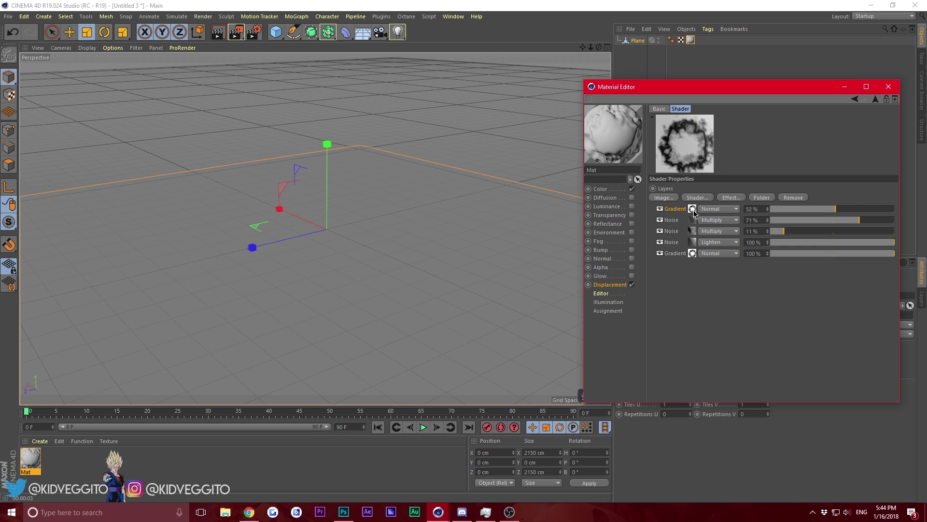
left_click(693, 209)
left_click(710, 202)
left_click(715, 246)
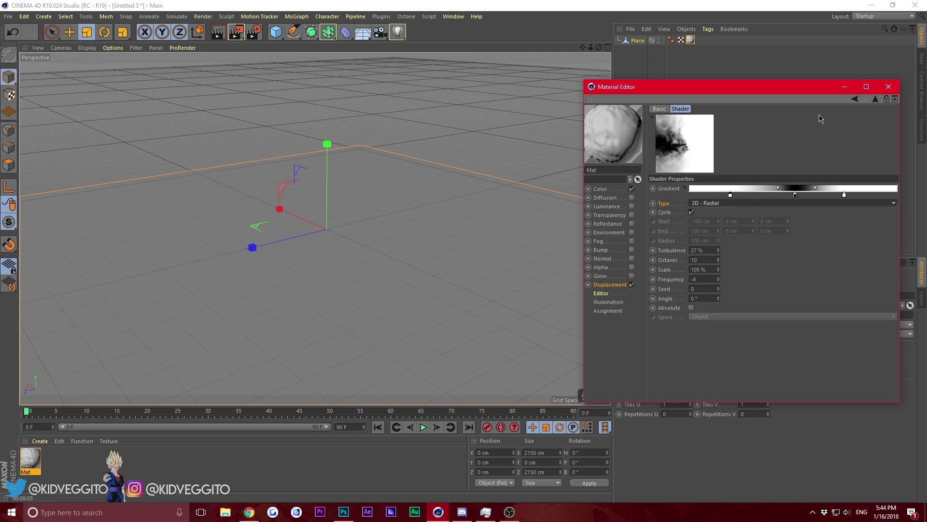
left_click(876, 99)
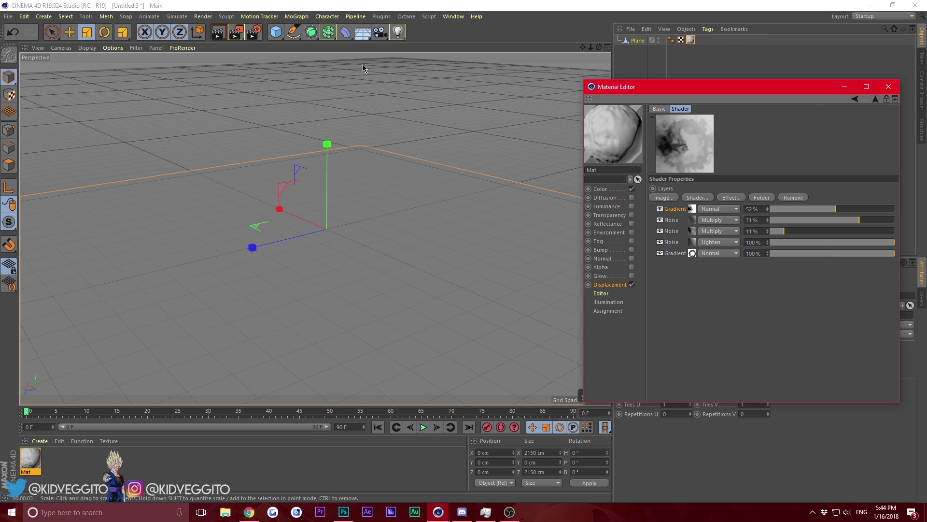
left_click(217, 34)
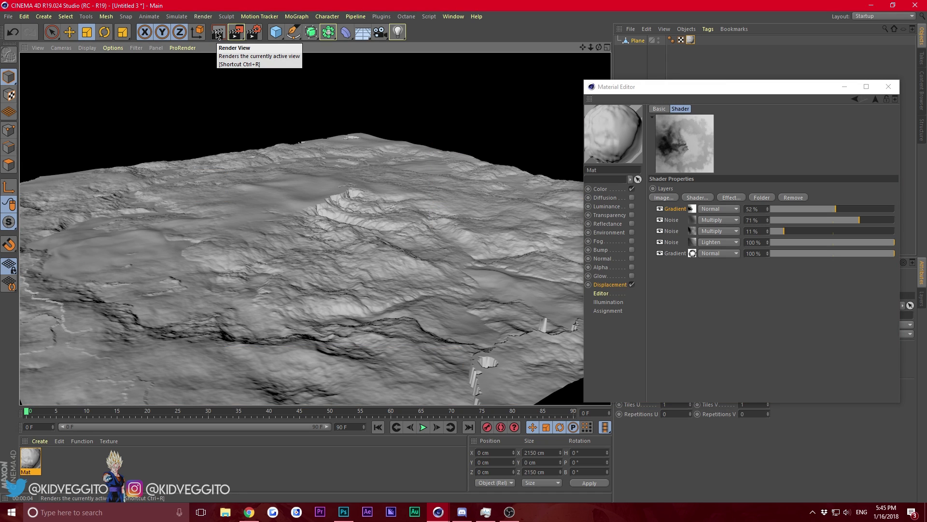
- Set the top Gradient layer's blend mode to Multiply at 100% strength and render the view
left_click(719, 208)
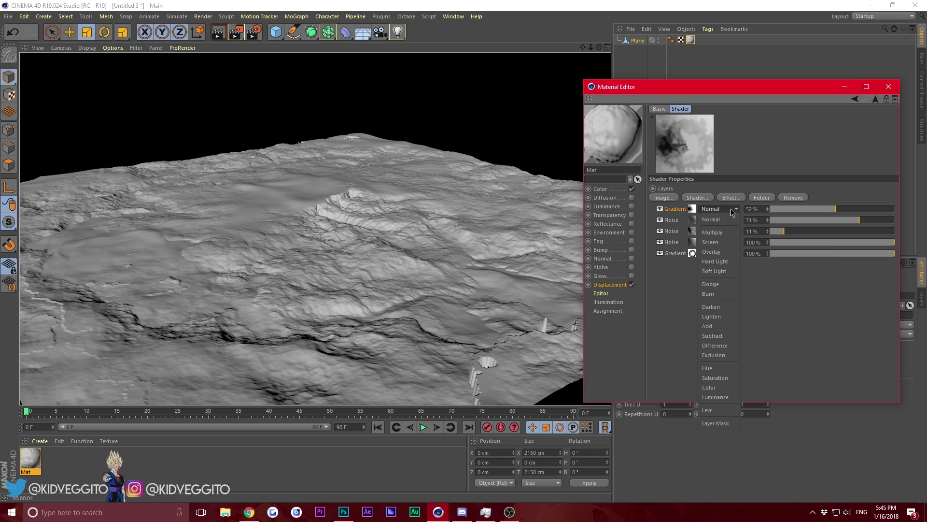
left_click(717, 231)
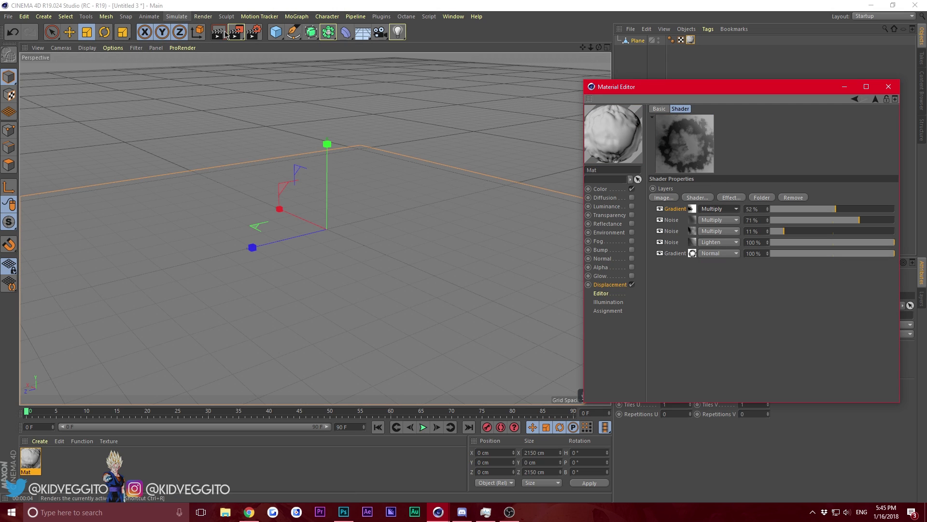
left_click_drag(855, 210, 897, 209)
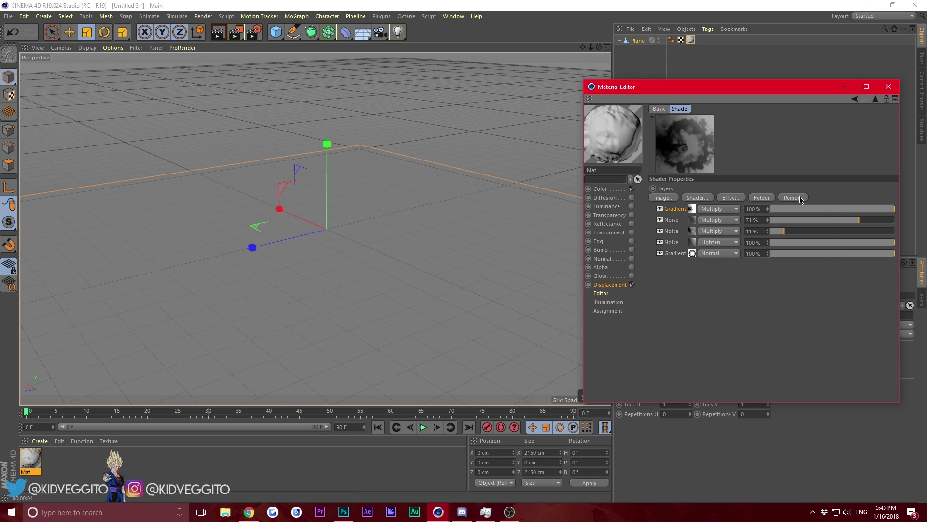
left_click(220, 33)
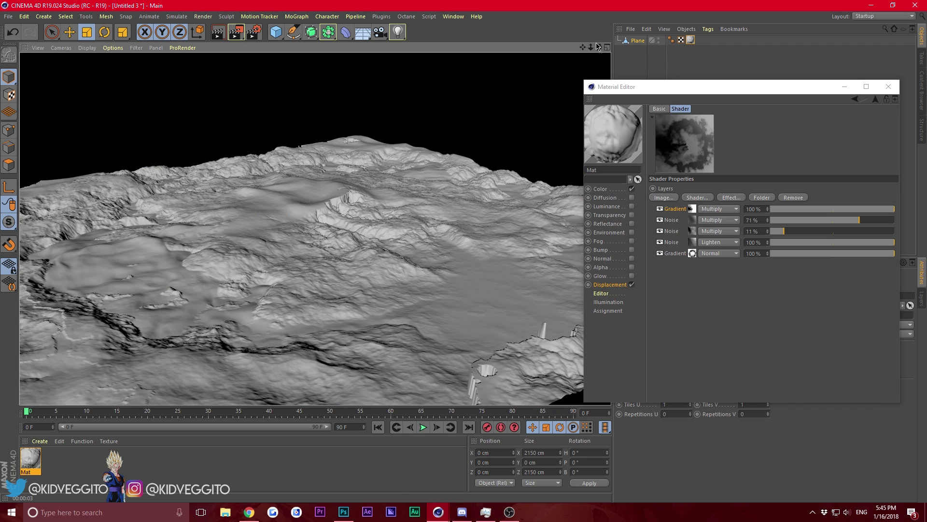
- Render the whole terrain from farther away and return to the material's main displacement settings
left_click_drag(591, 47, 560, 50)
left_click(222, 32)
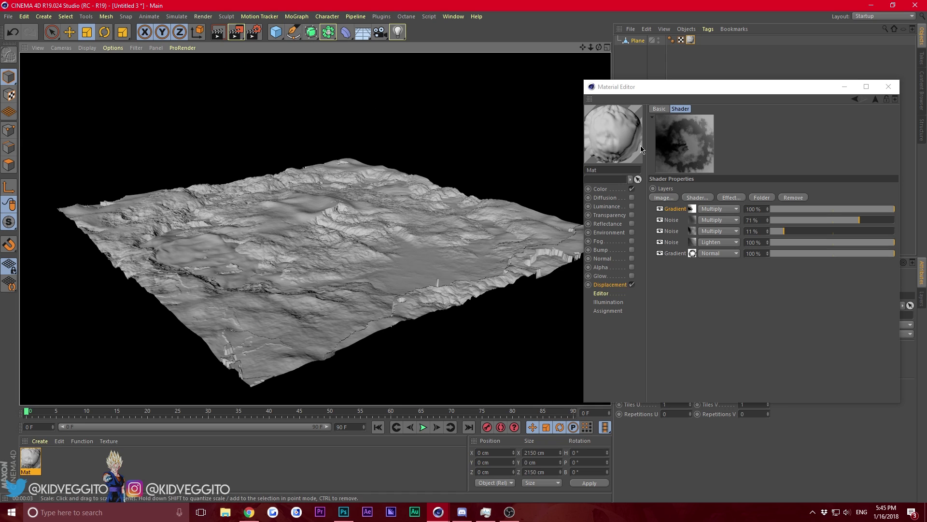
left_click(871, 99)
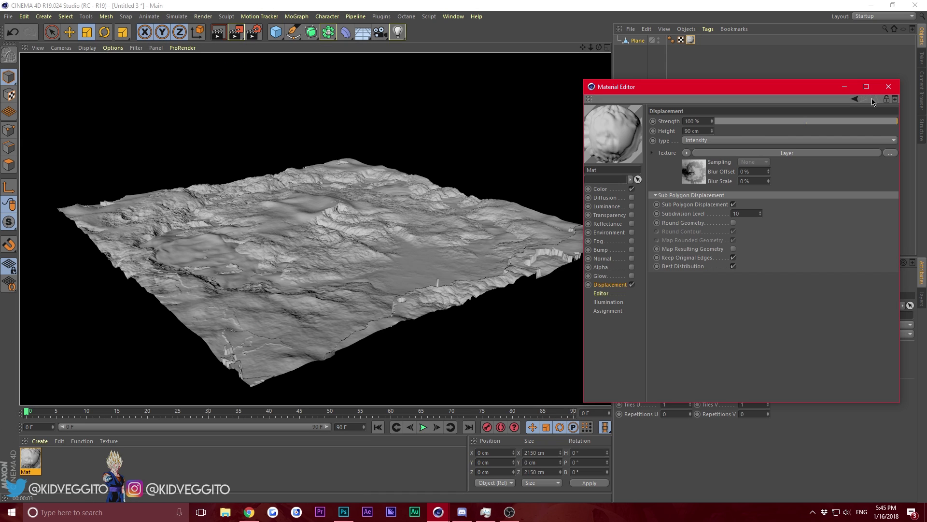
- Set the material's displacement height to 120 cm and render the view
key("BackSpace")
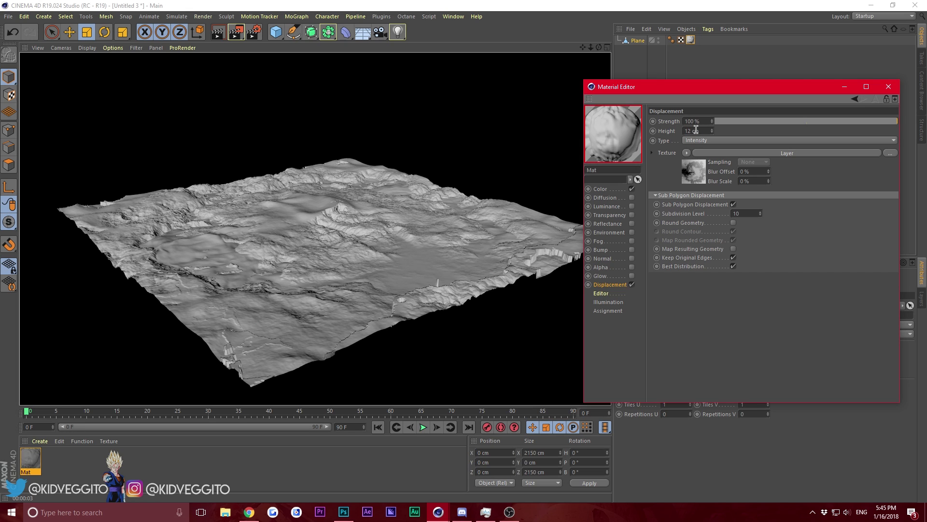
key("Return")
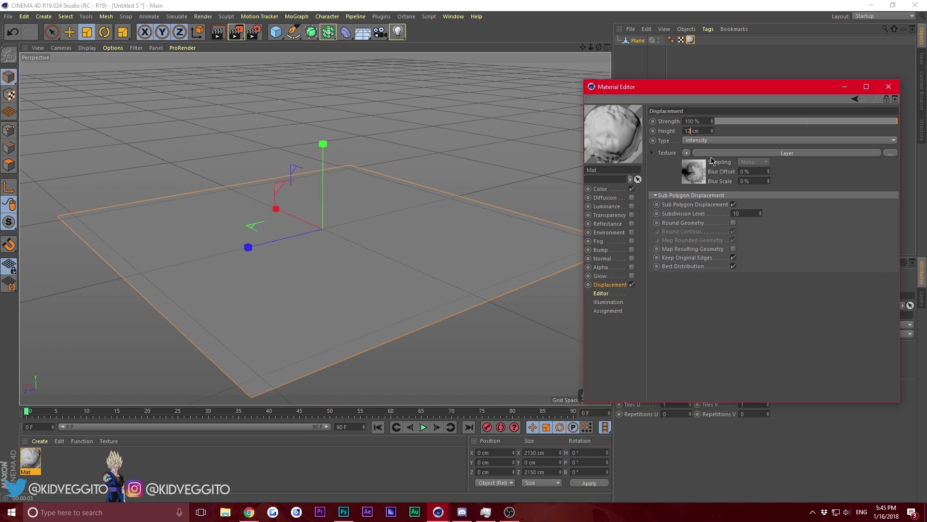
left_click(217, 32)
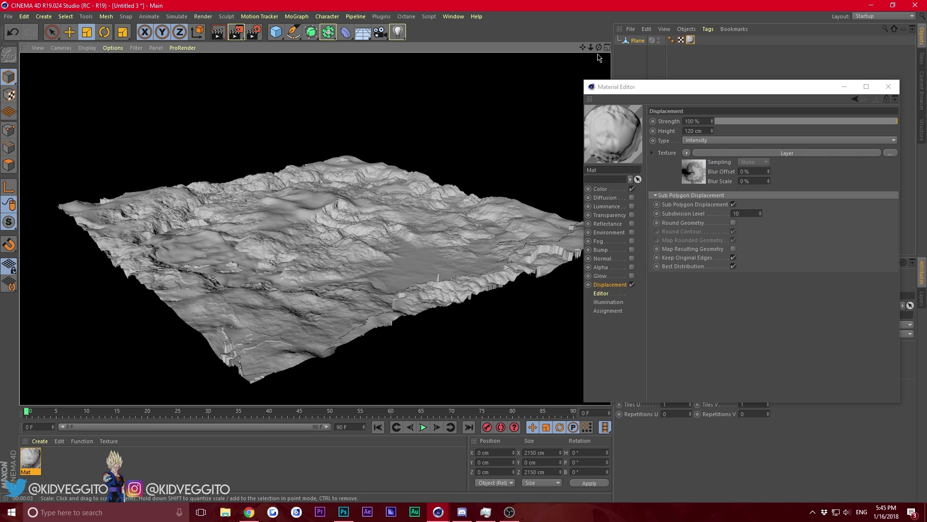
- Render the terrain from a low, close viewing angle, then close the material's editor
mouse_move(591, 50)
left_mouse_down()
mouse_move(647, 50)
mouse_move(599, 36)
mouse_move(593, 49)
left_mouse_up()
left_click_drag(583, 48, 586, 55)
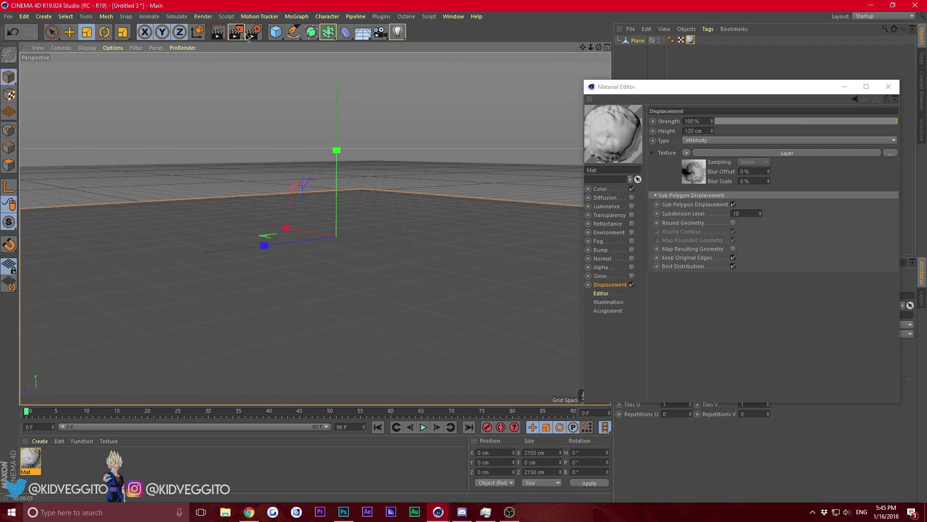
left_click(222, 37)
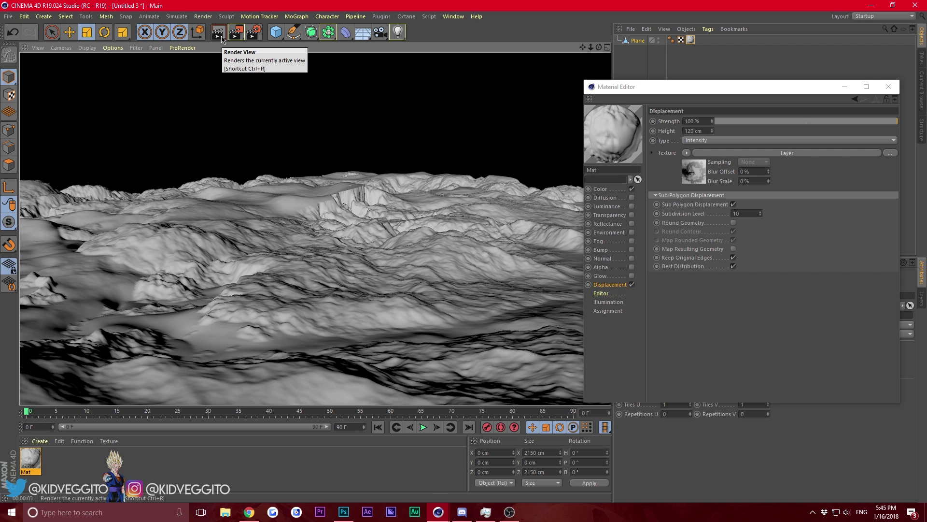
left_click_drag(592, 48, 566, 56)
left_click(888, 86)
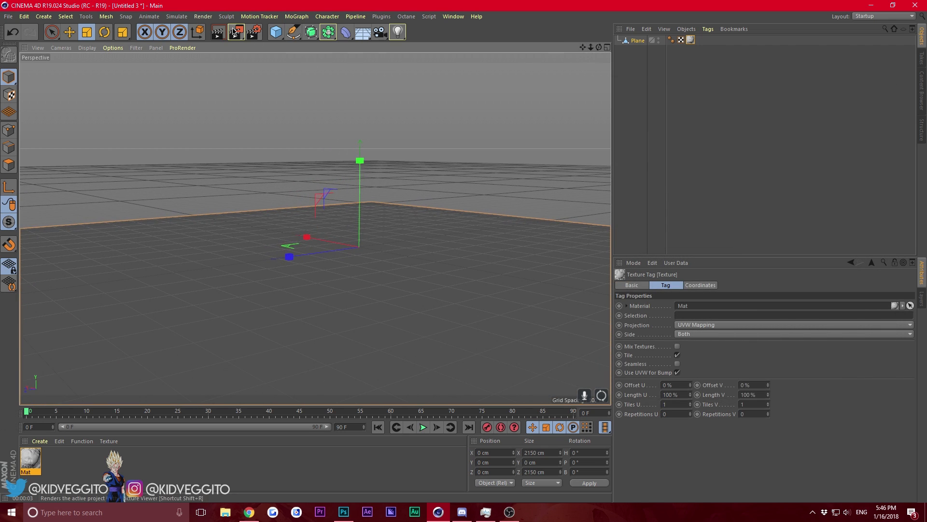
- Create a new material with Color and Reflectance disabled and Luminance and Bump enabled
right_click(36, 443)
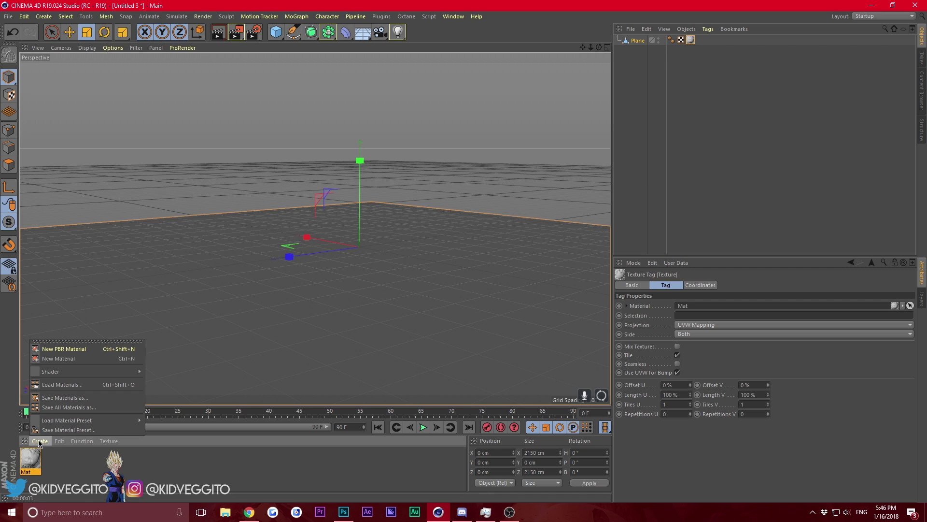
left_click(53, 359)
double_click(31, 458)
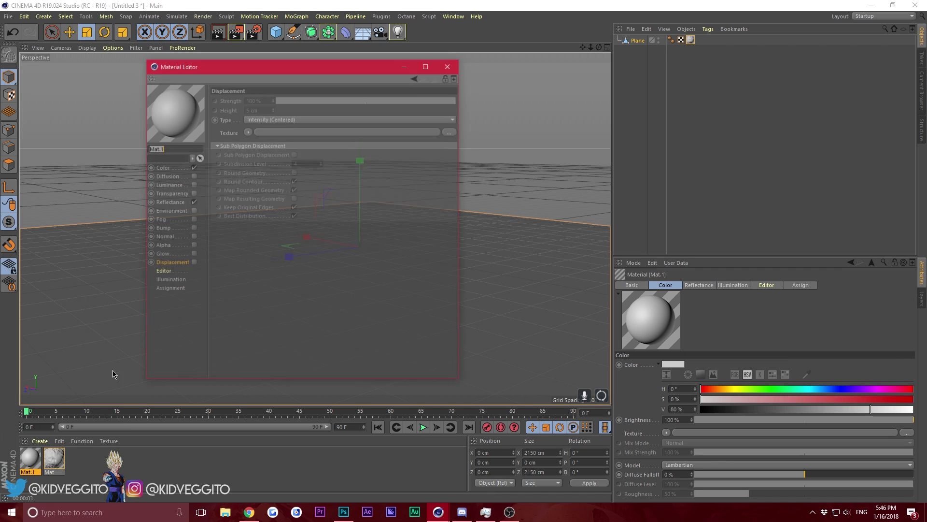
left_click(193, 202)
left_click(193, 167)
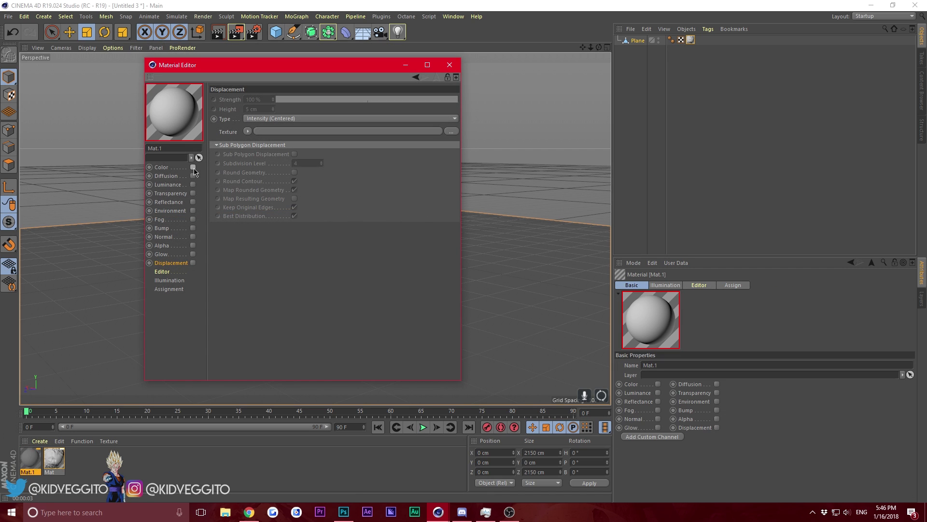
left_click(193, 184)
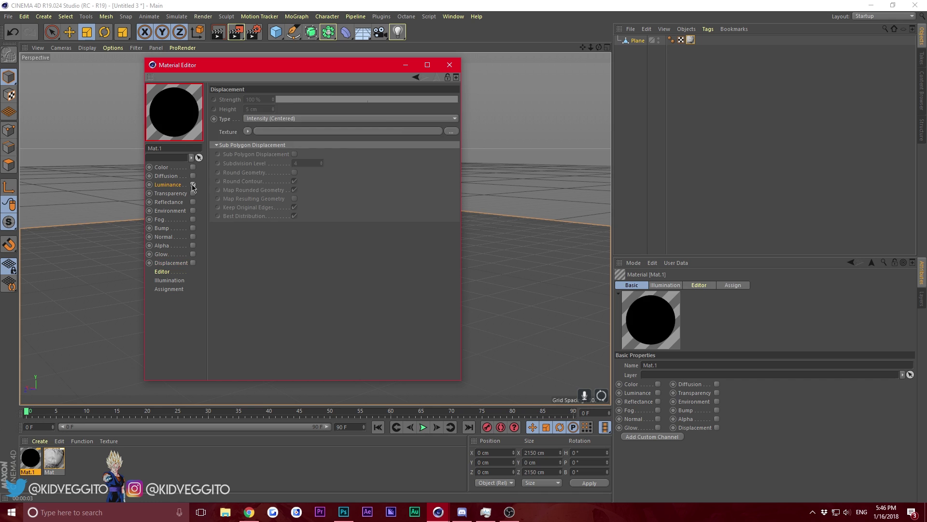
left_click(193, 229)
- Load the lava image b348ef00d8940fd5b6d54bccca86ace9.jpg from the Textures folder as the new material's bump texture
left_click(457, 140)
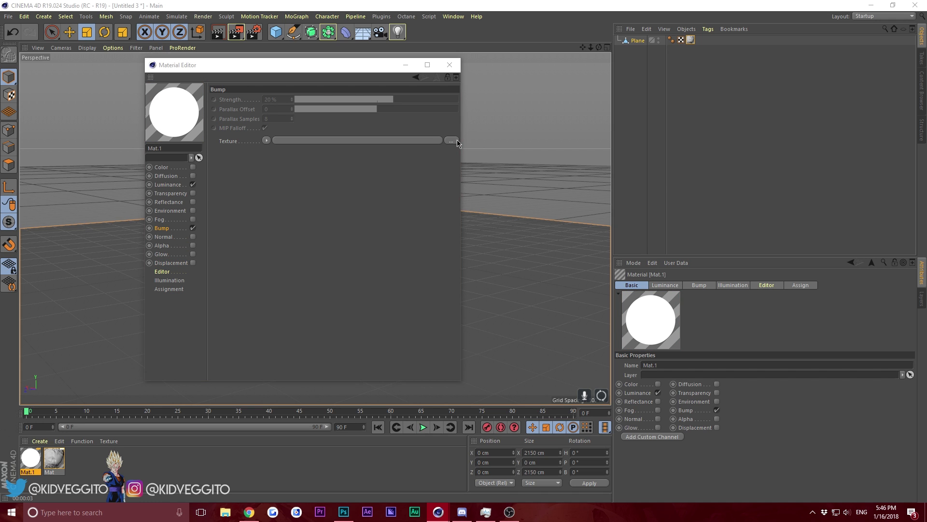
left_click_drag(591, 150, 591, 278)
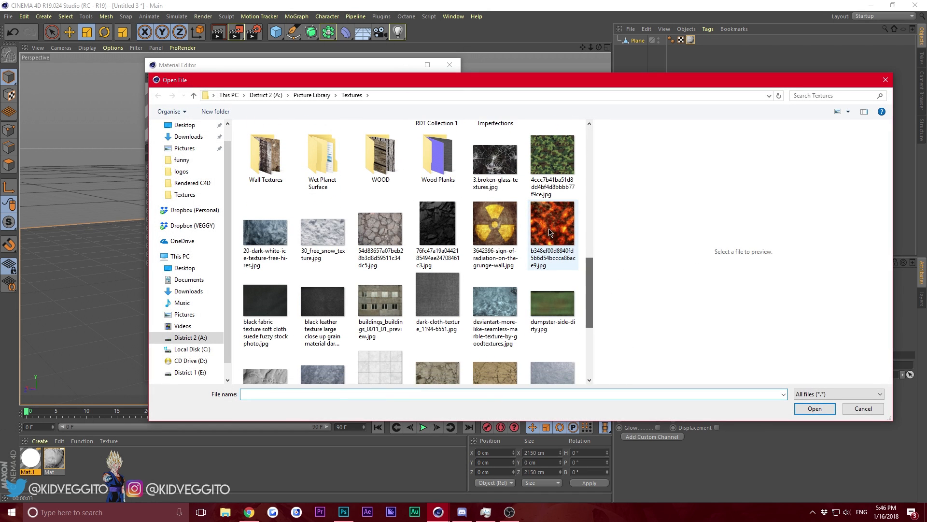
left_click(552, 223)
left_click(813, 409)
left_click(517, 290)
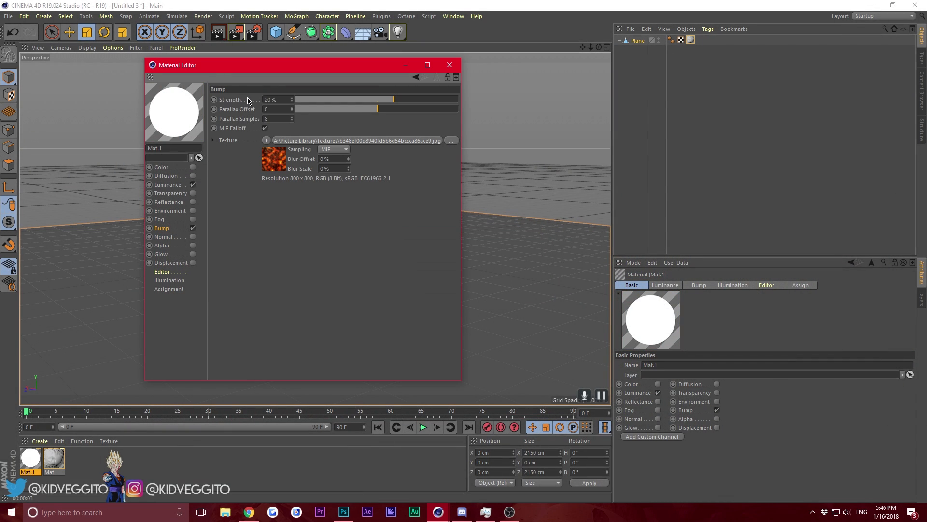
left_click_drag(231, 70, 580, 146)
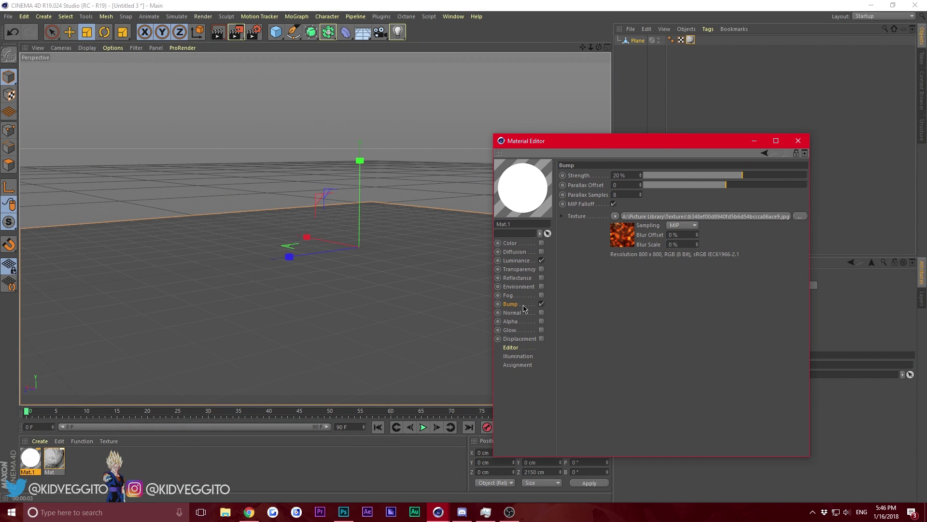
- Copy the bump image shader, wrap the bump texture in a Filter shader and set its saturation to -100%
left_click(614, 217)
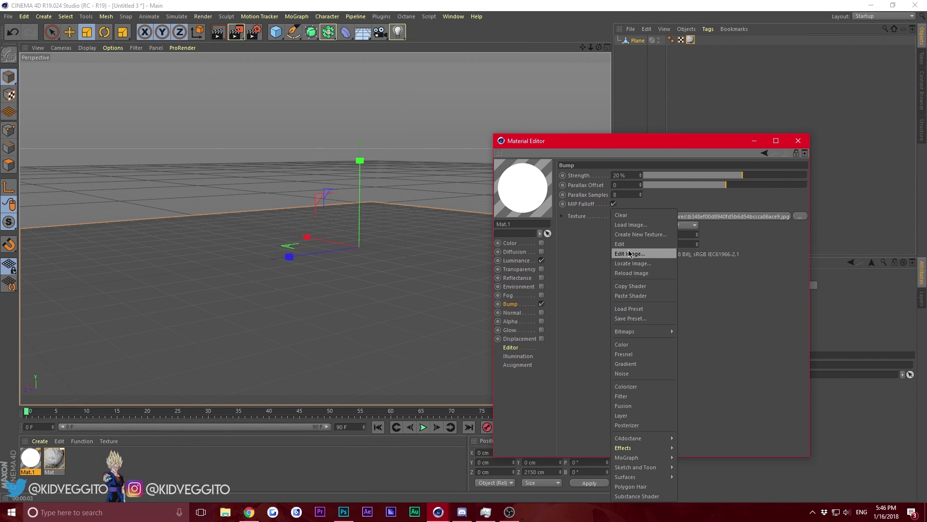
left_click(633, 285)
left_click(615, 216)
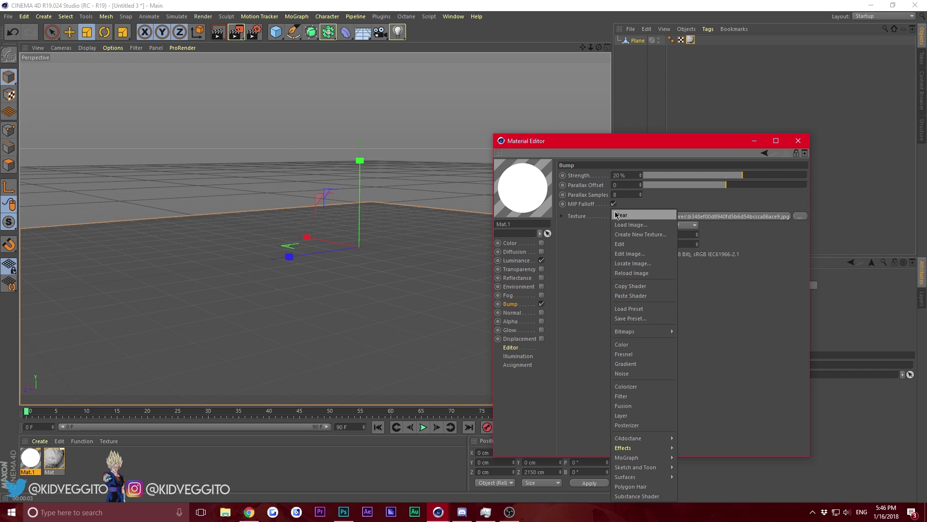
left_click(626, 396)
left_click(669, 218)
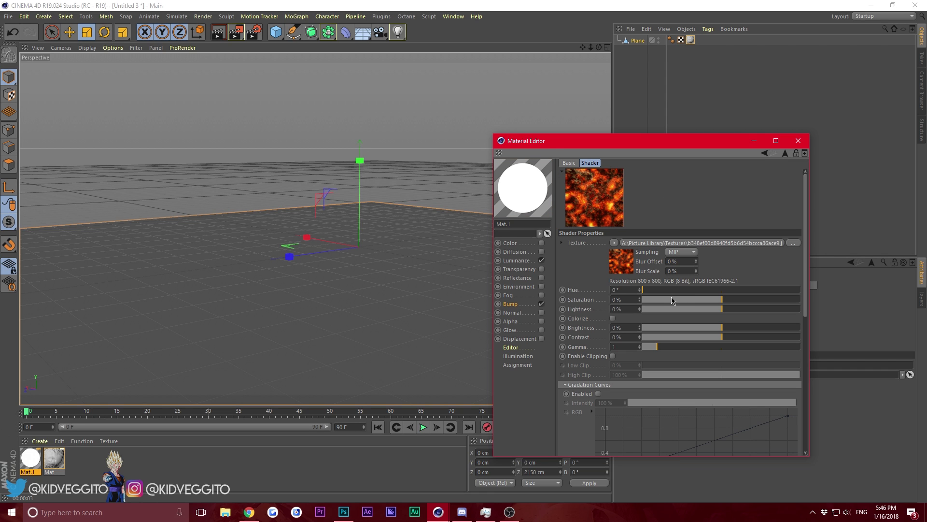
left_click_drag(686, 299, 640, 300)
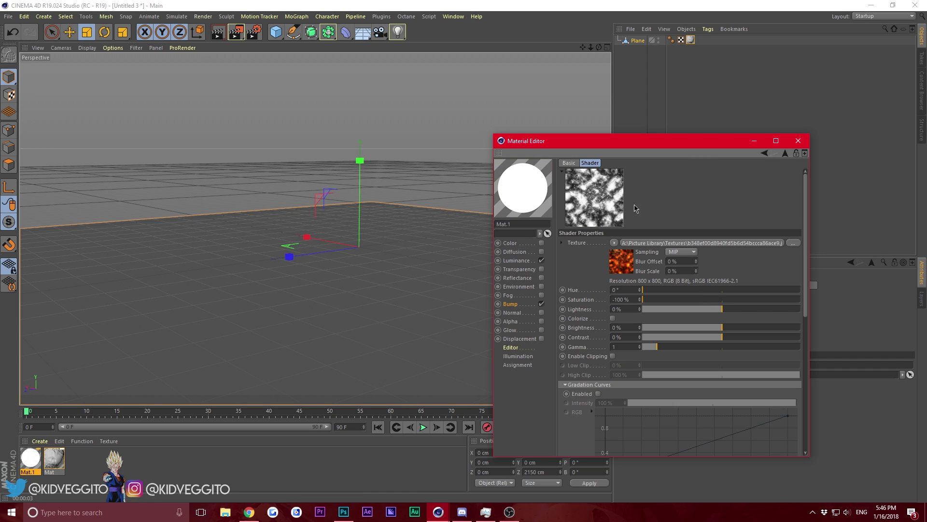
left_click_drag(646, 143, 616, 131)
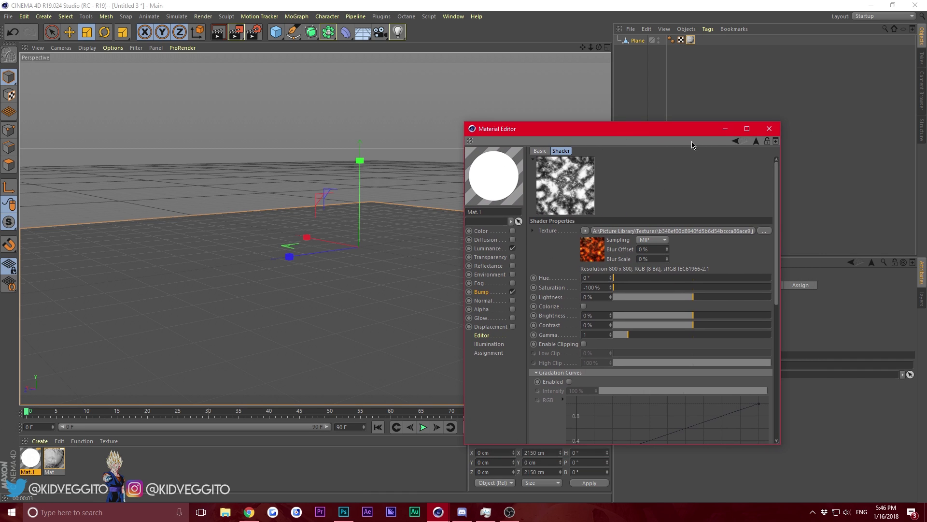
- Set the bump strength to 5000% and check the Filter shader's settings
left_click(755, 141)
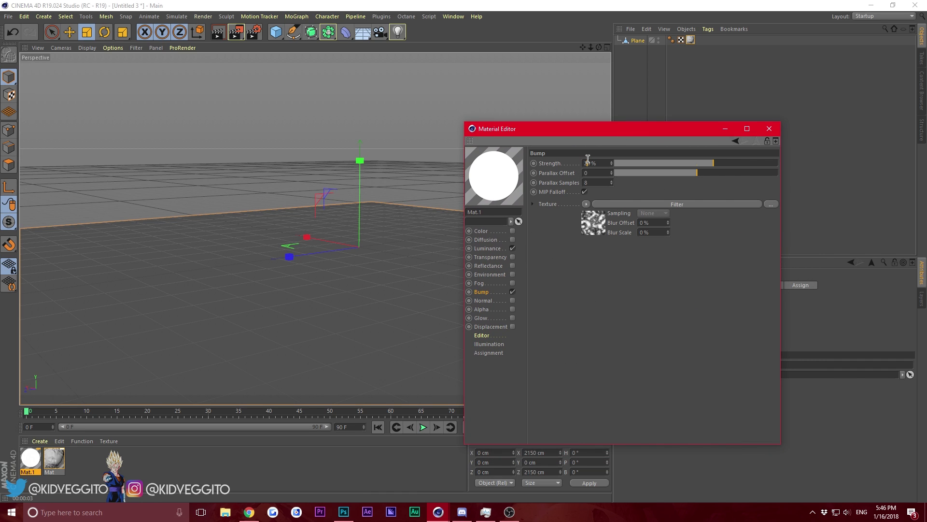
key("BackSpace")
key("Return")
left_click(589, 214)
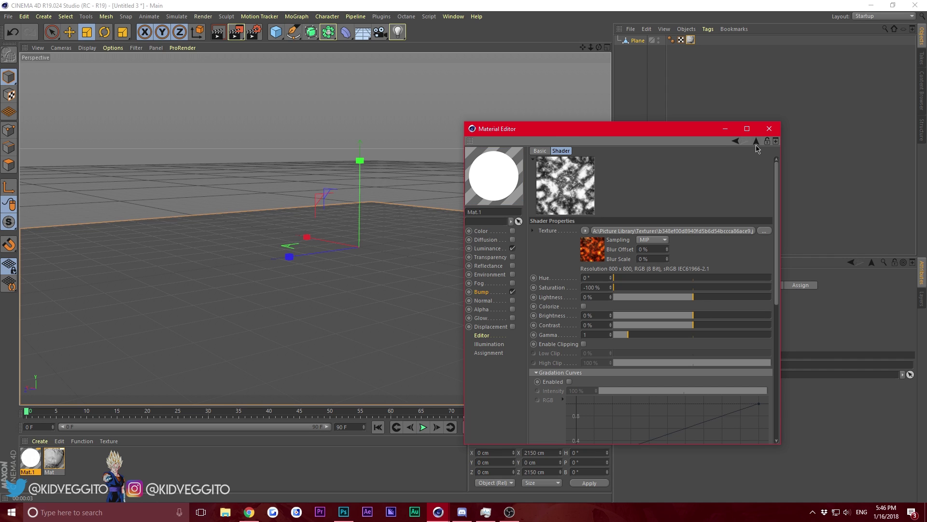
left_click(756, 143)
- Copy the bump Filter shader, then load b348ef00d8940fd5b6d54bccca86ace9.jpg as the texture of the Luminance channel
left_click(586, 203)
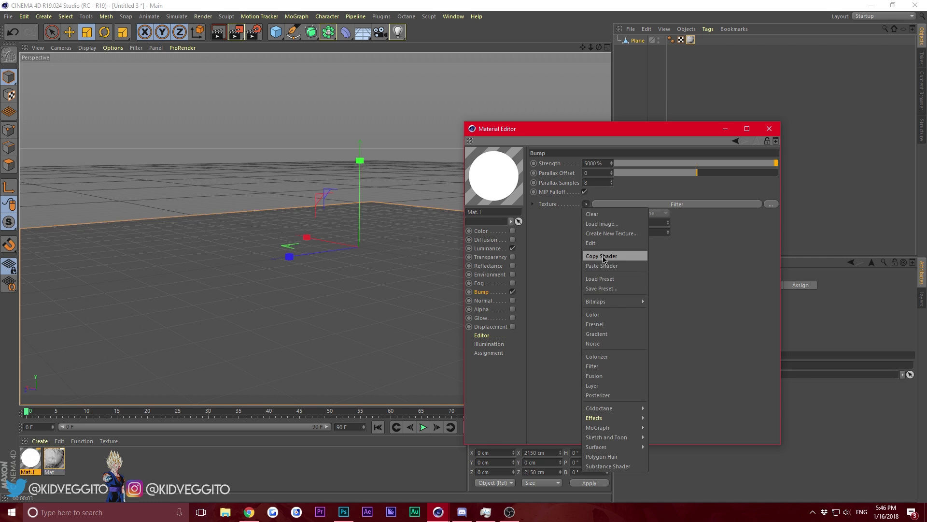
left_click(612, 258)
left_click(487, 249)
left_click(578, 231)
left_click(549, 269)
left_click(772, 231)
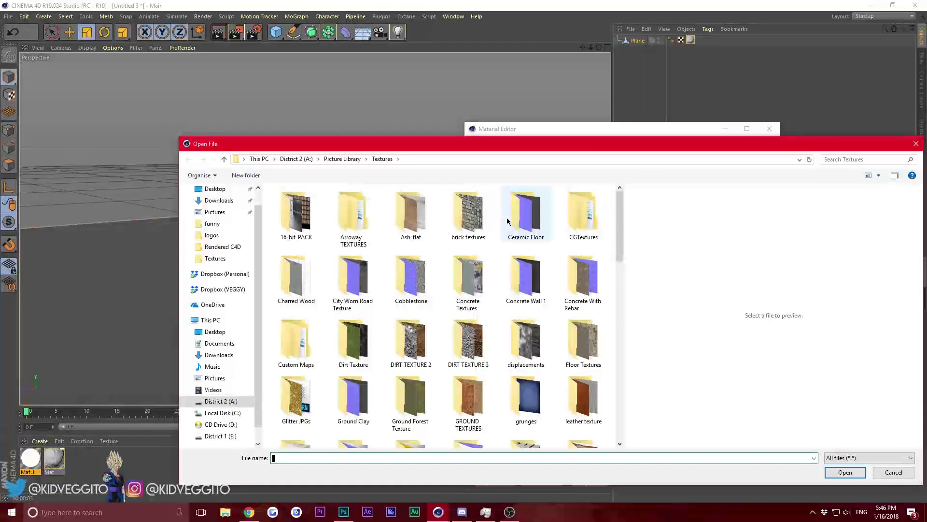
scroll(602, 315, "down", 10)
scroll(602, 315, "down", 2)
left_click(587, 297)
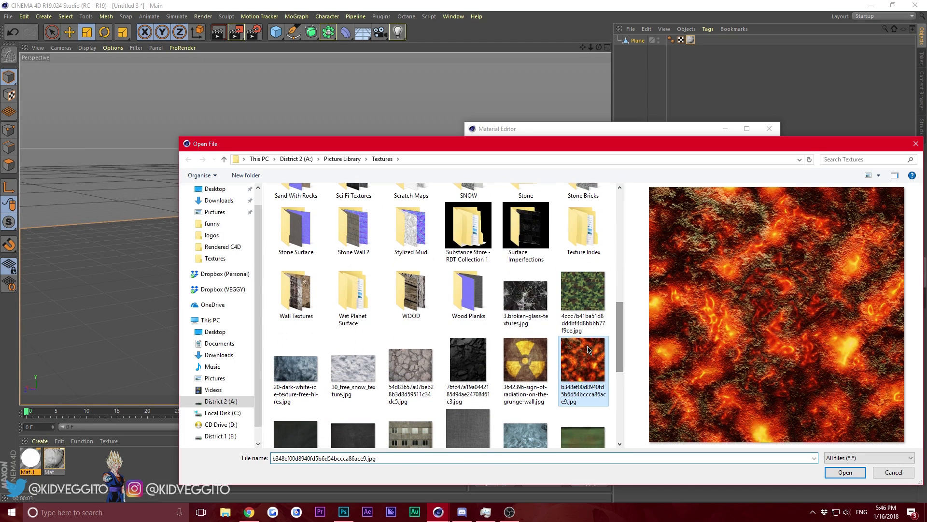
left_click(845, 472)
left_click(516, 292)
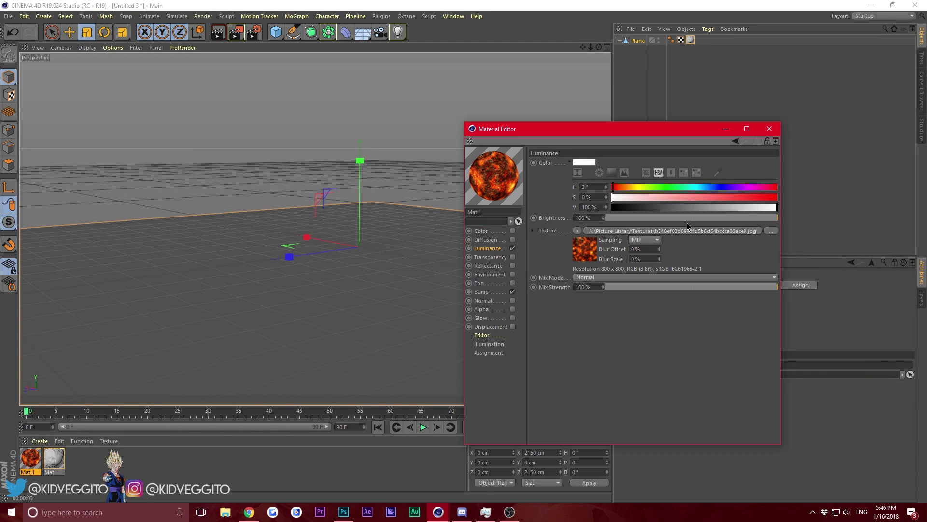
- Wrap the luminance image in a Layer shader and add a Gradient layer above the bitmap
left_click(577, 231)
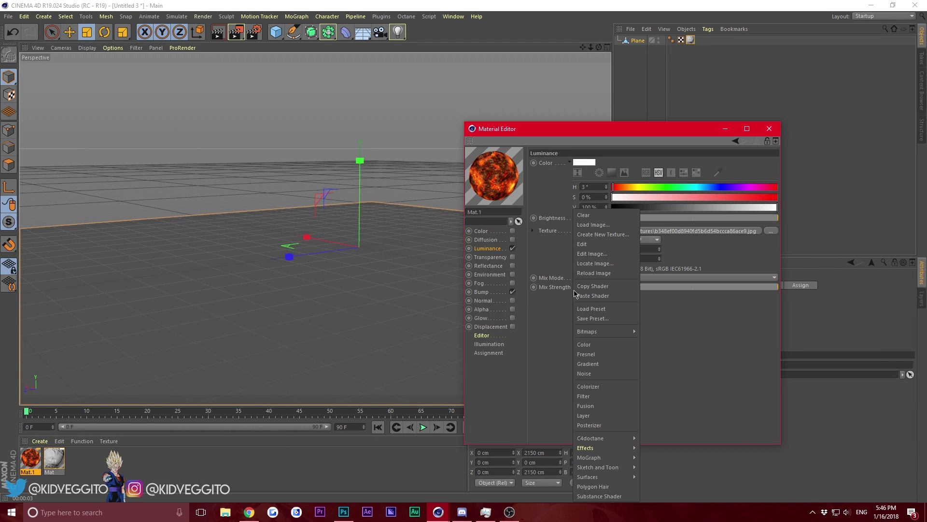
left_click(587, 416)
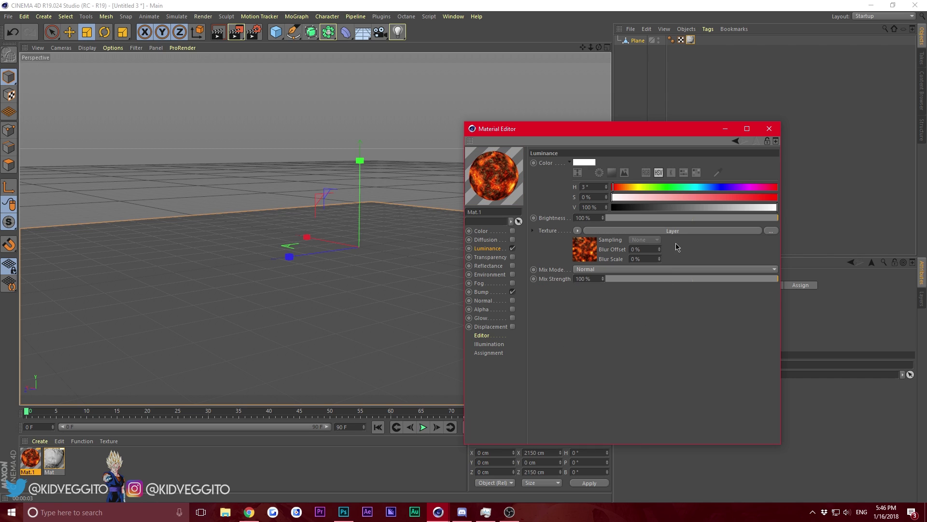
left_click(674, 232)
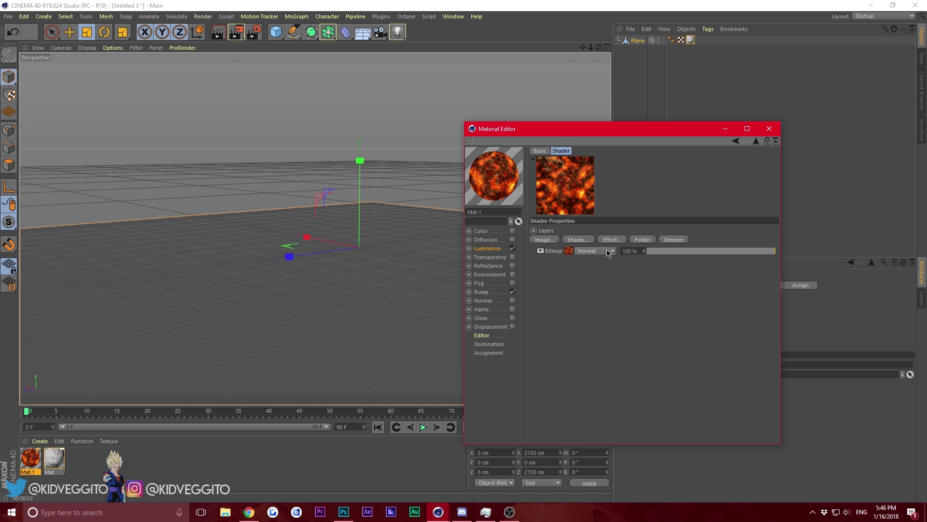
left_click(587, 241)
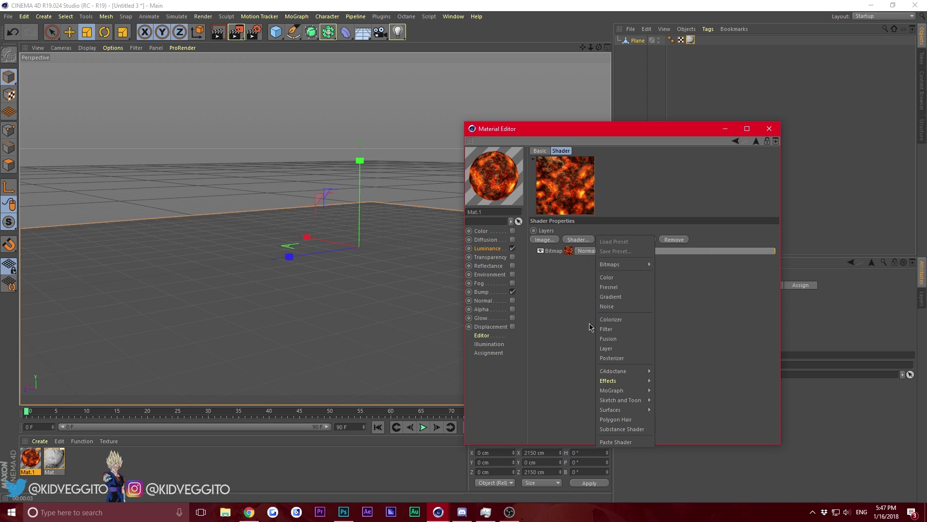
left_click(617, 296)
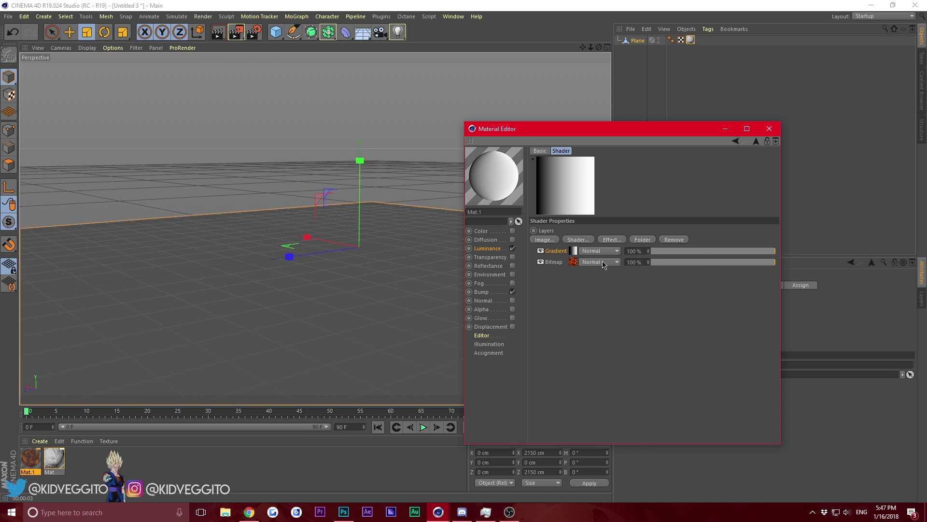
- Set both end knots of the luminance Gradient layer to a fully saturated red, using hue 8° for the first
left_click(575, 250)
double_click(572, 237)
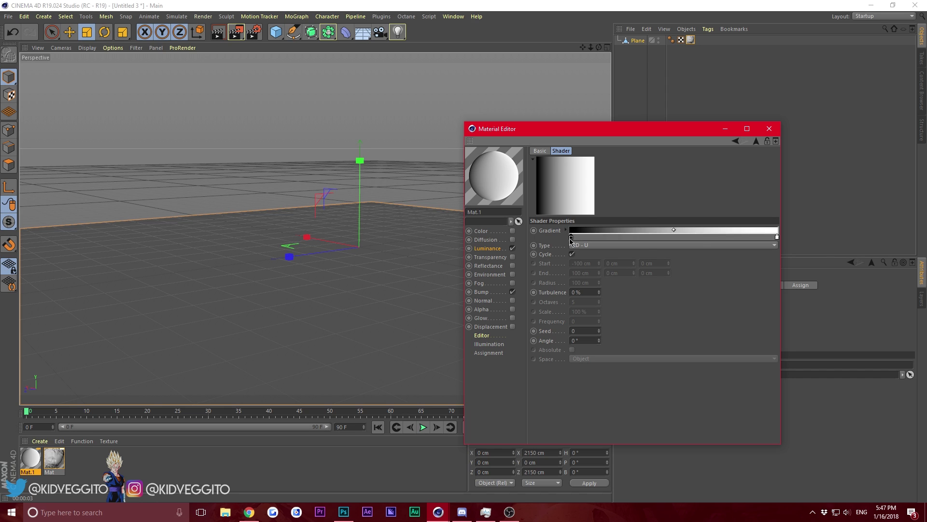
left_click_drag(549, 248, 664, 252)
left_click_drag(581, 258, 649, 256)
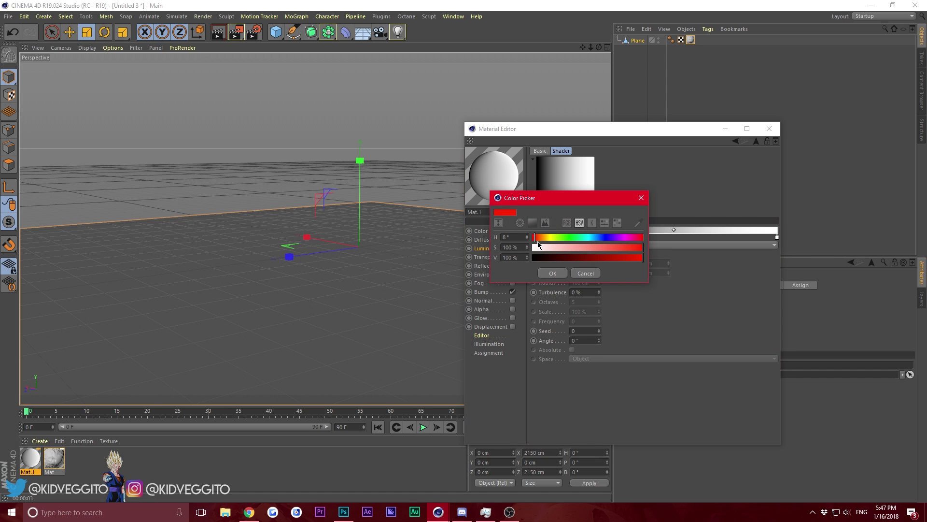
left_click(558, 274)
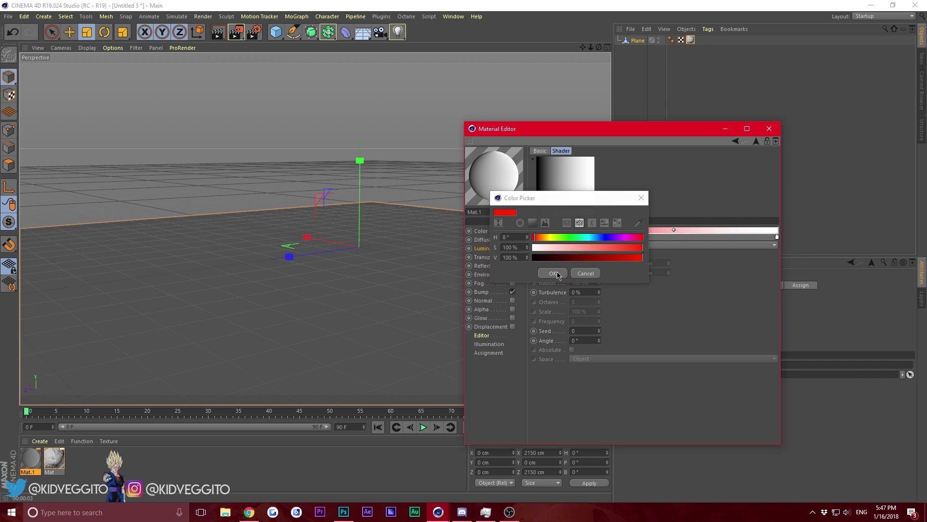
double_click(776, 237)
left_click_drag(744, 240, 848, 247)
left_click(758, 272)
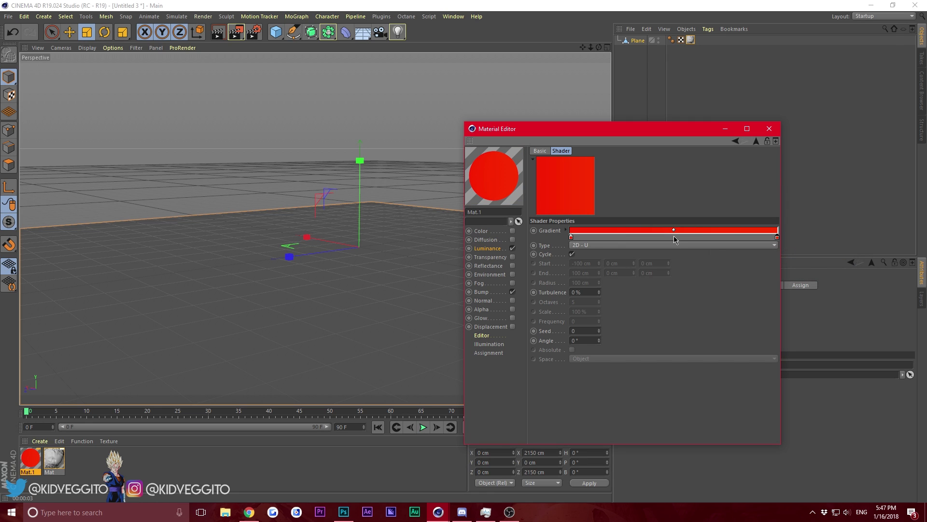
- Add a yellow knot in the middle of the gradient and set its turbulence to 40%
double_click(673, 237)
mouse_move(662, 235)
left_mouse_down()
mouse_move(643, 237)
mouse_move(655, 239)
left_mouse_up()
left_click(657, 271)
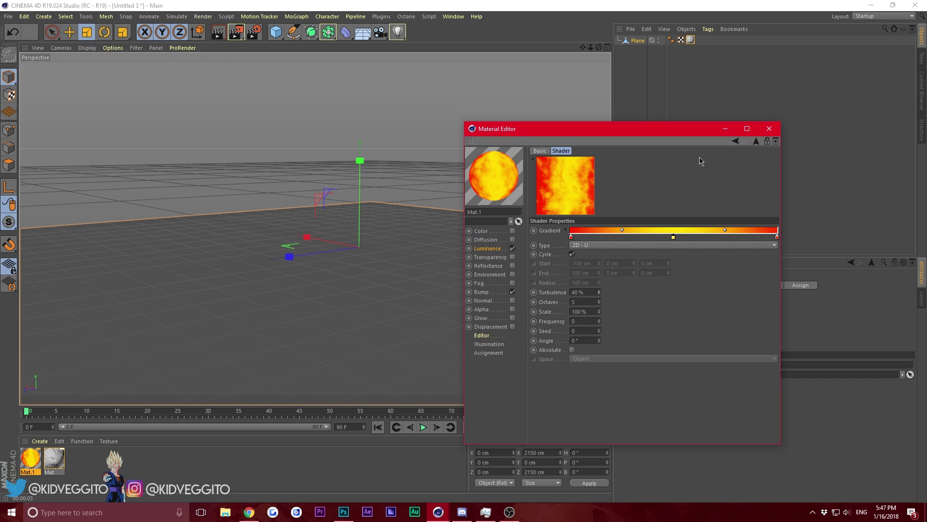
- Set the blend mode of the Gradient layer in the lava material's Luminance shader to Overlay and close the Material Editor
left_click(756, 141)
left_click(585, 252)
left_click(587, 251)
left_click(587, 252)
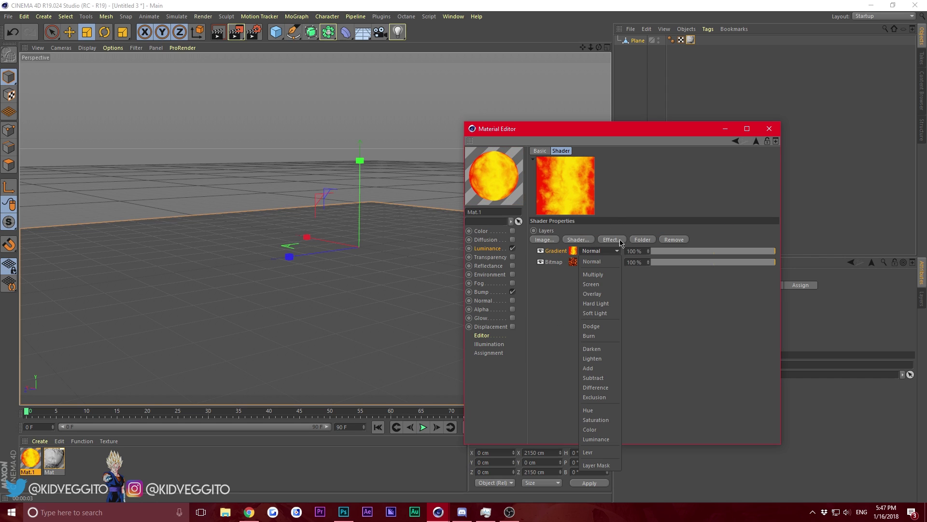
left_click(598, 294)
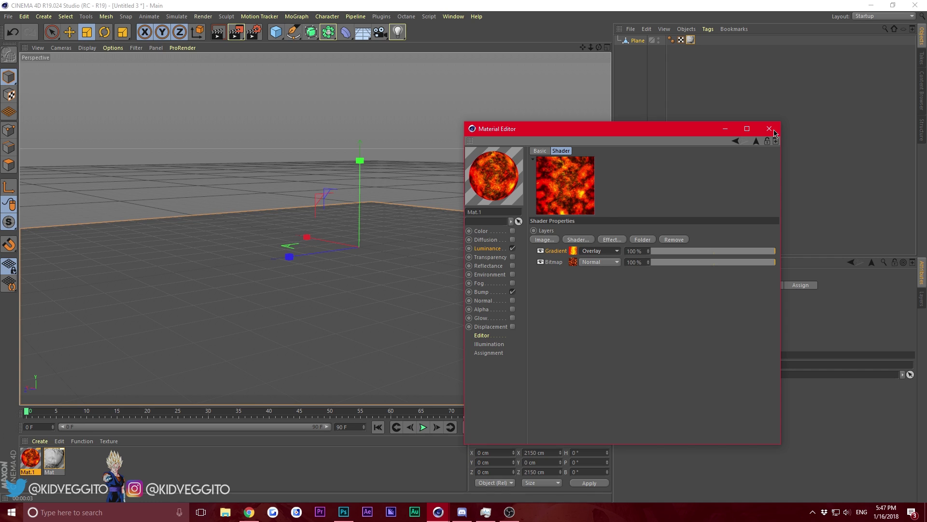
left_click(771, 130)
- Duplicate the terrain plane with the lava material Mat.1 replacing the rock material on the copy, and test-render the view
left_click_drag(276, 34, 721, 95)
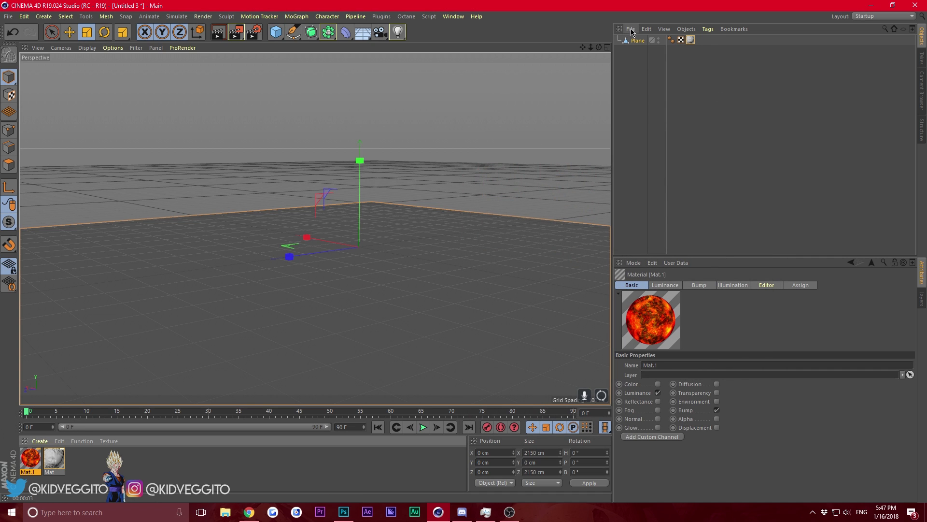
left_click_drag(639, 40, 633, 38)
left_click_drag(783, 103, 695, 40)
left_click(693, 149)
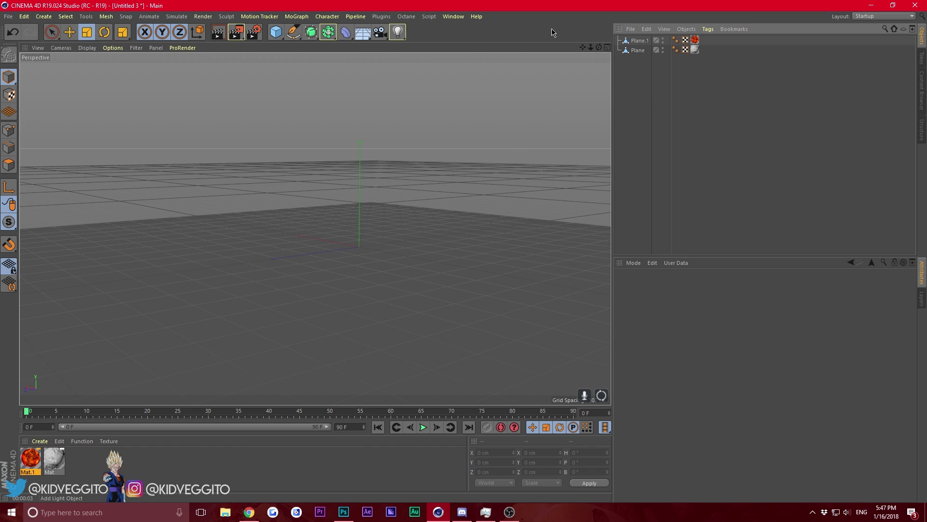
left_click(217, 33)
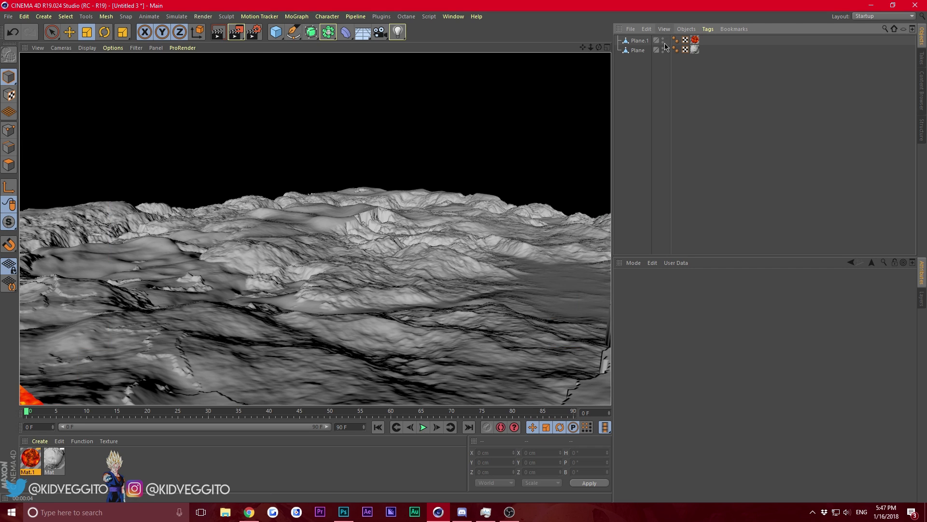
- Raise the lava plane to a height of about 2.75 cm and test-render how it fills the terrain's low areas
left_click(639, 41)
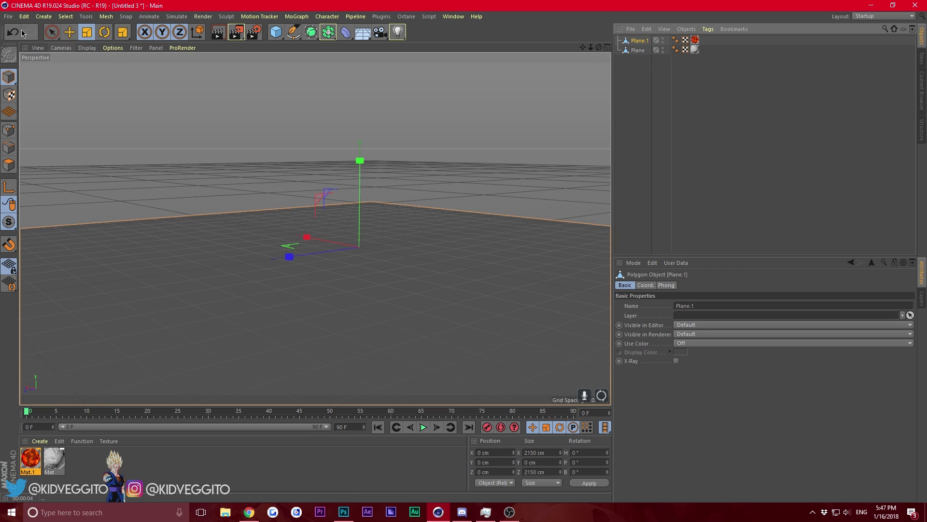
left_click(69, 31)
mouse_move(359, 174)
left_mouse_down()
mouse_move(369, 167)
mouse_move(359, 173)
left_mouse_up()
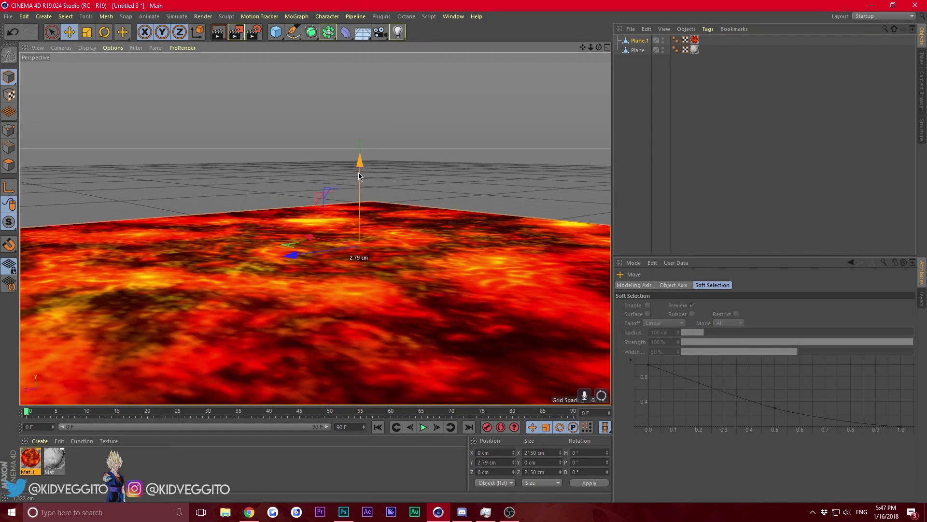
left_click(218, 34)
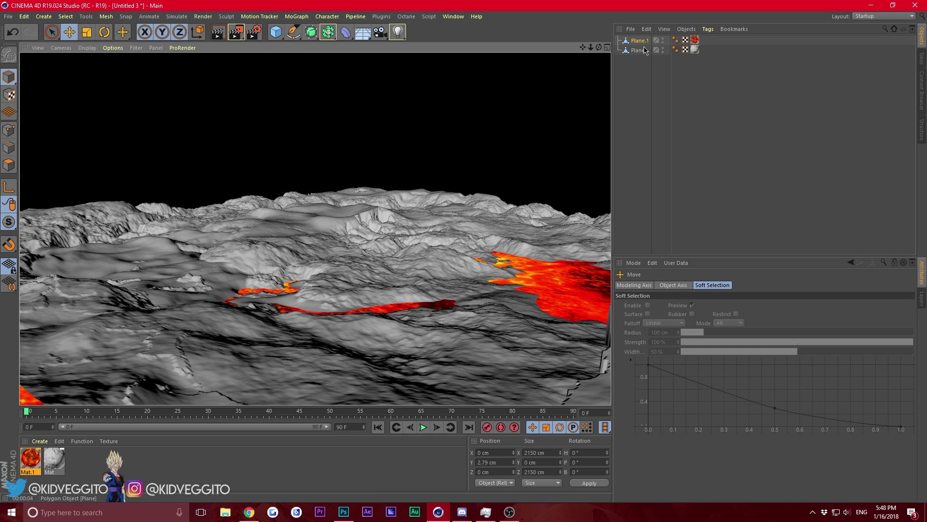
left_click(492, 119)
left_click_drag(361, 178, 360, 178)
left_click(218, 33)
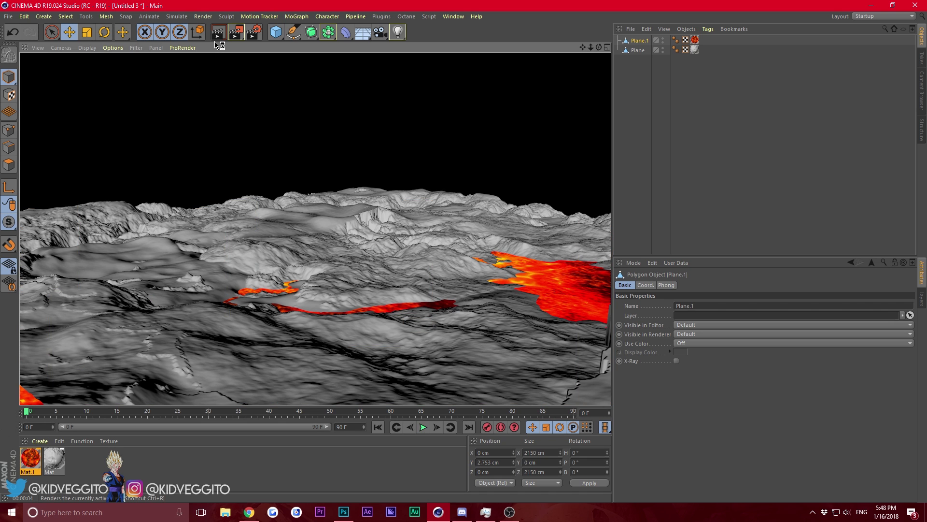
- Render the whole terrain from a higher, more distant viewpoint to examine the lava distribution
left_click_drag(598, 47, 575, 85)
left_click_drag(590, 47, 598, 9)
left_click(216, 33)
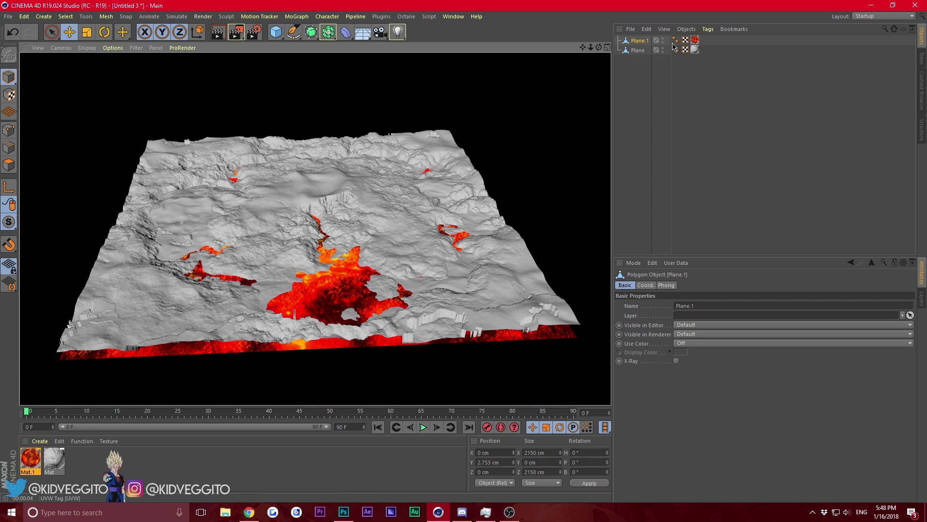
- Hide the Lighten Noise layer in the Displacement shader of the terrain material Mat and test-render the terrain
left_click(636, 52)
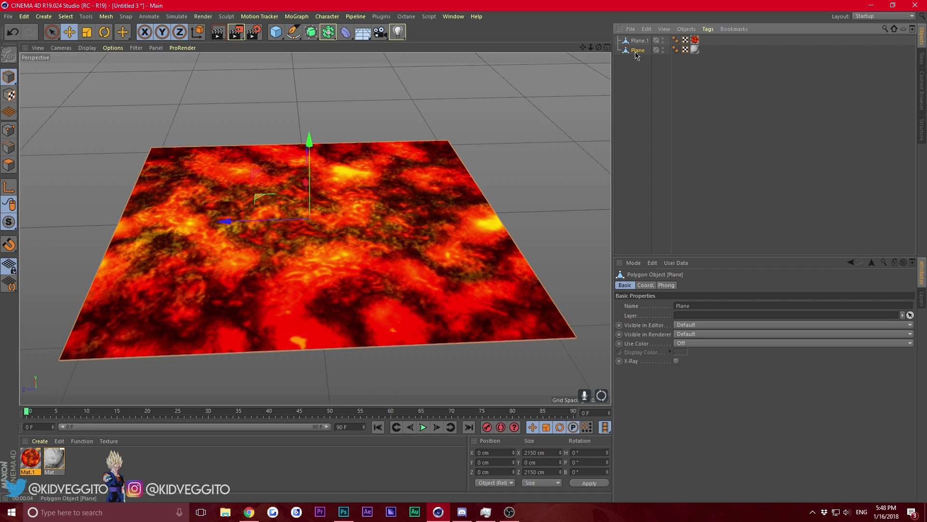
double_click(54, 463)
left_click_drag(256, 72, 543, 116)
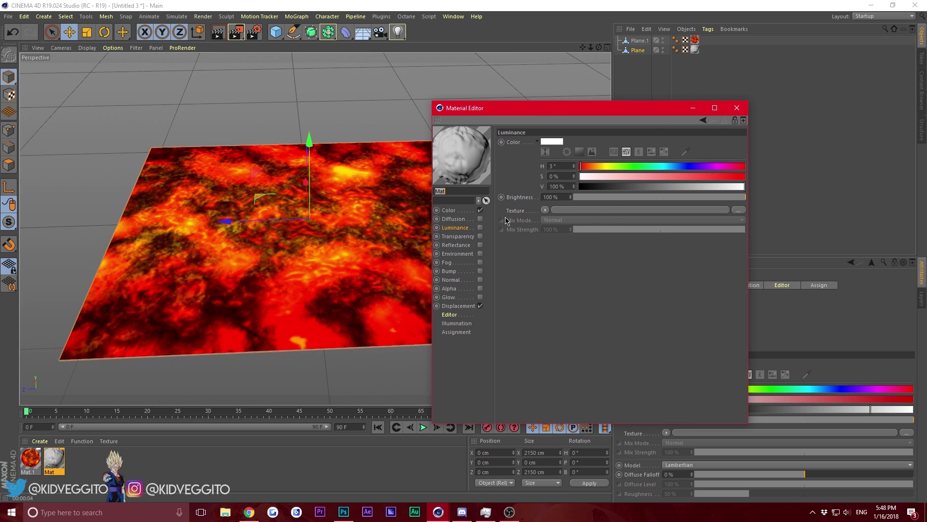
left_click(458, 306)
left_click(582, 173)
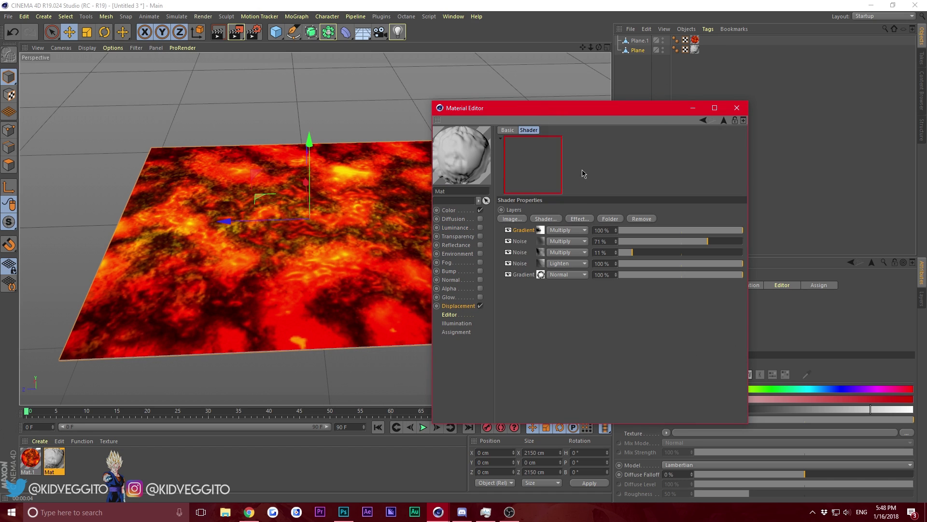
left_click(508, 263)
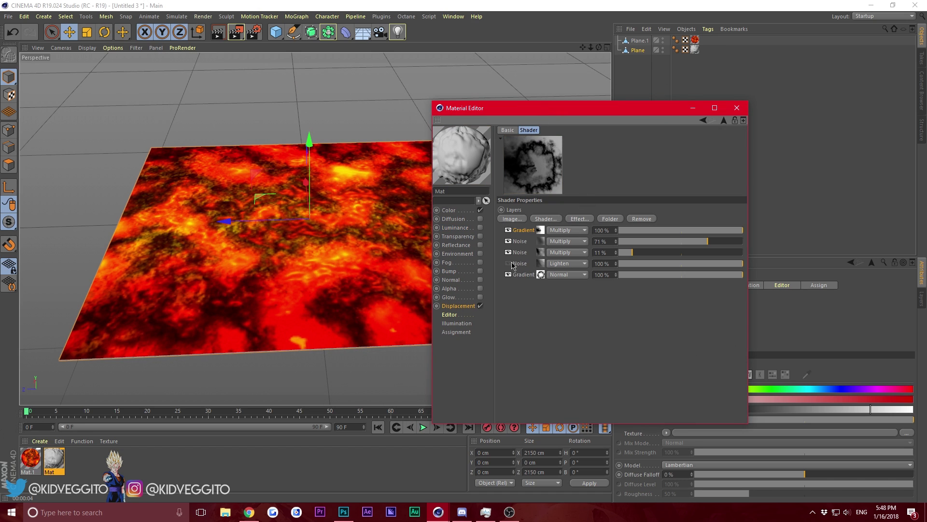
left_click(221, 36)
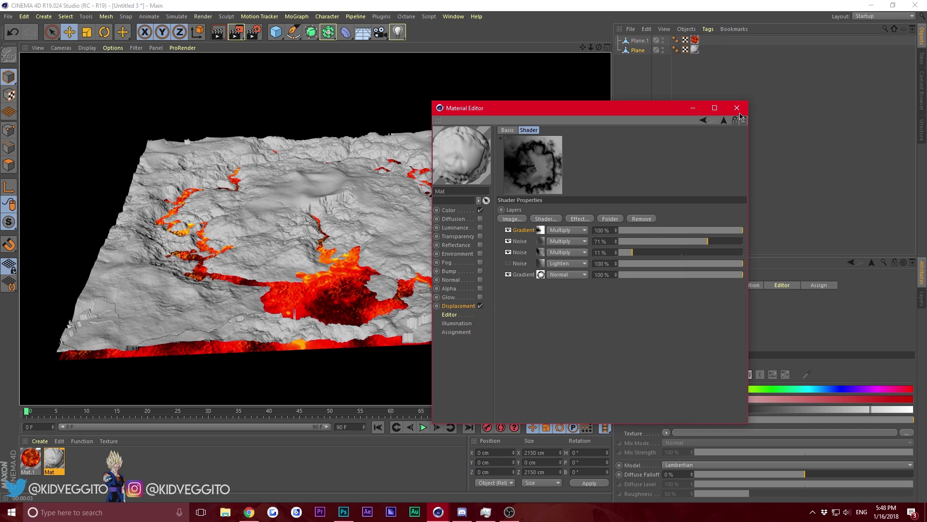
left_click(736, 108)
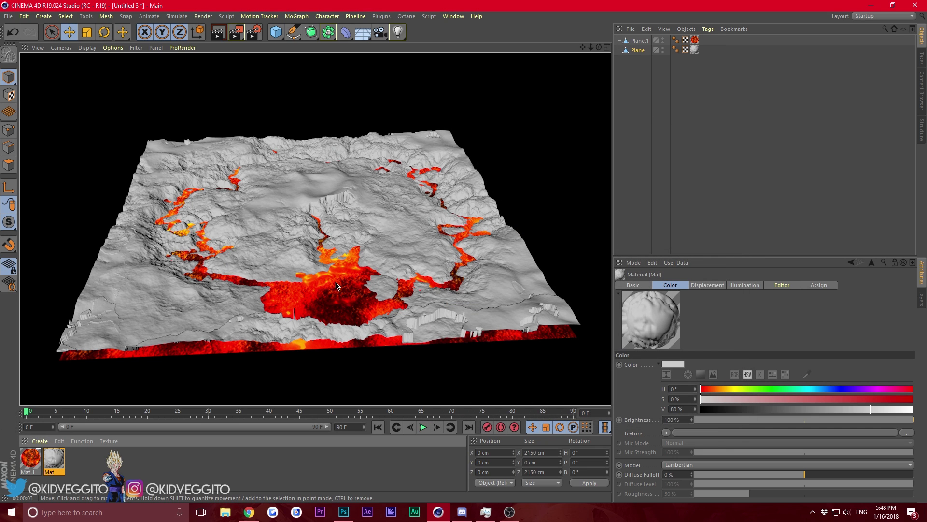
- Set the projection of the lava plane's texture tag to Cubic and test-render the view
left_click(694, 40)
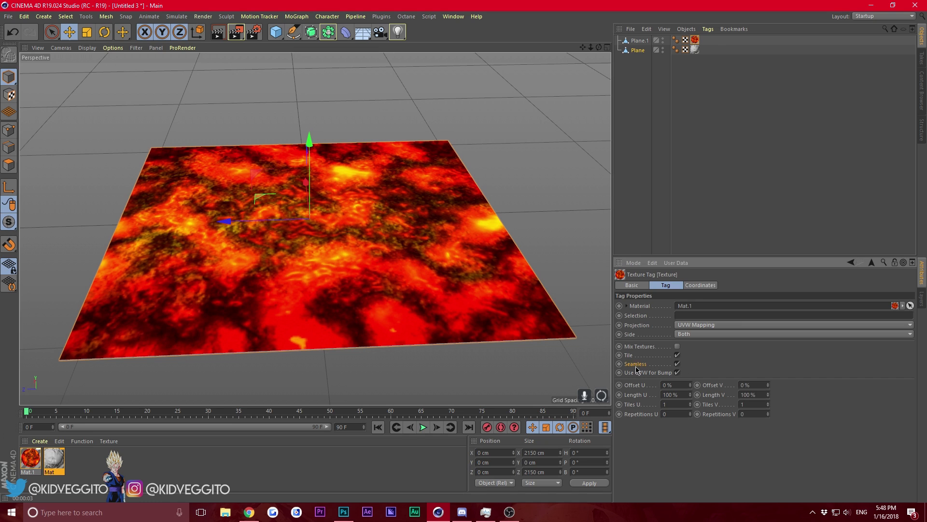
left_click(716, 325)
left_click(692, 365)
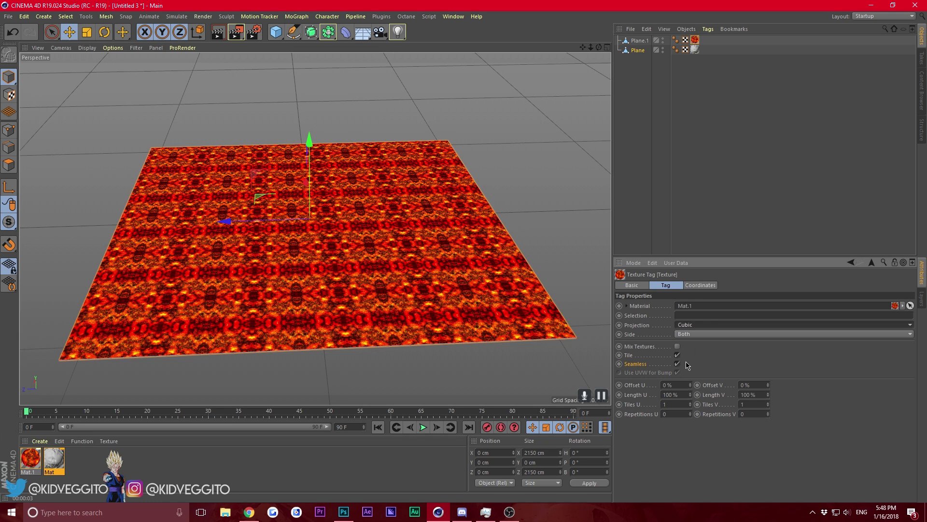
left_click(217, 36)
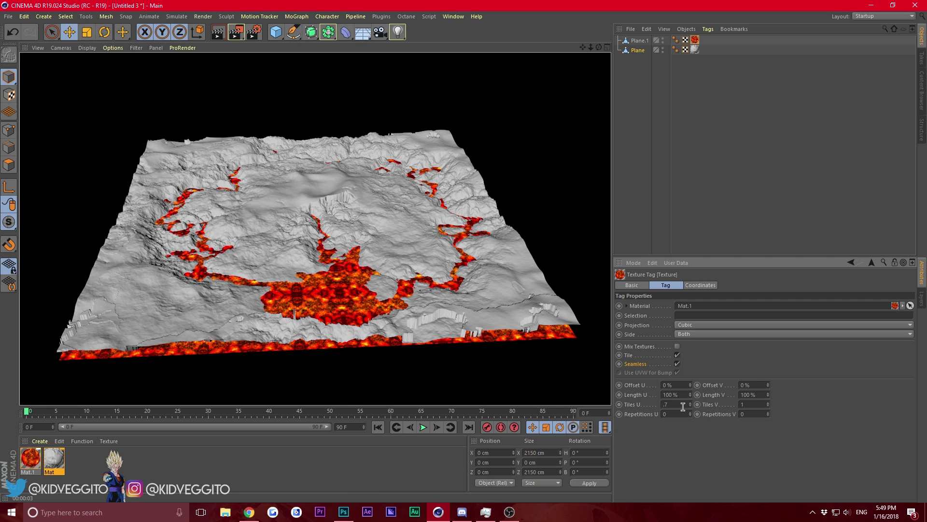
- Set both Tiles U and Tiles V of the lava texture tag to 0.4 and test-render the view
key("Return")
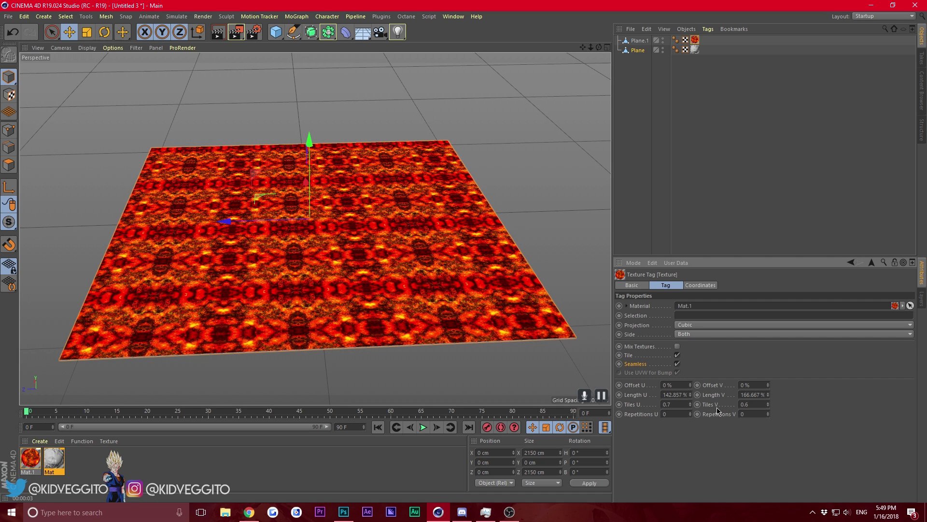
scroll(673, 405, "down", 3)
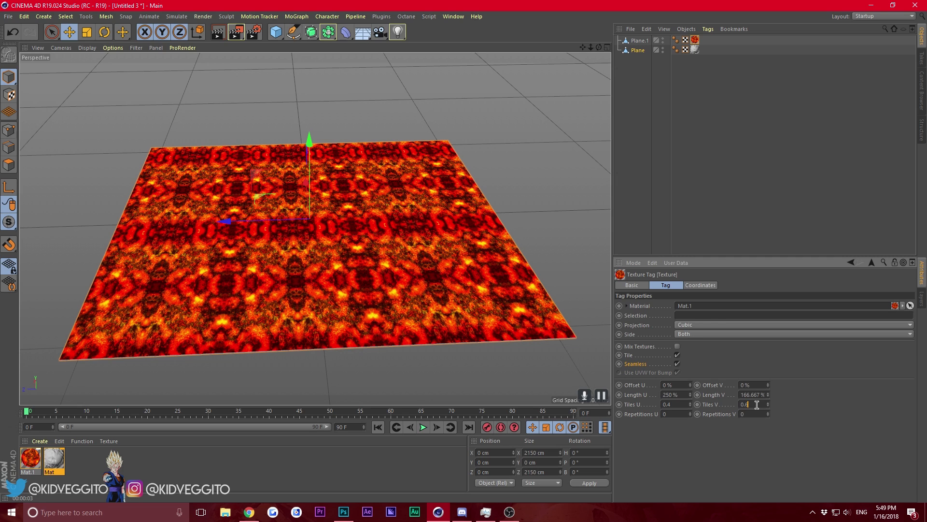
scroll(756, 404, "down", 2)
left_click(216, 38)
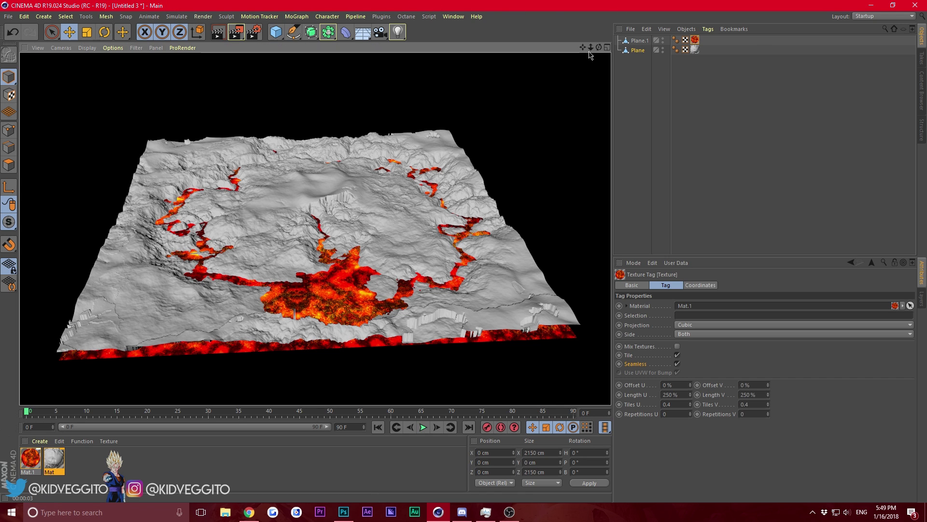
- Add the Global Illumination effect to the render settings with the Exterior - Preview preset
left_click_drag(599, 46, 270, 43)
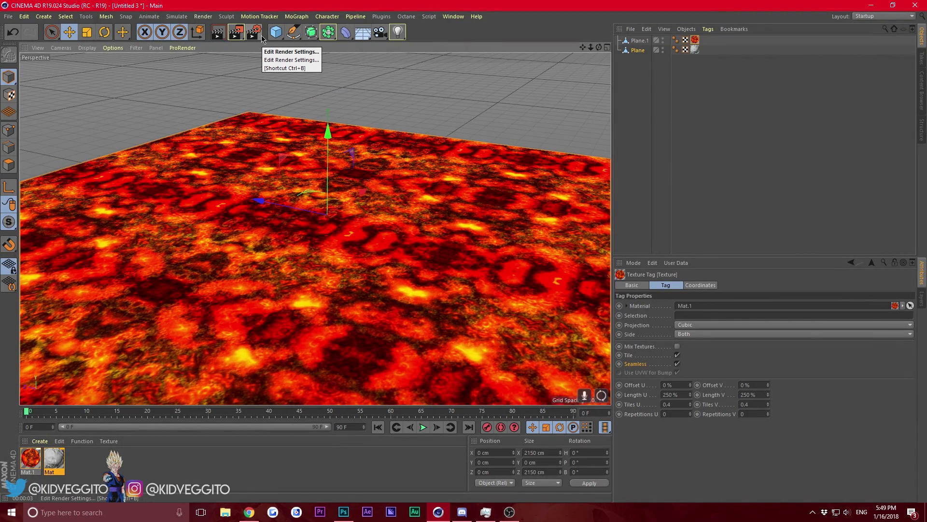
left_click(259, 35)
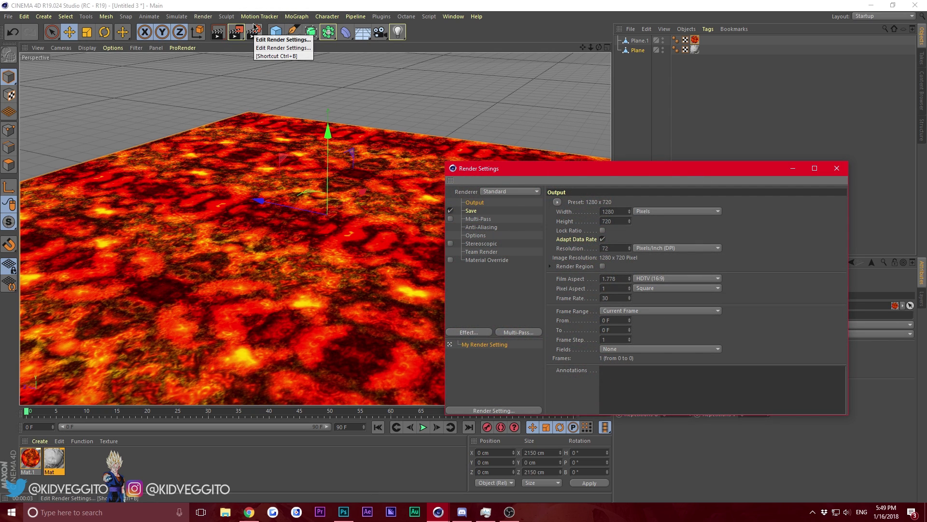
left_click(483, 333)
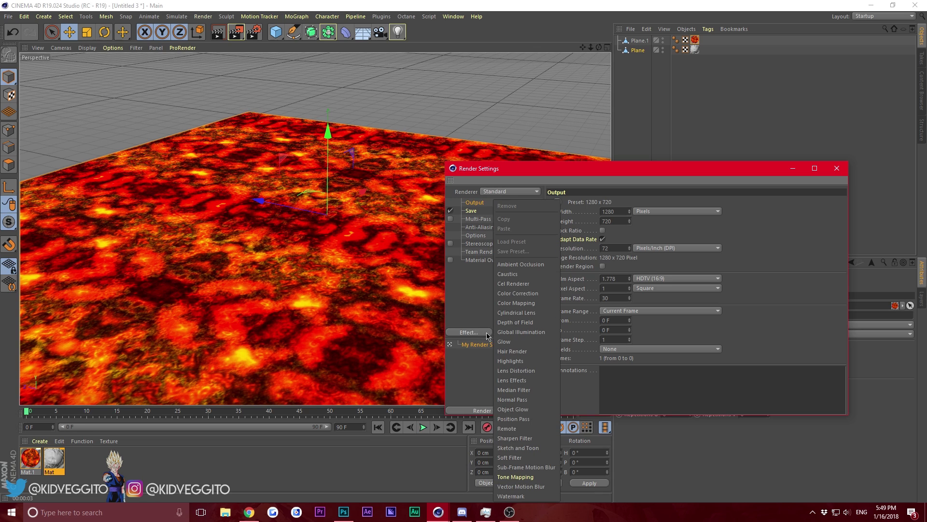
left_click(521, 332)
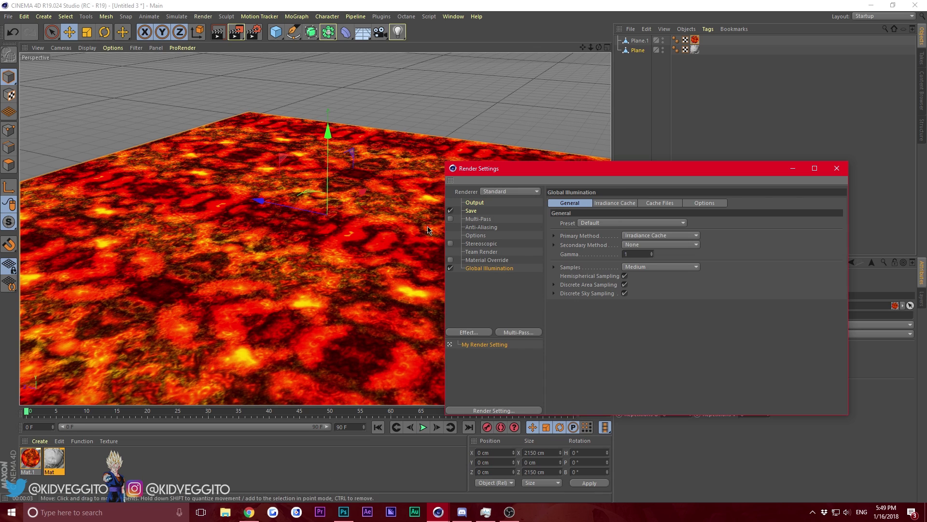
left_click(586, 223)
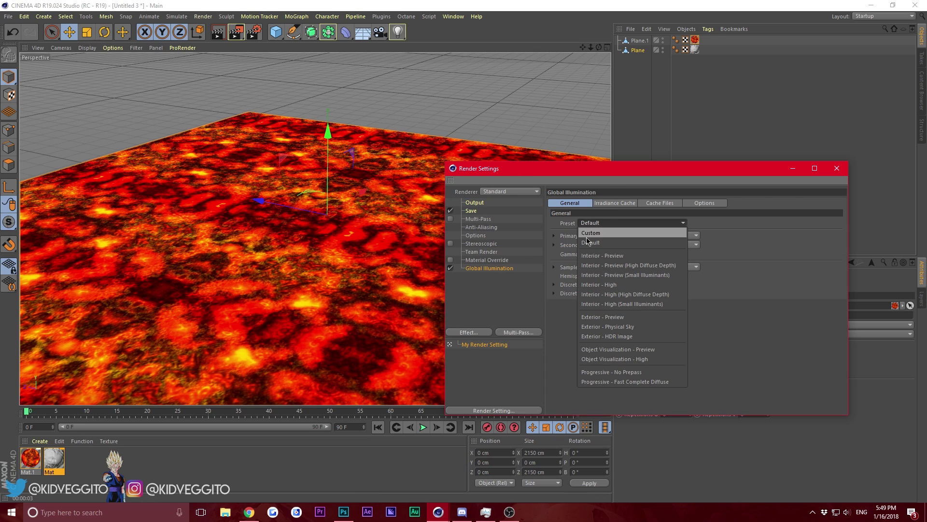
left_click(603, 317)
left_click(836, 169)
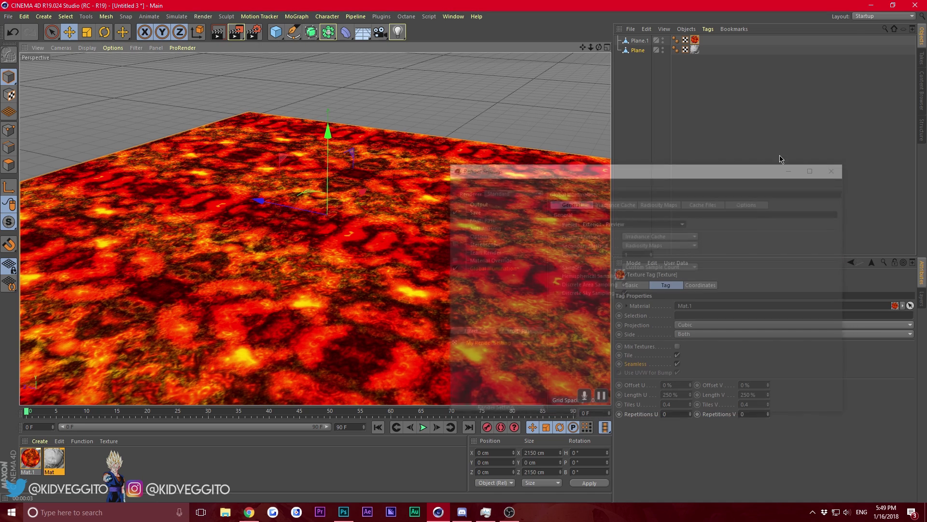
- Render the scene from several low camera angles to examine how the lava lights the terrain
mouse_move(599, 47)
left_mouse_down()
mouse_move(578, 18)
mouse_move(587, 57)
left_mouse_up()
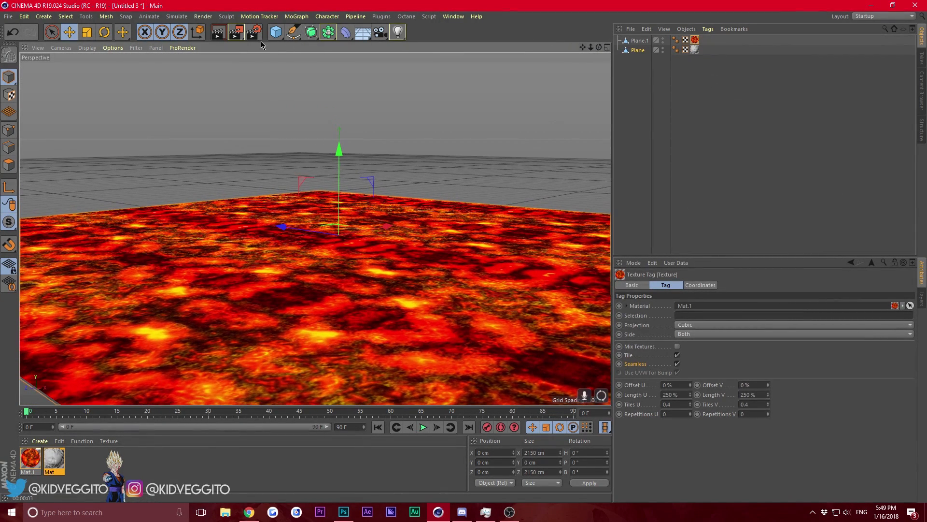
left_click(217, 33)
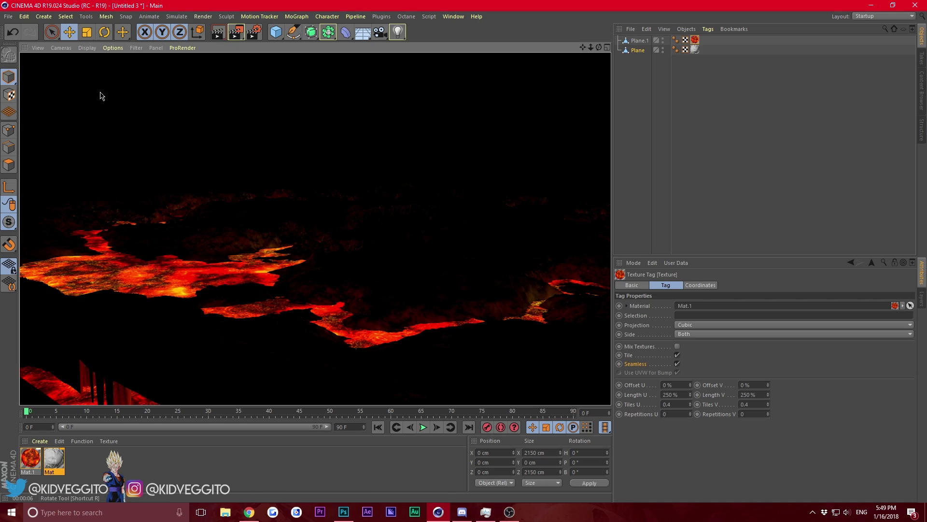
mouse_move(599, 47)
left_mouse_down()
mouse_move(562, 66)
mouse_move(606, 47)
mouse_move(598, 42)
mouse_move(585, 49)
mouse_move(595, 63)
mouse_move(594, 45)
left_mouse_up()
mouse_move(582, 47)
left_mouse_down()
mouse_move(602, 60)
mouse_move(600, 43)
mouse_move(583, 48)
mouse_move(585, 78)
mouse_move(597, 47)
mouse_move(578, 50)
left_mouse_up()
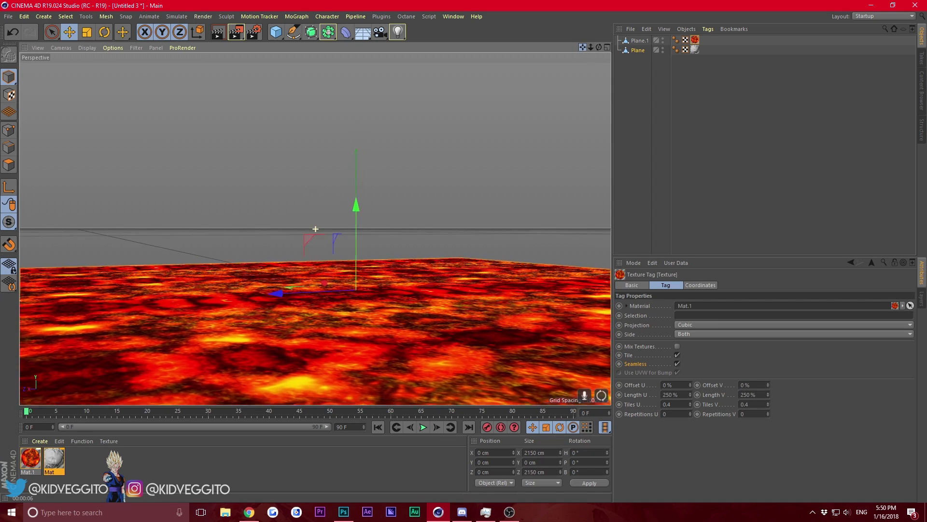
left_click_drag(316, 229, 301, 212)
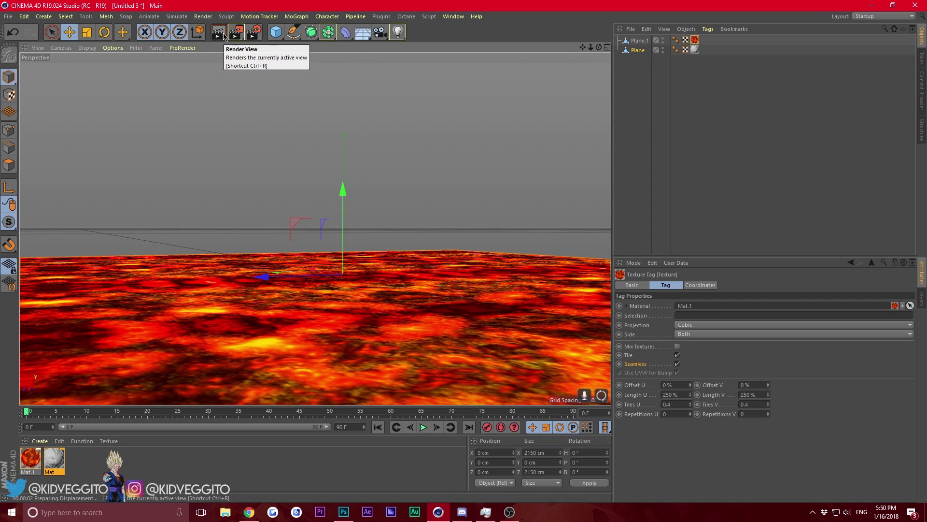
left_click(224, 37)
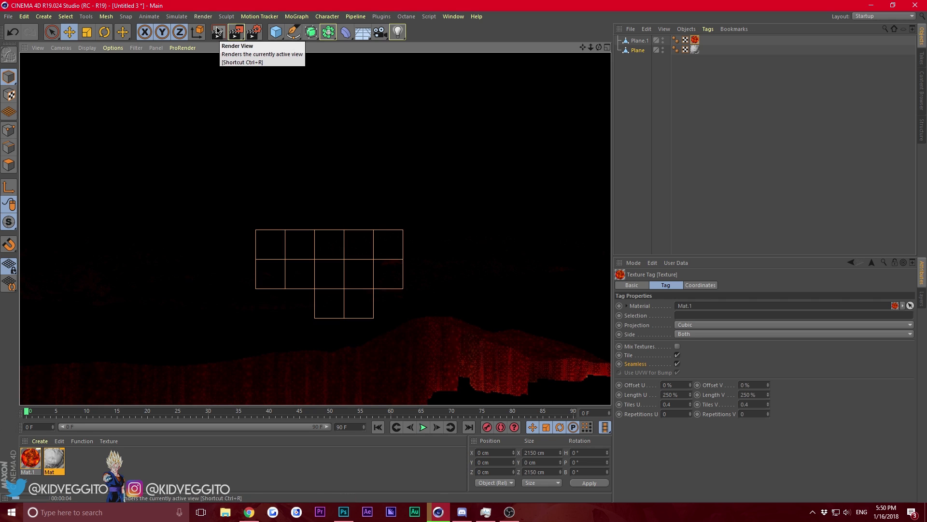
left_click(588, 48)
mouse_move(588, 49)
left_mouse_down()
mouse_move(580, 48)
mouse_move(592, 47)
left_mouse_up()
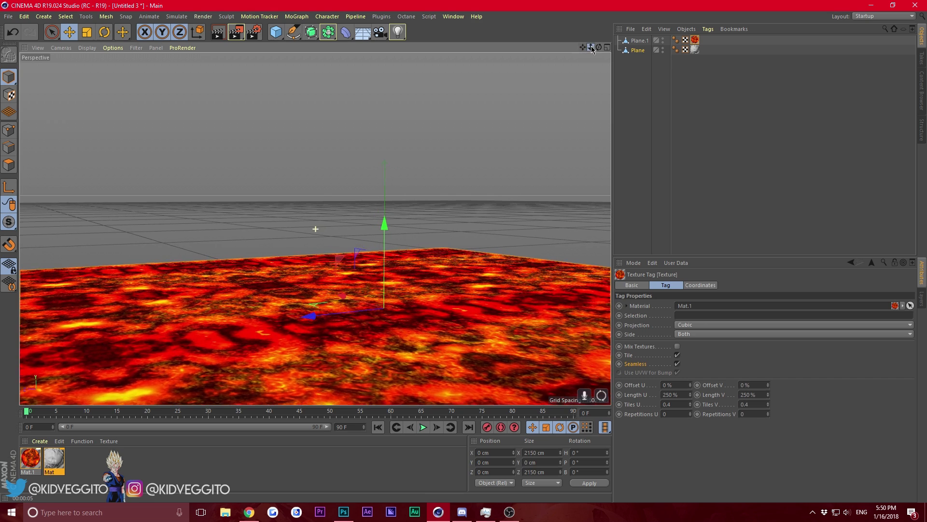
left_click(218, 34)
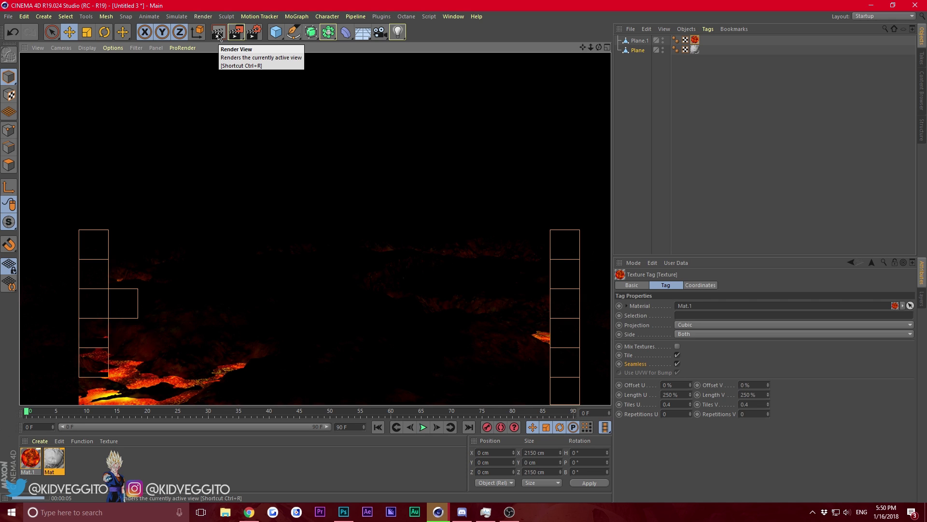
- Frame and test-render a low view across the lava, add a camera at that view, and give it a Protection tag
left_click_drag(599, 48, 623, 38)
left_click(225, 30)
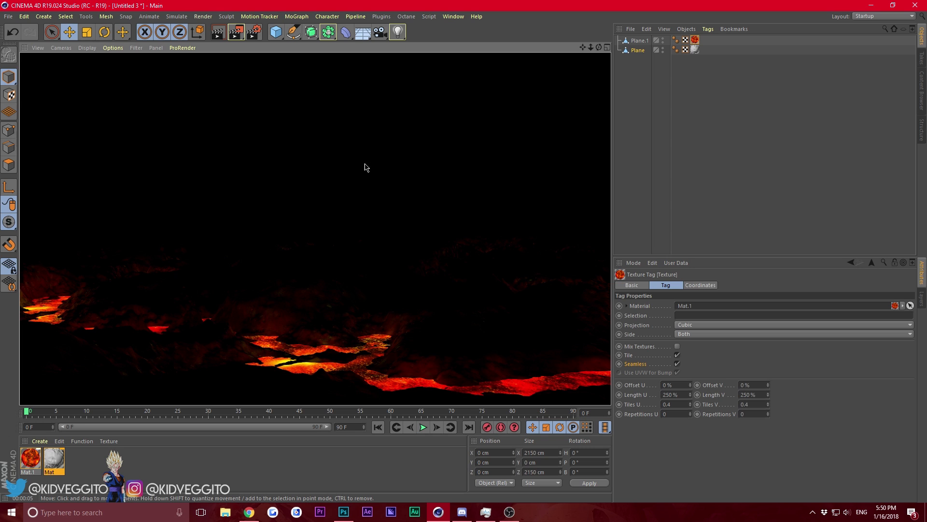
left_click(159, 54)
left_click(43, 16)
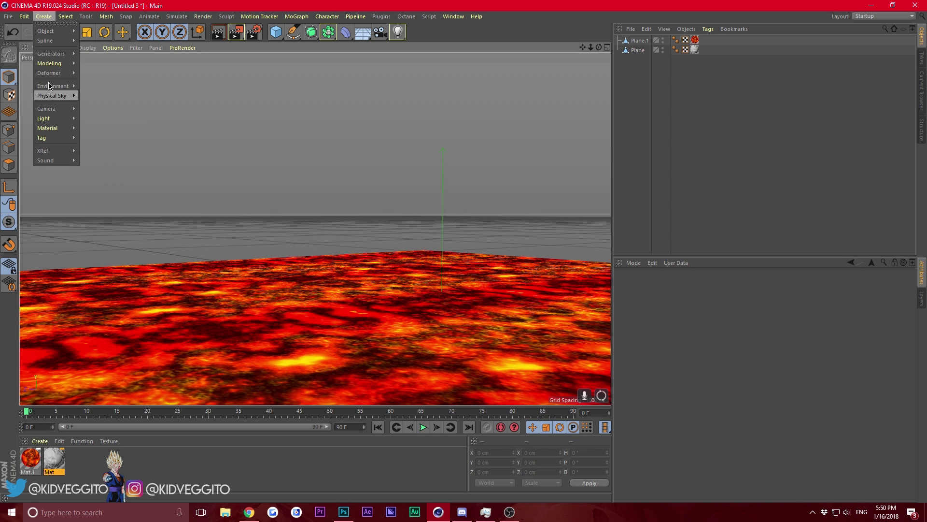
mouse_move(48, 108)
left_click(93, 109)
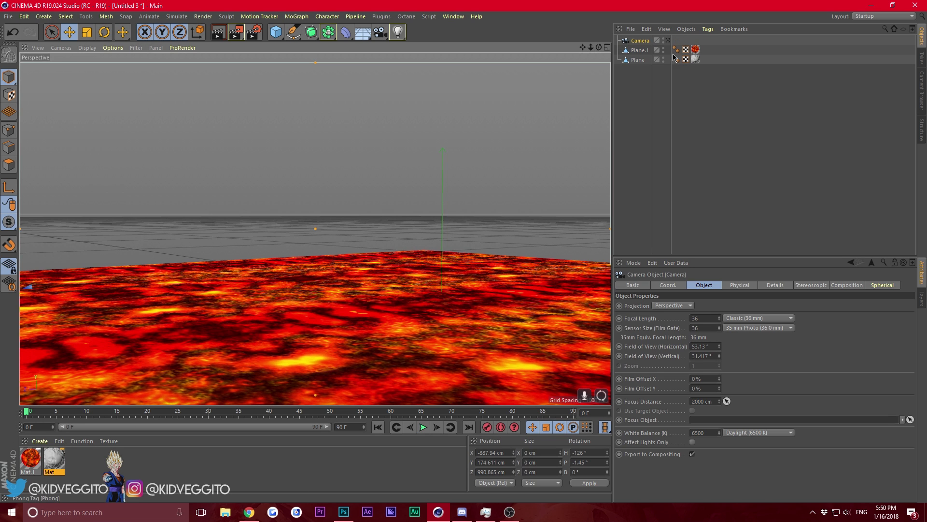
right_click(675, 46)
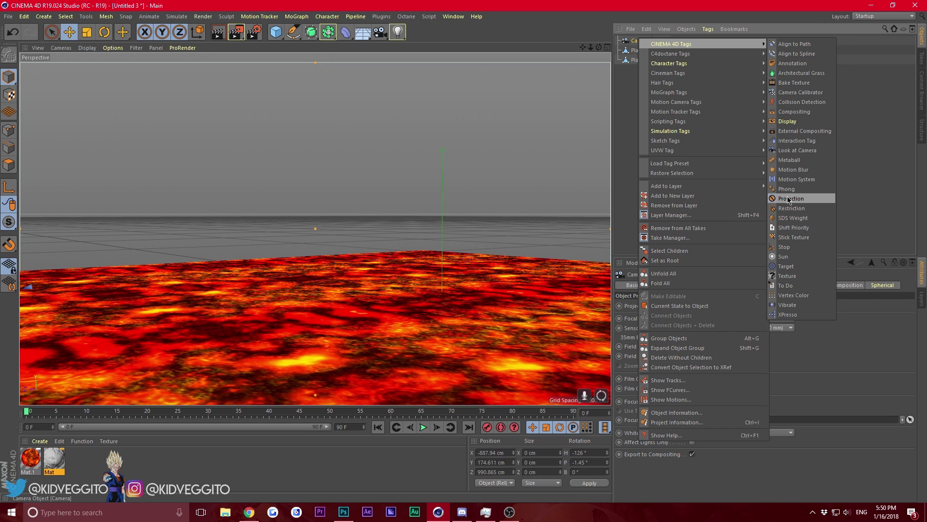
left_click(790, 198)
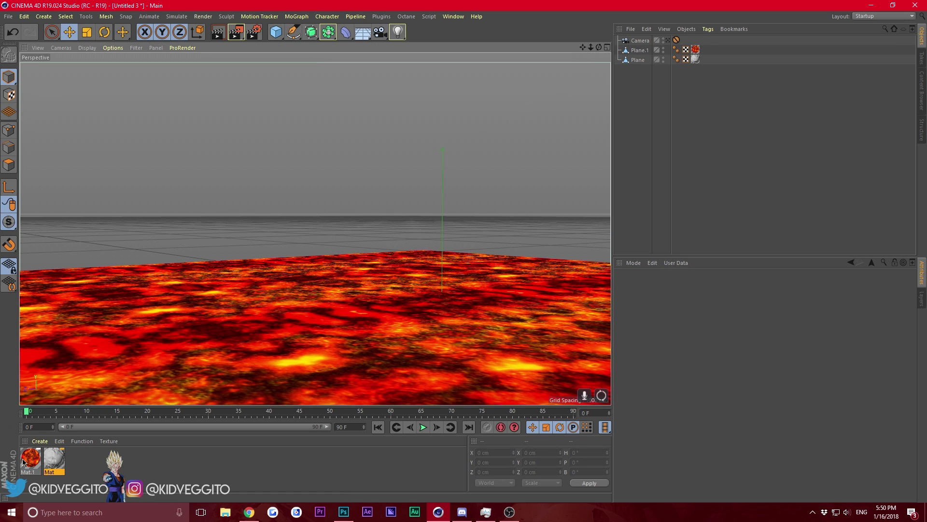
- Darken the terrain material's colour to 12% value and test-render the view
double_click(57, 458)
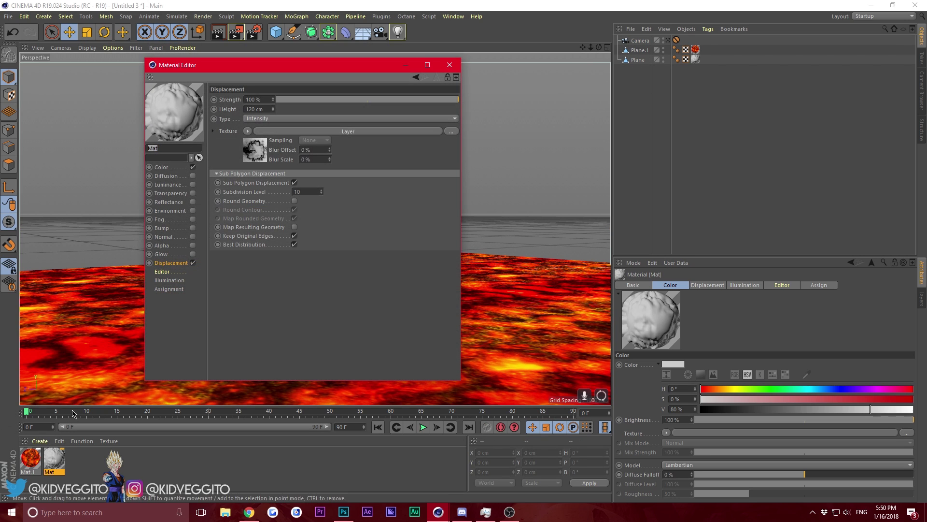
left_click(182, 168)
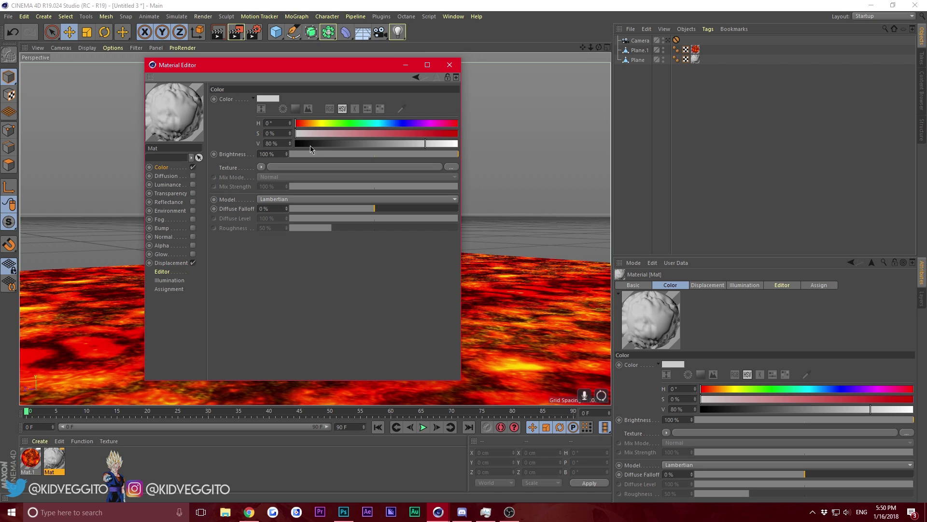
left_click_drag(310, 146, 314, 144)
left_click_drag(234, 66, 605, 142)
left_click(218, 34)
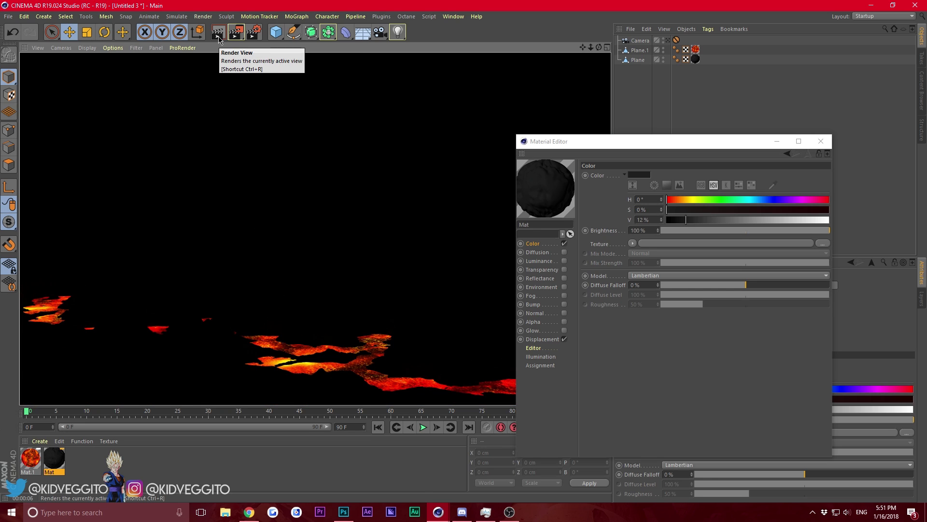
left_click(821, 141)
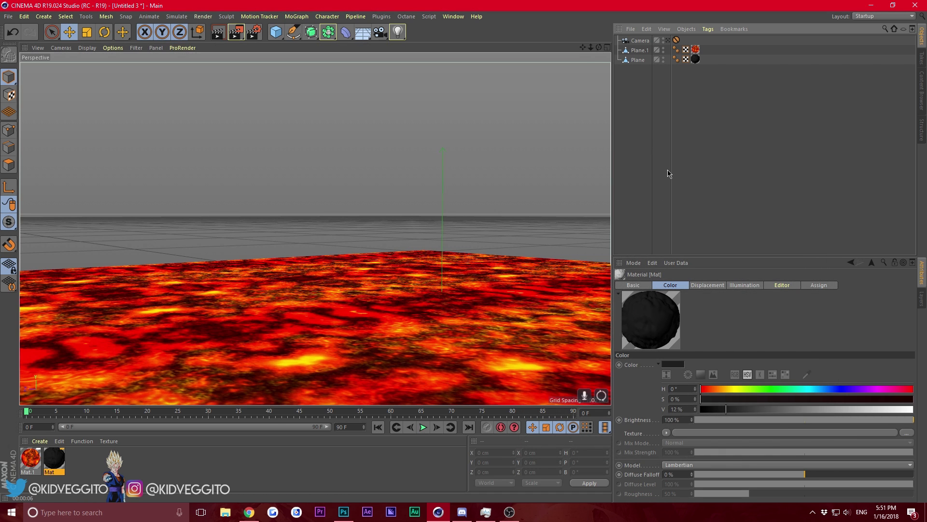
- Add an omni light and move it to about Y 142 cm, Z 609 cm above the lava plane
left_click(398, 31)
left_click(433, 45)
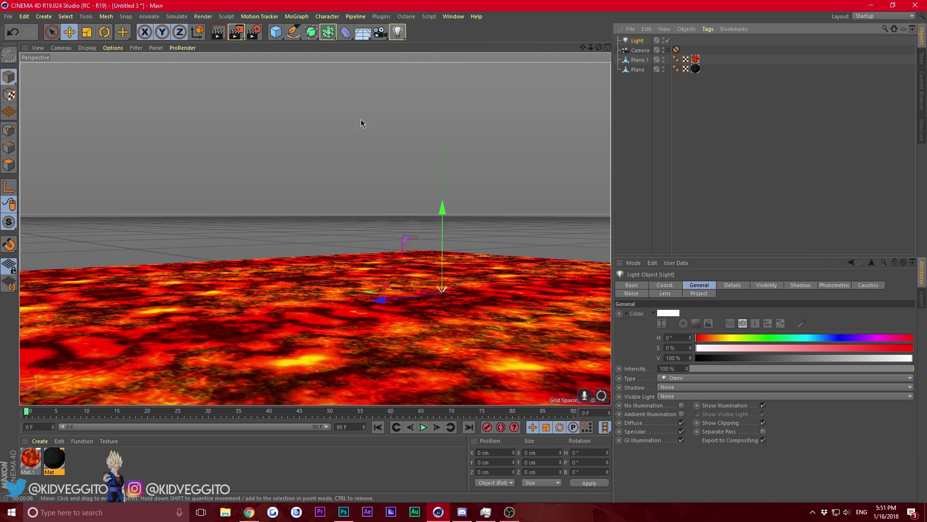
left_click_drag(441, 207, 442, 145)
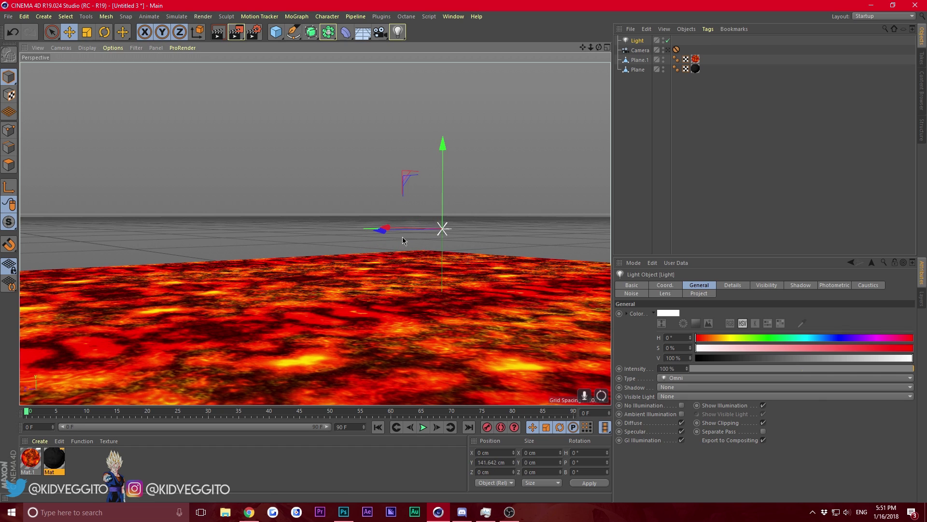
left_click_drag(394, 233, 117, 295)
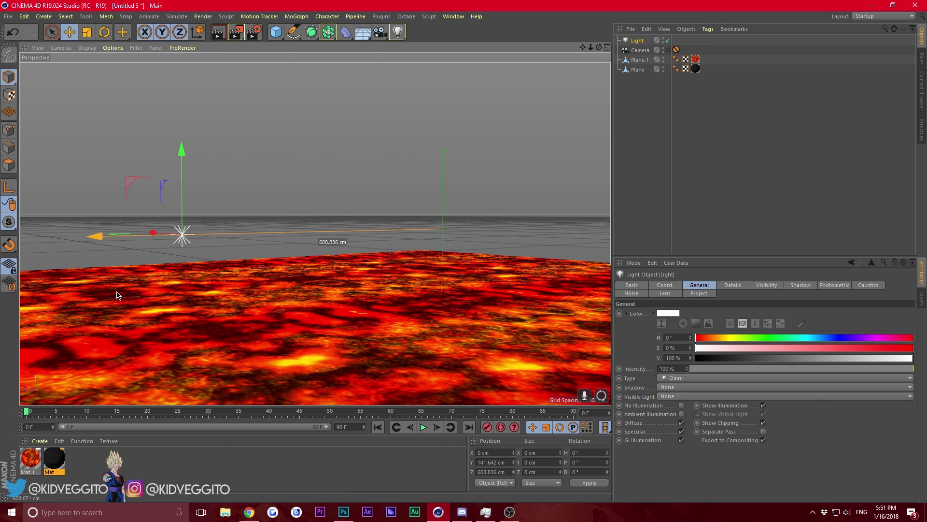
- Set the light's shadow to Shadow Maps (Soft) and its visible light to Volumetric
left_click(676, 387)
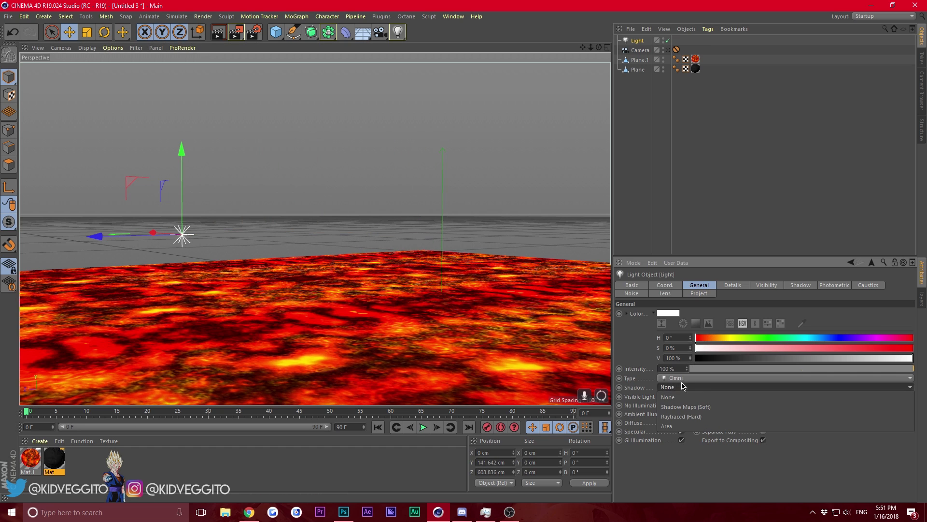
left_click(697, 407)
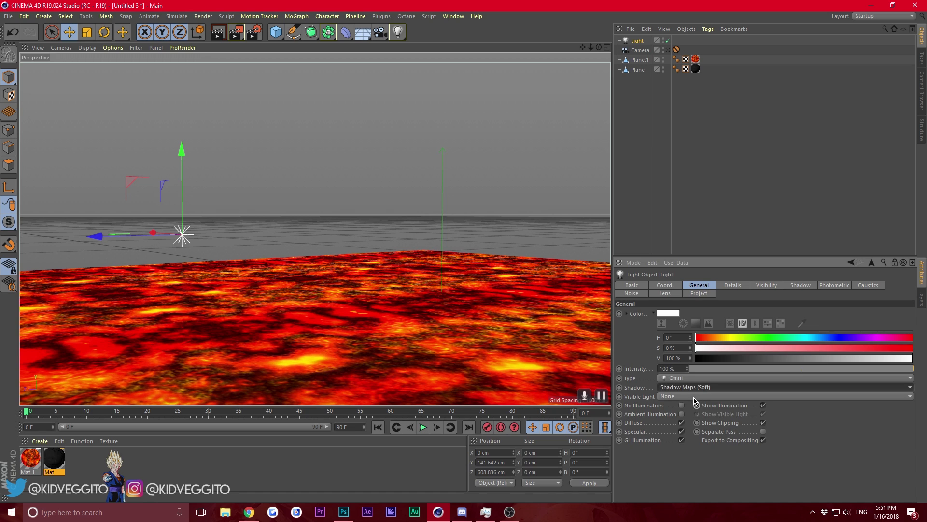
left_click(694, 396)
left_click(678, 426)
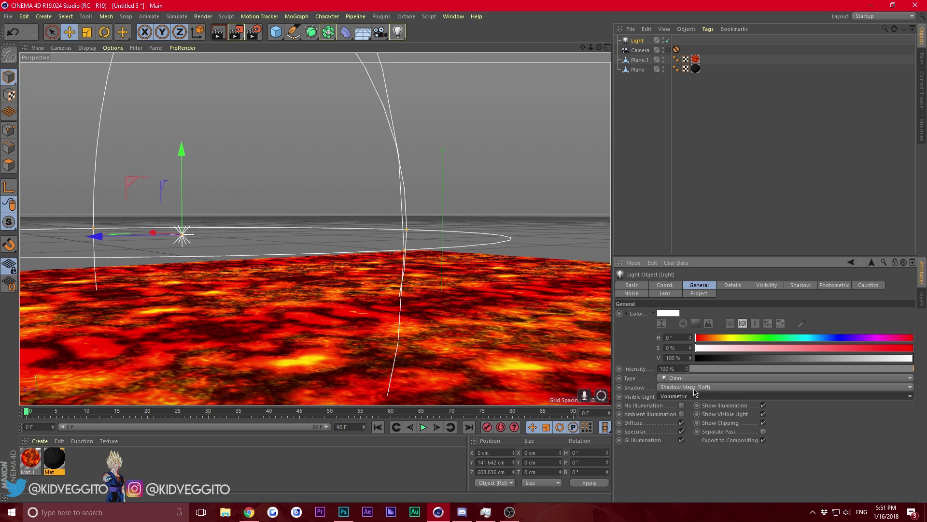
- Set the light's falloff to Inverse Square (Physically Accurate) and shrink its range to a radius of about 133 cm
left_click(726, 289)
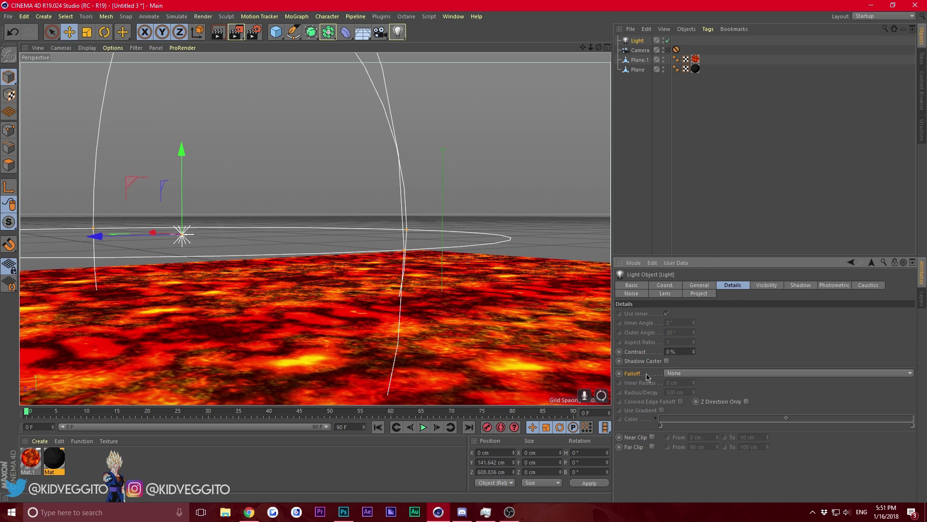
left_click(679, 374)
left_click(686, 392)
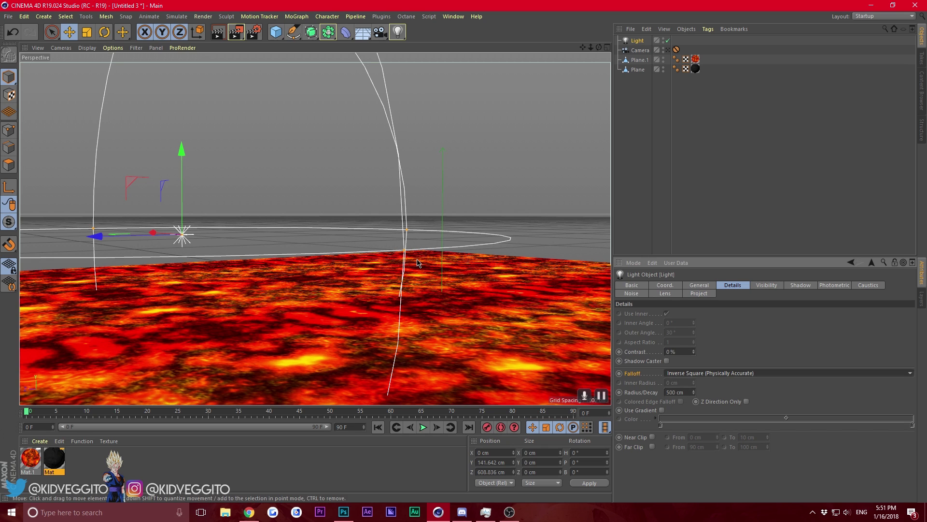
left_click_drag(97, 232, 148, 236)
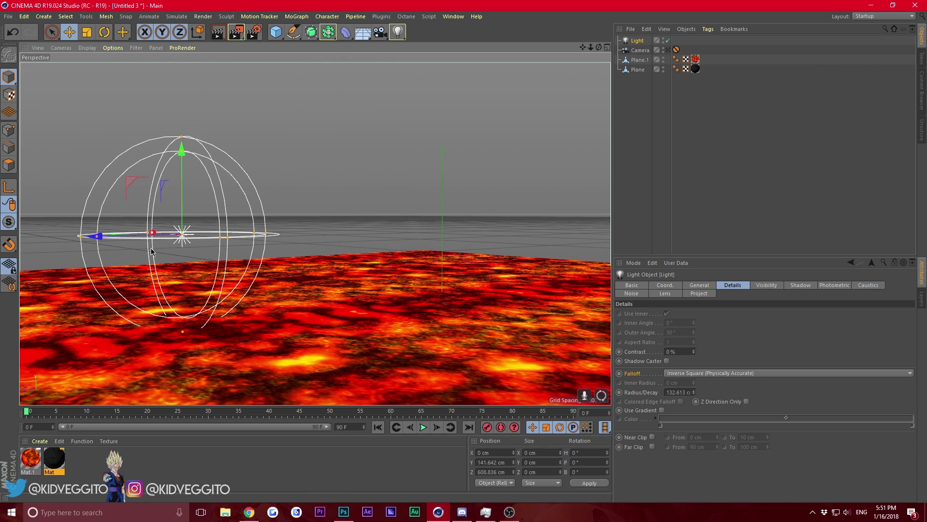
- Give the light Visibility noise of type Wavy Turbulence with -81% brightness and 203% contrast
left_click(625, 293)
left_click(699, 315)
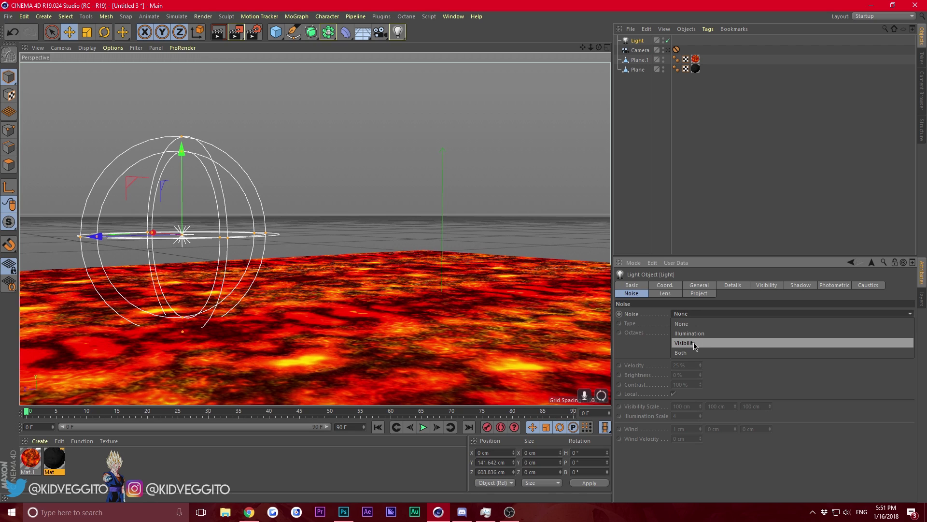
left_click(694, 344)
left_click(697, 323)
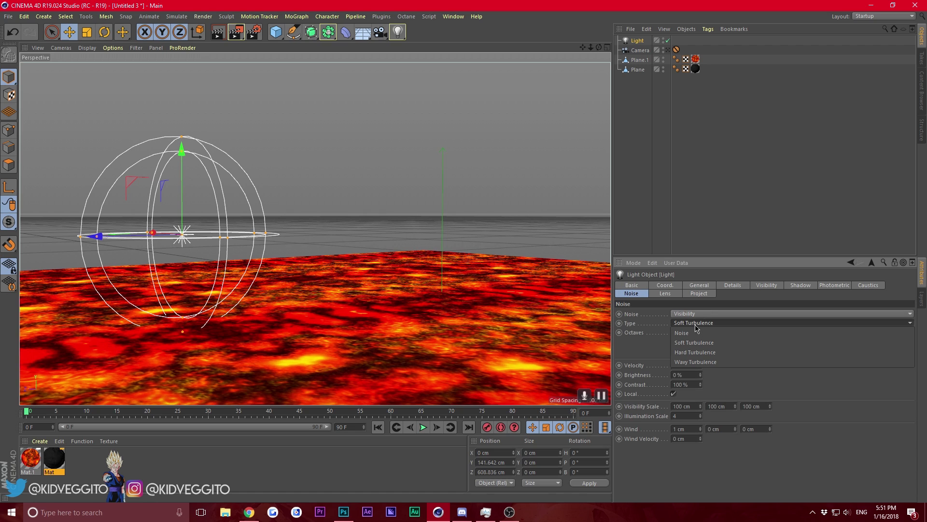
left_click(694, 362)
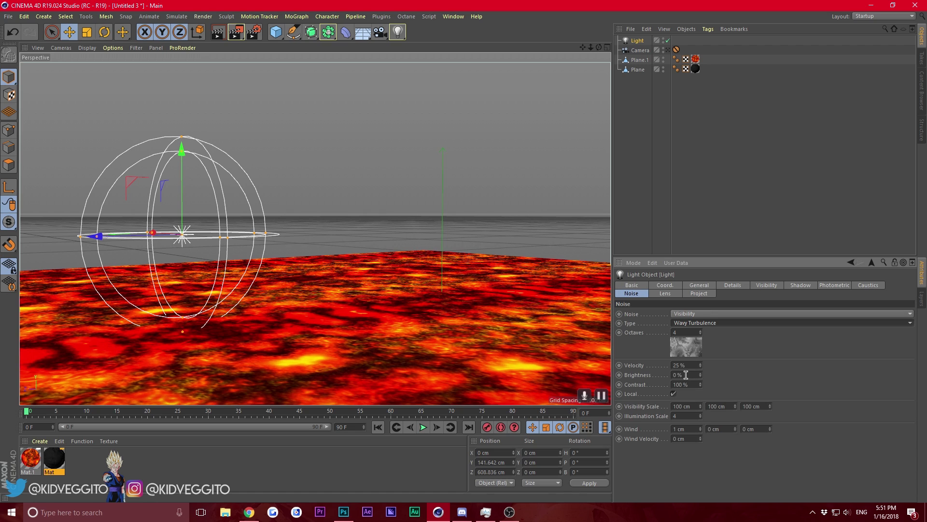
mouse_move(700, 385)
left_mouse_down()
mouse_move(700, 371)
mouse_move(700, 389)
mouse_move(701, 372)
mouse_move(703, 381)
left_mouse_up()
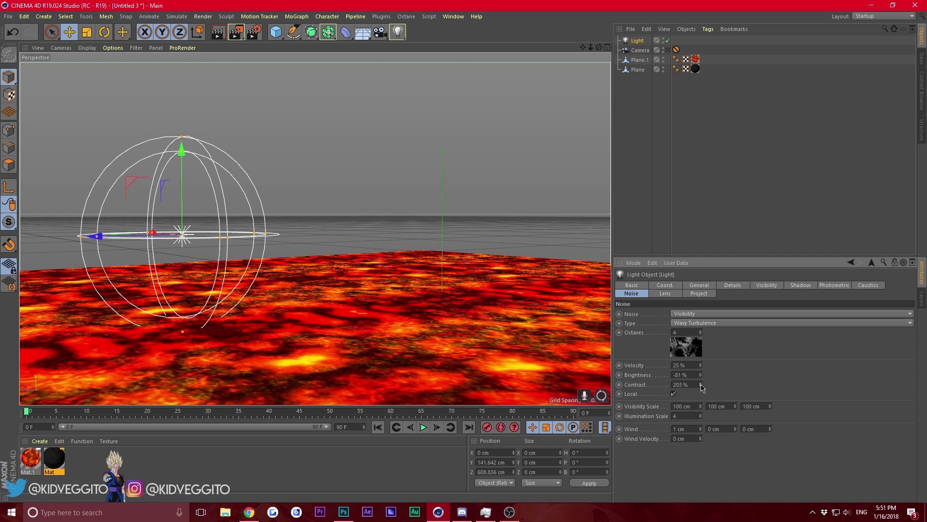
- Enlarge the light's visibility and falloff spheres, rendering a region around it to check the smoke effect
left_click_drag(152, 233, 132, 232)
left_click_drag(238, 35, 264, 45)
left_click_drag(69, 89, 60, 82)
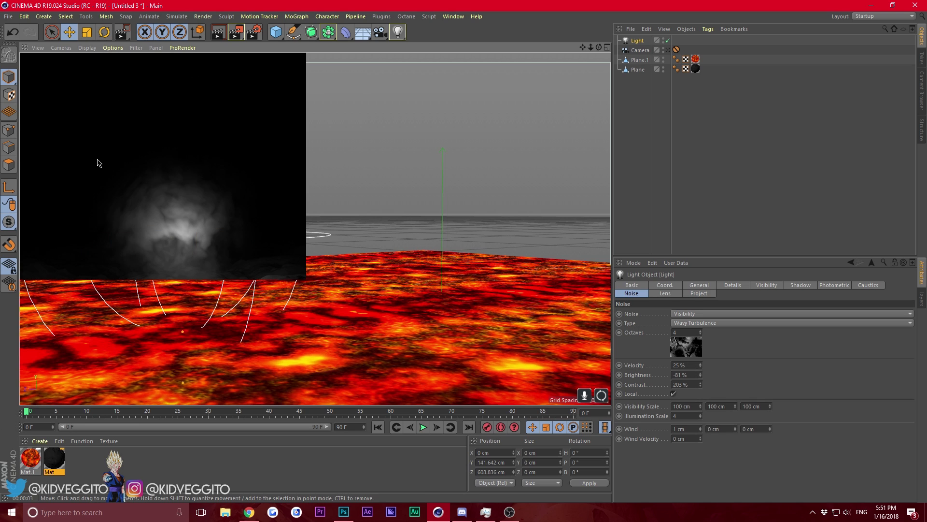
left_click(181, 183)
left_click(184, 139)
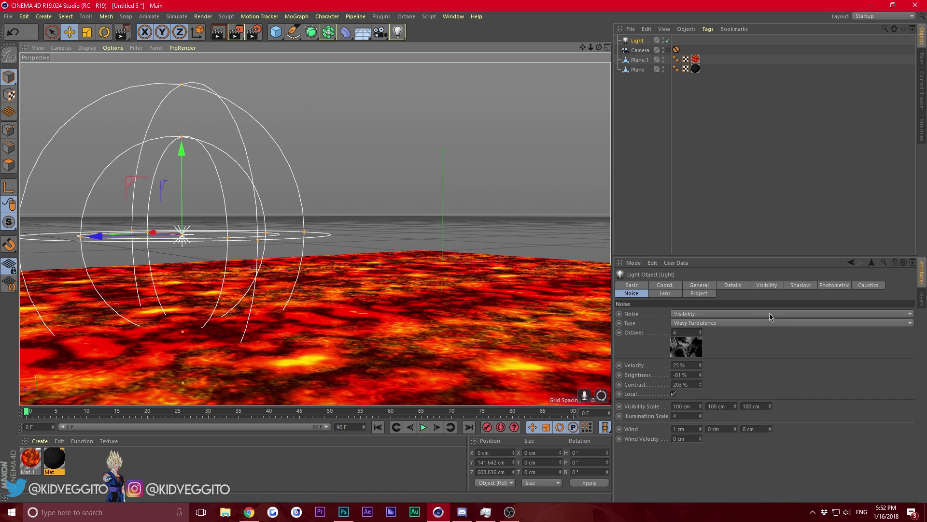
left_click_drag(183, 86, 178, 114)
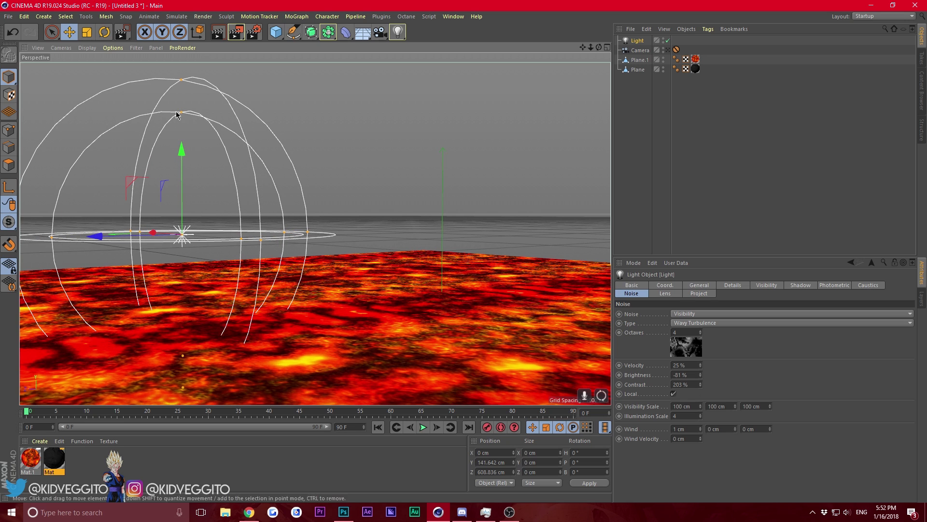
- Colour the light pure red at 100% saturation and move it to about Y 24 cm, Z 689 cm, test-rendering the view
left_click(699, 286)
left_click_drag(706, 348, 914, 348)
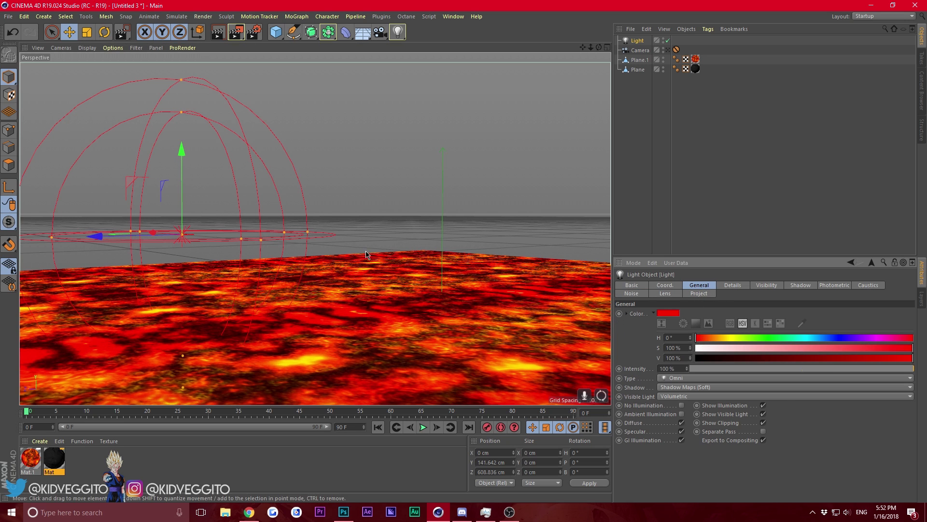
left_click_drag(181, 205, 181, 248)
left_click_drag(128, 281, 78, 285)
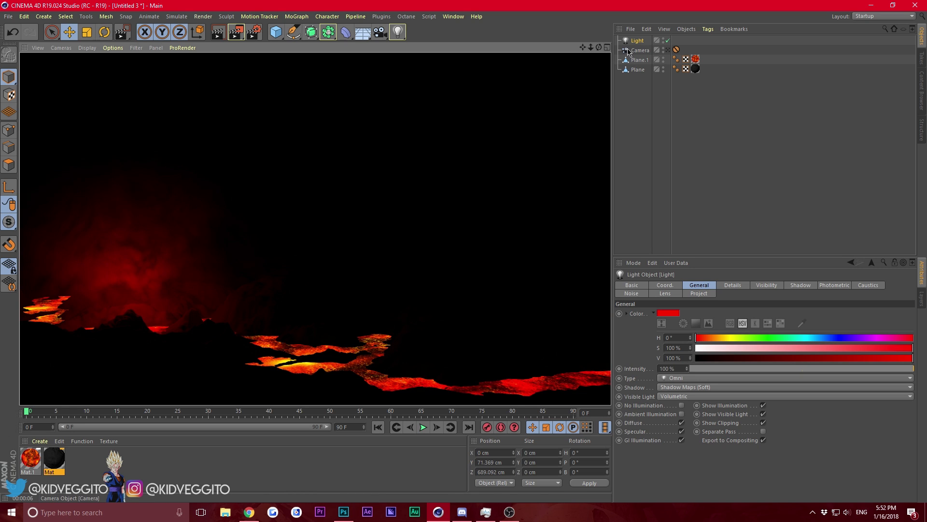
left_click(174, 185)
left_click_drag(137, 211, 132, 241)
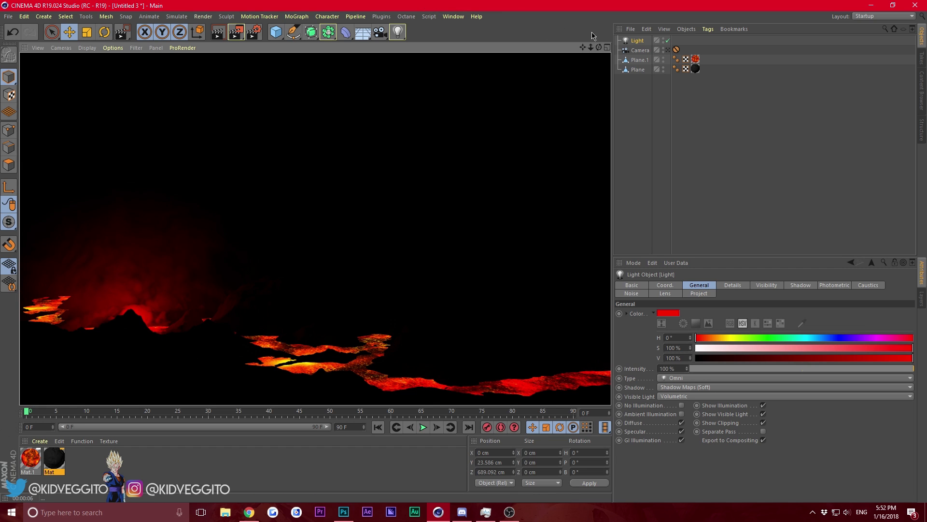
- Duplicate the red light twice, placing copies near X -560, Z 533 cm and X 172, Z -385 cm, and test-render the view
left_click(638, 41)
left_click_drag(113, 304, 437, 379, "ctrl")
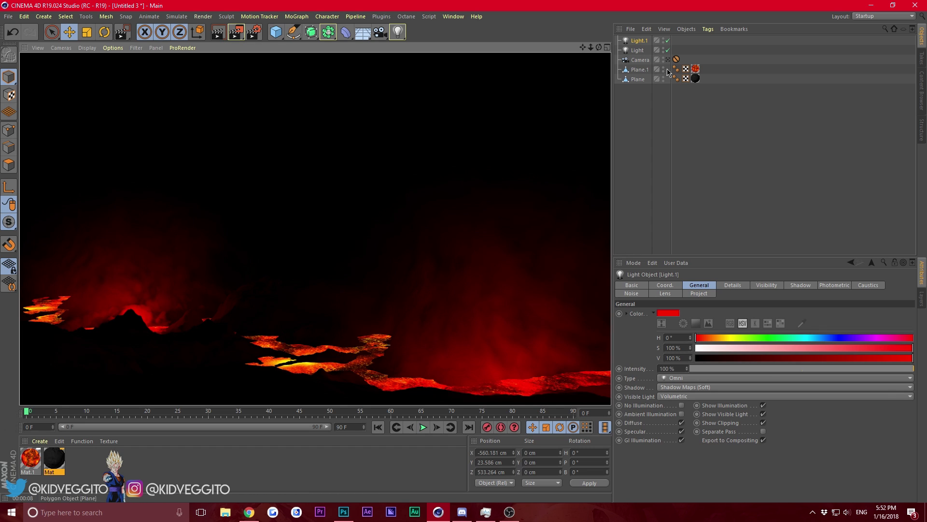
left_click(638, 41)
left_click_drag(451, 386, 432, 269, "ctrl")
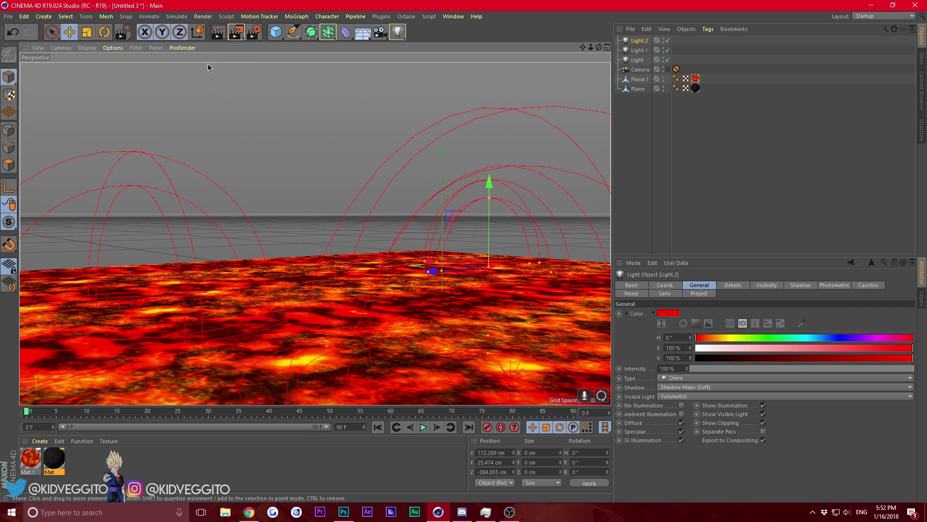
mouse_move(433, 515)
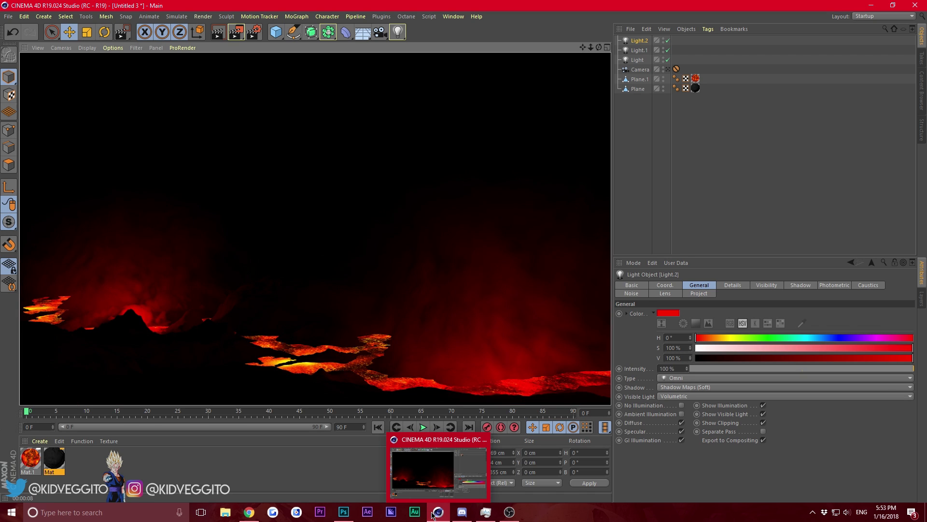
left_click(274, 171)
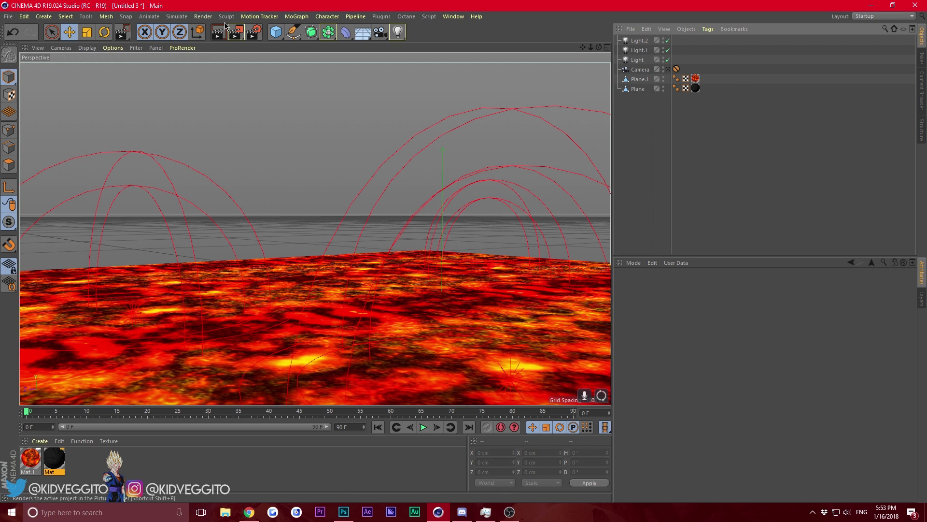
left_click(43, 16)
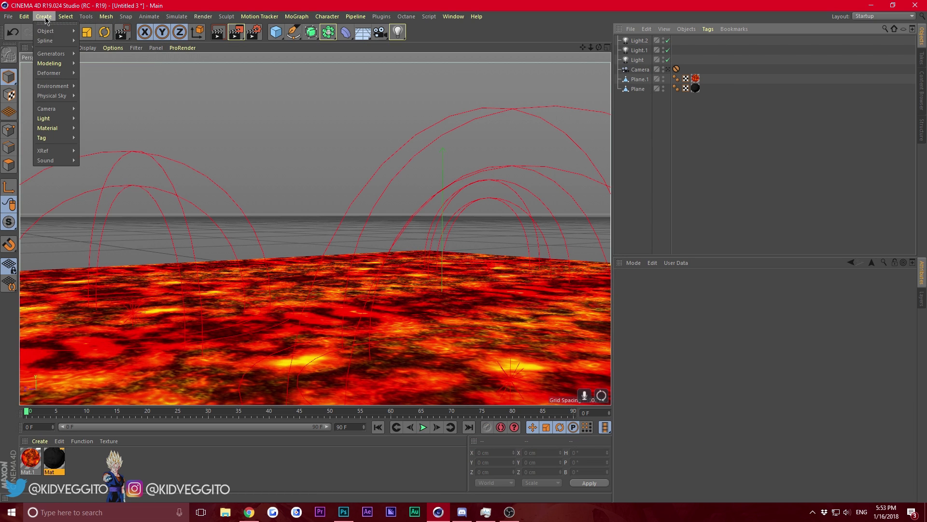
left_click(363, 104)
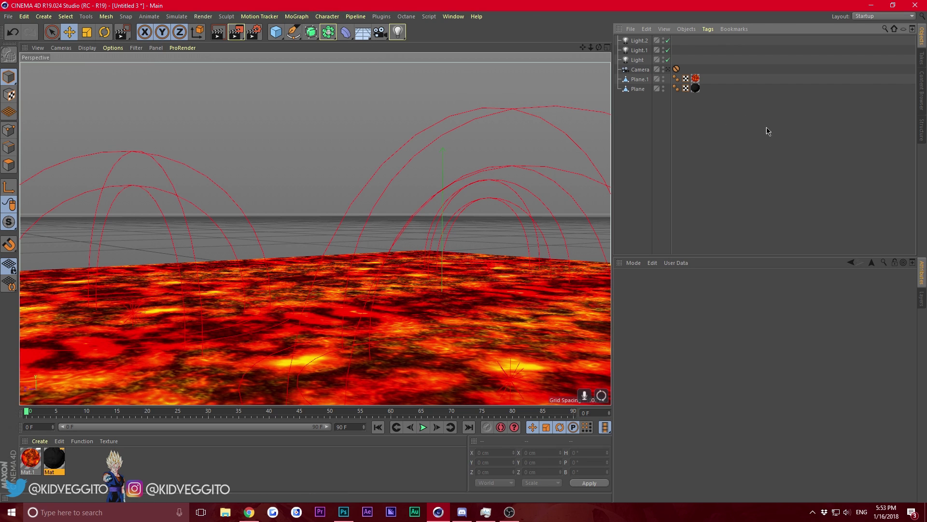
- Load the MA.T.T Rig character from the Content Browser into the scene
left_click(923, 94)
left_click_drag(668, 63, 395, 194)
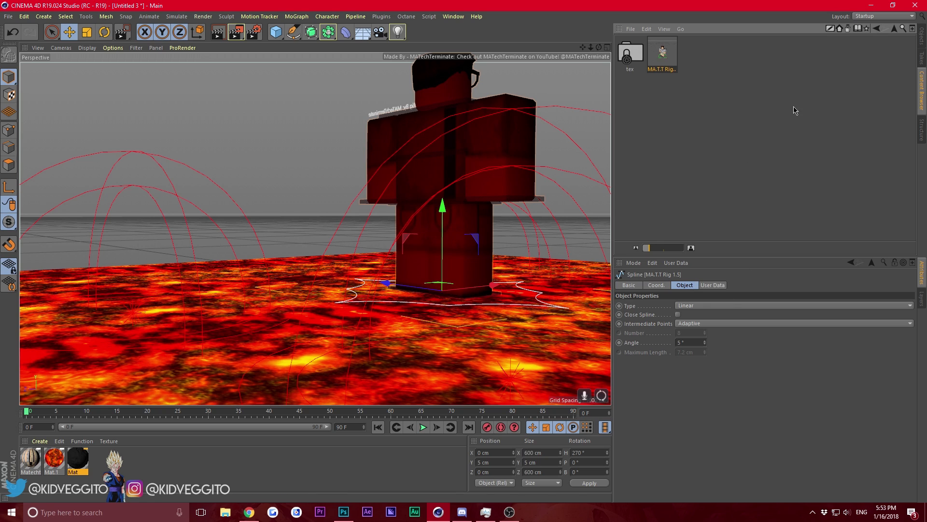
- Scale the MA.T.T Rig character to 0.7
left_click(922, 39)
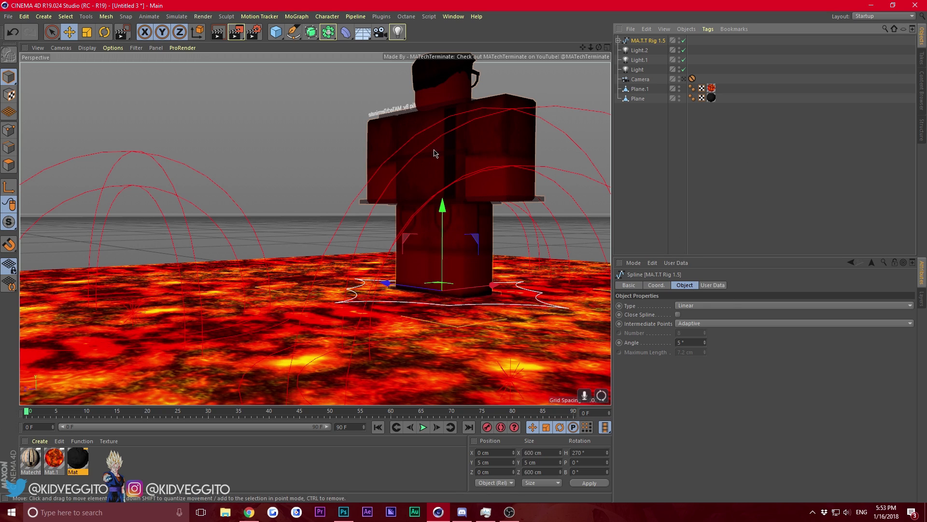
left_click(656, 285)
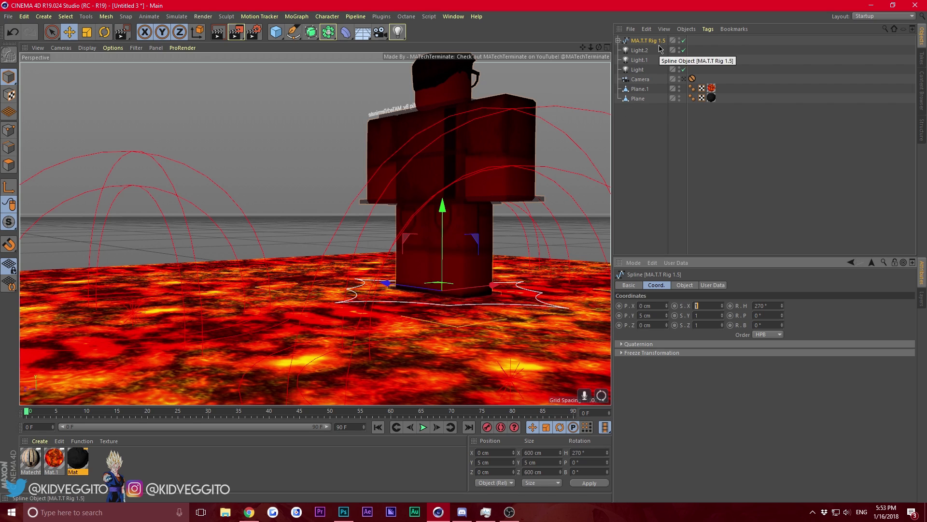
left_click(717, 309)
type(".7")
key("Return")
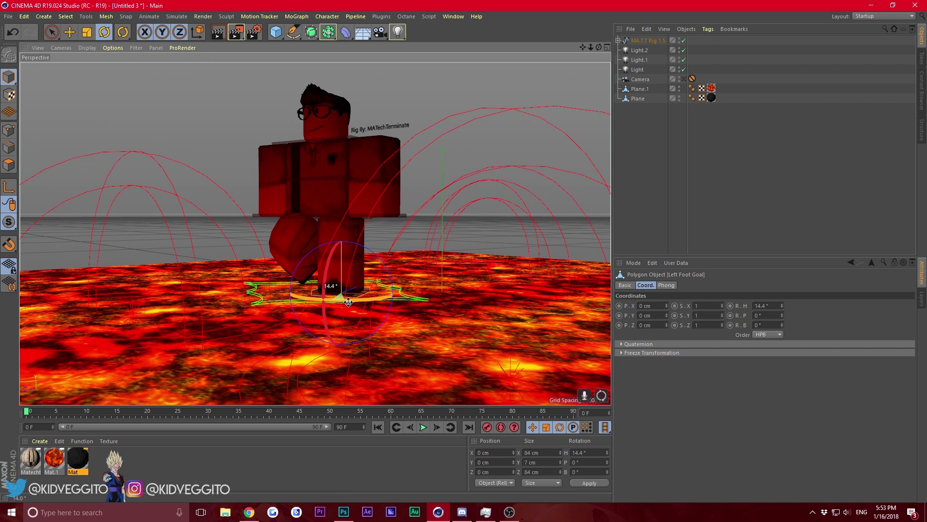
- Turn the rig's left foot goal to a heading of about 29° and raise it to about Y 7.6 cm
left_click_drag(356, 299, 362, 298)
left_click(69, 32)
left_click_drag(341, 251, 340, 227)
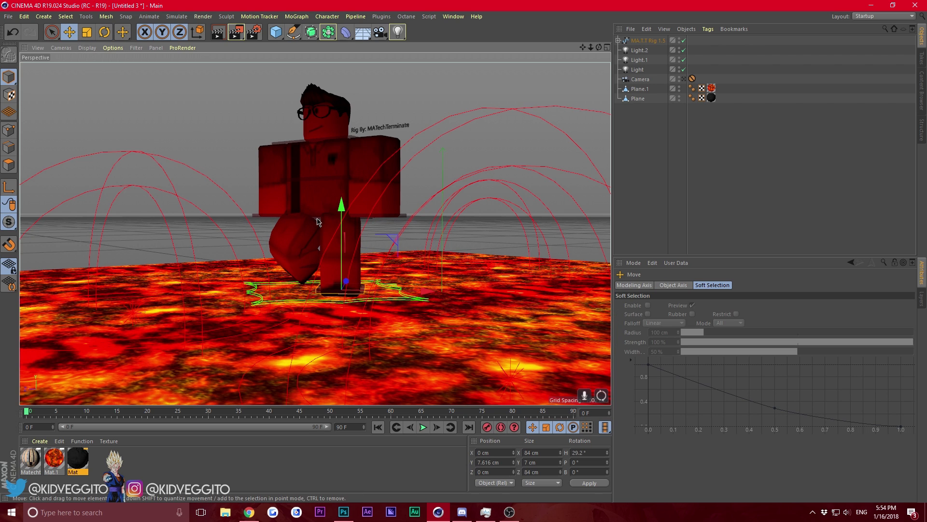
- Tilt the rig's waist to a pitch of about -17.7°
left_click(295, 160)
left_click(106, 32)
left_click_drag(300, 152, 308, 187)
left_click(321, 217)
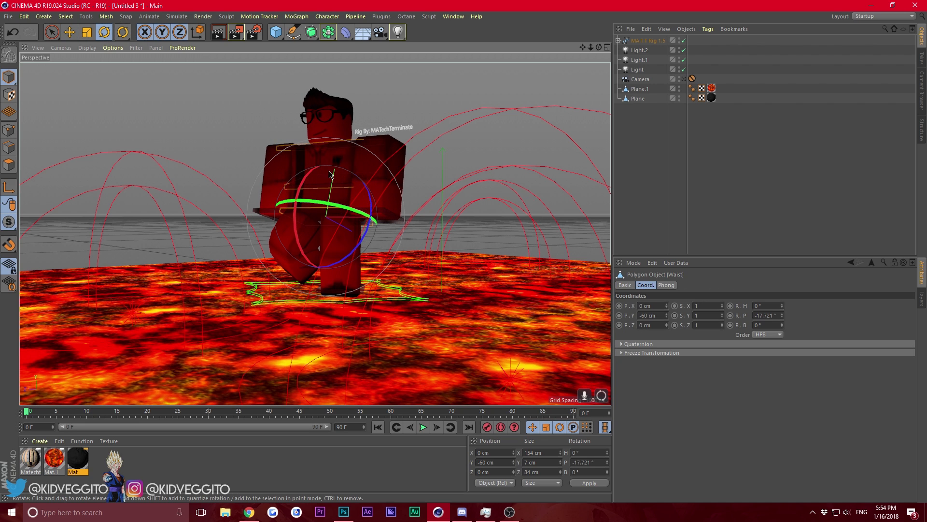
- Move the left arm goal to about X 170, Y 8, Z 20 cm and the right arm goal to about X -198, Y 24, Z -37 cm
left_click(404, 221)
left_click(69, 32)
left_click_drag(405, 222, 416, 218)
left_click(256, 210)
left_click_drag(315, 194, 294, 183)
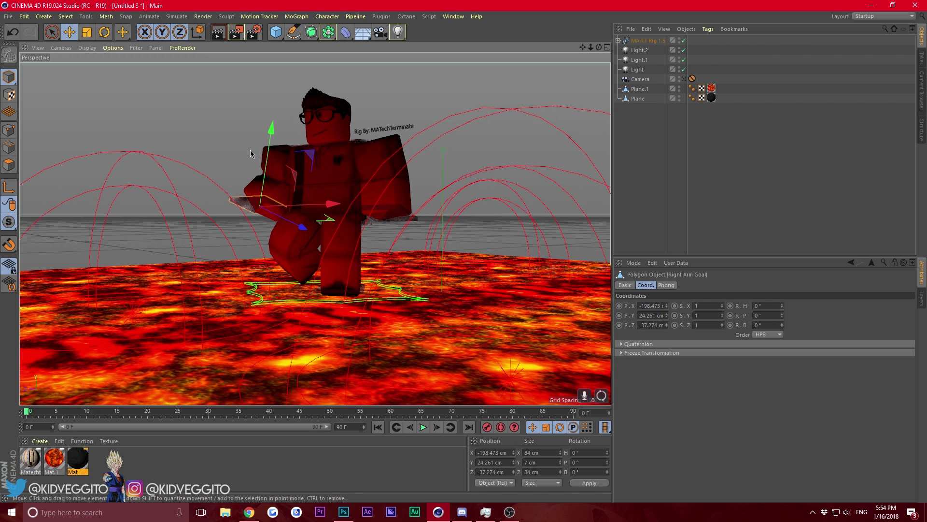
- Rotate the left arm goal's heading to about 16° and turn the neck to about H 27°, P -3°, B 5°, undoing the stray rotation
left_click(111, 33)
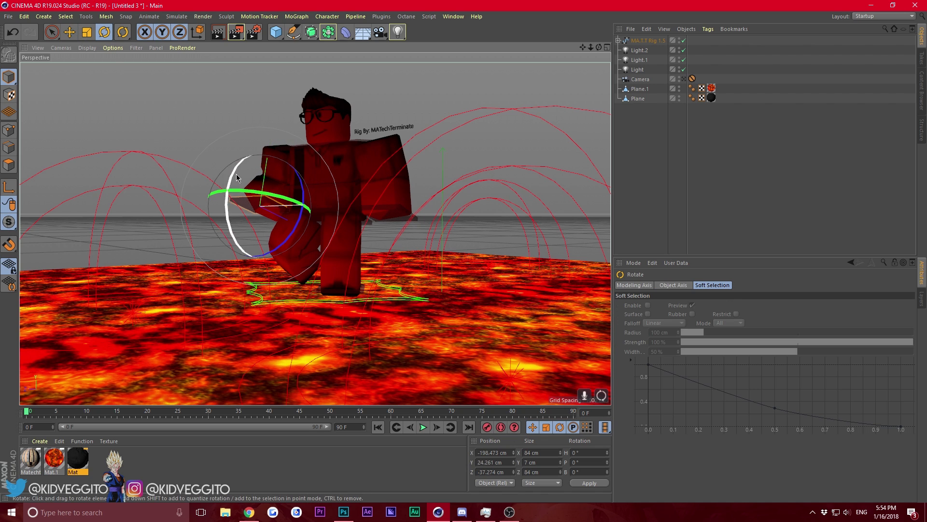
left_click(378, 208)
left_click(377, 207)
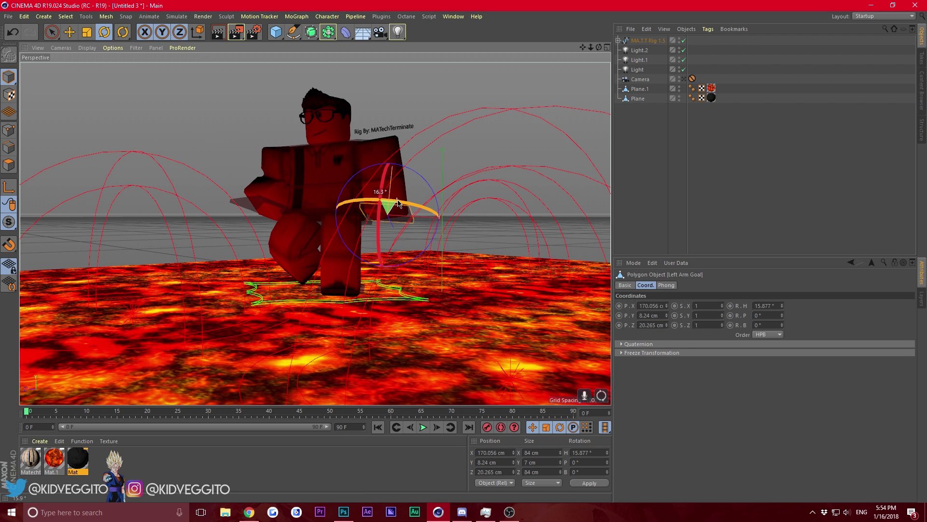
left_click_drag(327, 143, 321, 130)
key("ctrl+z")
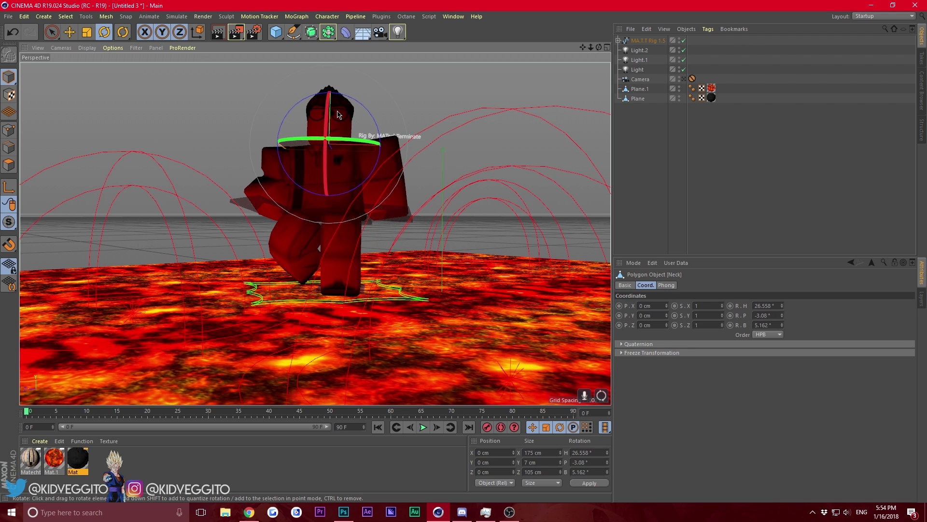
- Deselect the rig and test-render the view to check the posed character
left_click(425, 99)
left_click(222, 34)
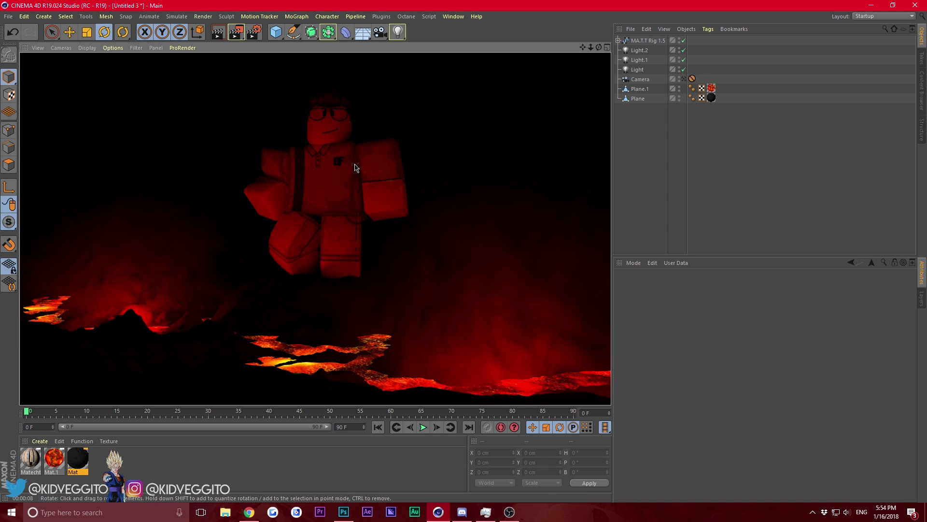
key("Escape")
- Copy the character material's color texture and paste it as the texture of its newly enabled bump channel
double_click(30, 459)
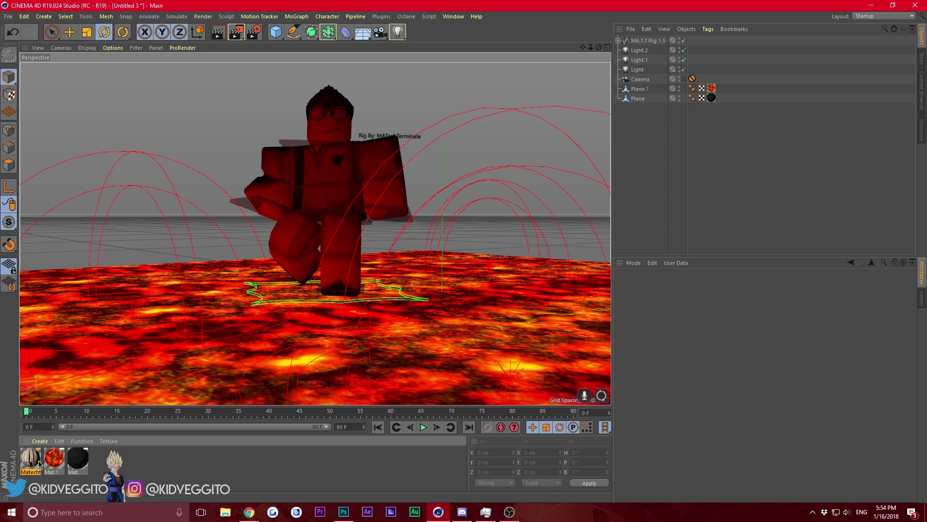
left_click_drag(212, 65, 504, 89)
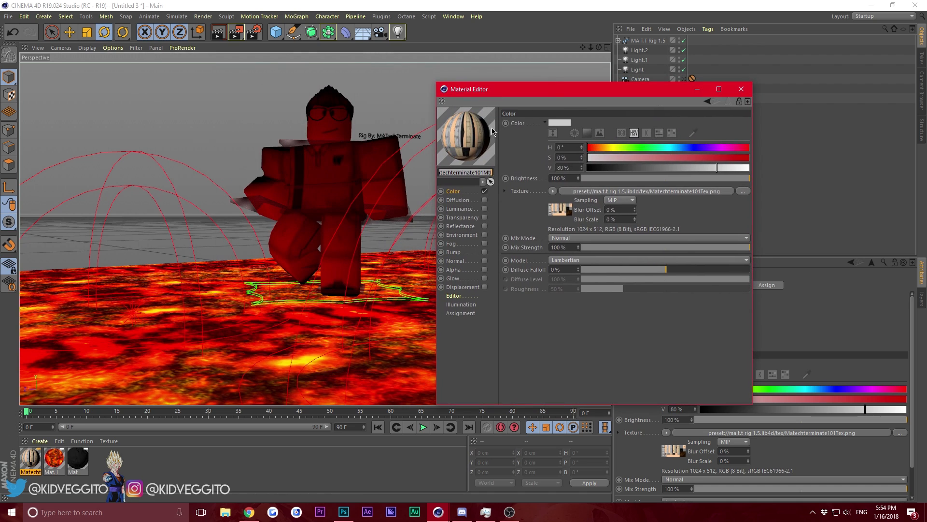
left_click(457, 194)
left_click(554, 191)
left_click(574, 271)
left_click(485, 252)
left_click(559, 164)
left_click(580, 214)
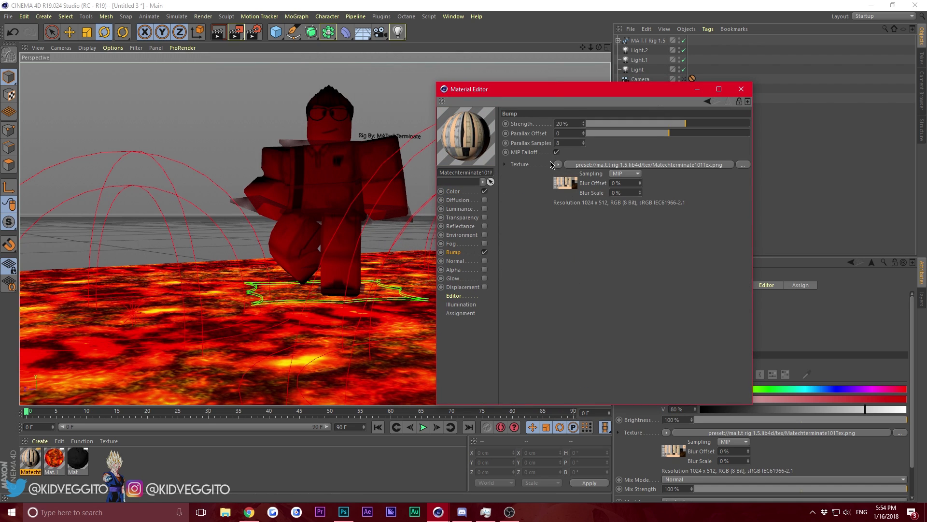
- Wrap the bump texture in a Filter shader with saturation at -100%
left_click(558, 164)
left_click(586, 344)
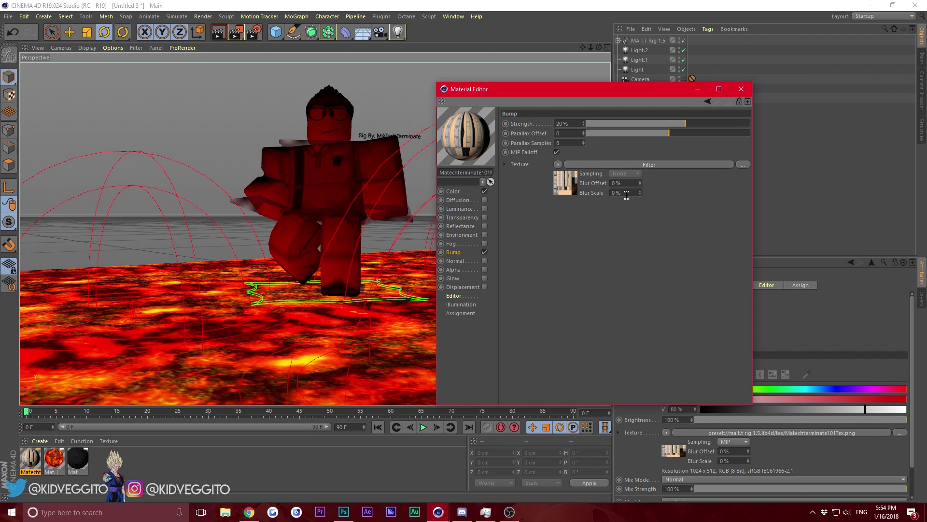
left_click(626, 165)
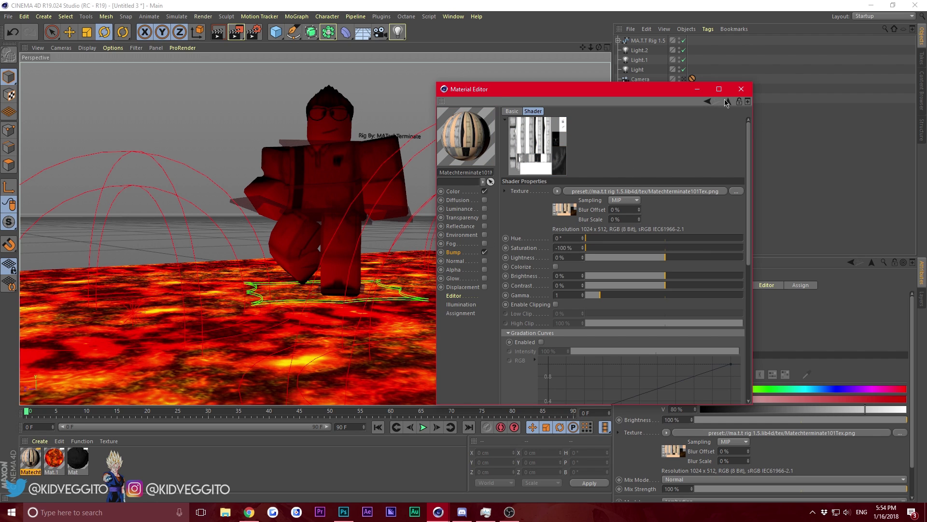
- Copy the bump channel's Filter shader and raise the bump strength to near its maximum
left_click(726, 101)
left_click(559, 164)
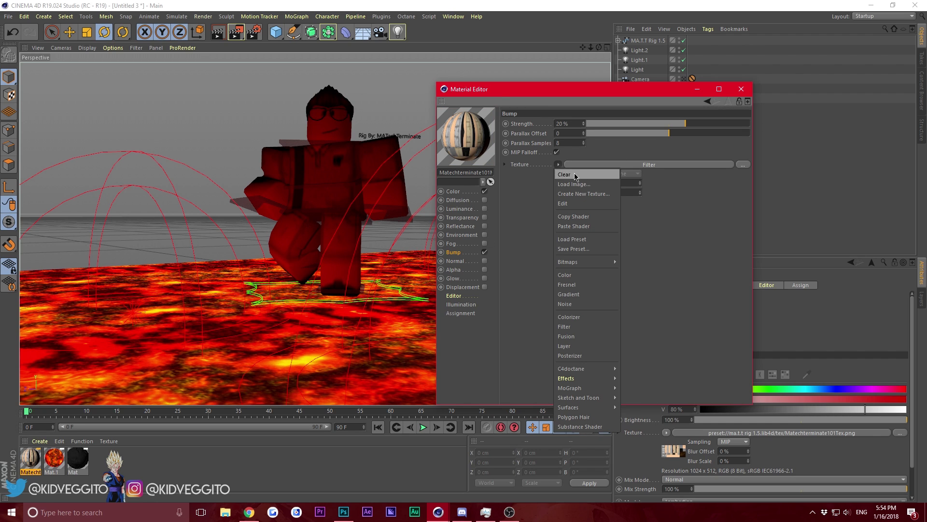
left_click(583, 217)
left_click(746, 124)
- Enable the character material's reflectance and replace the default specular layer with a Beckmann layer
left_click(485, 226)
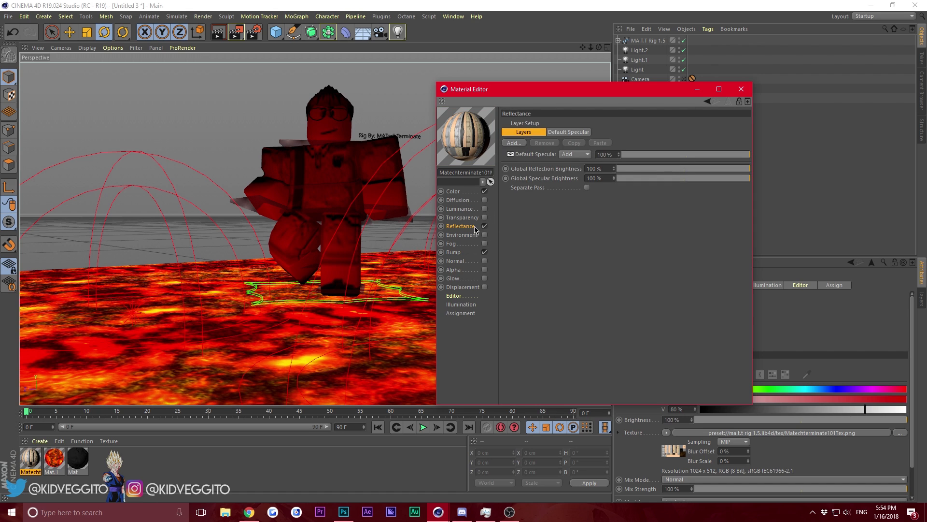
left_click(530, 154)
left_click(544, 143)
left_click(520, 143)
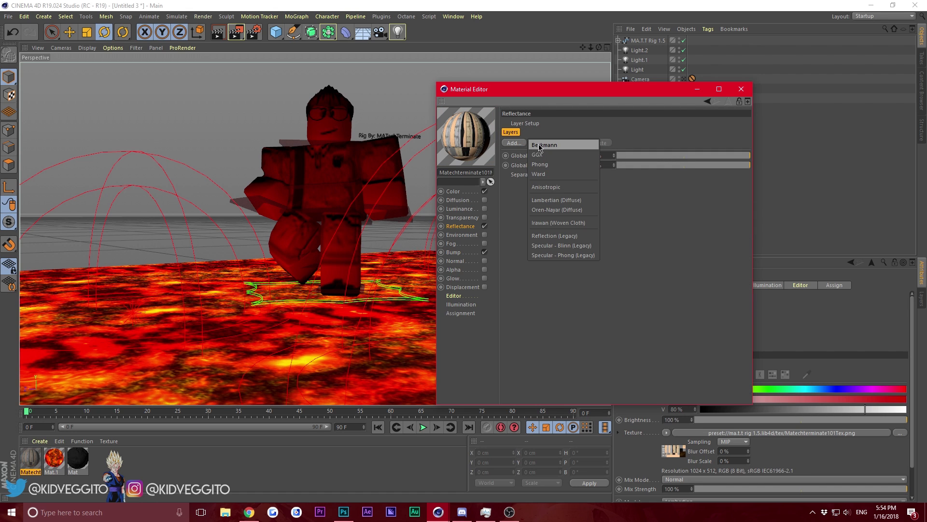
left_click(536, 145)
- Paste the copied Filter shader into the Beckmann layer's roughness texture and set roughness to about 23%
left_click(514, 275)
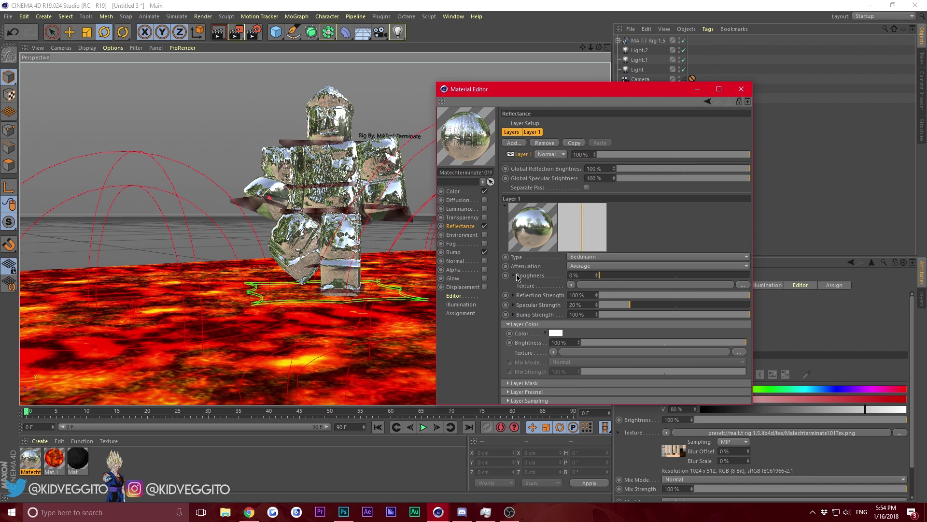
left_click(572, 286)
left_click(587, 79)
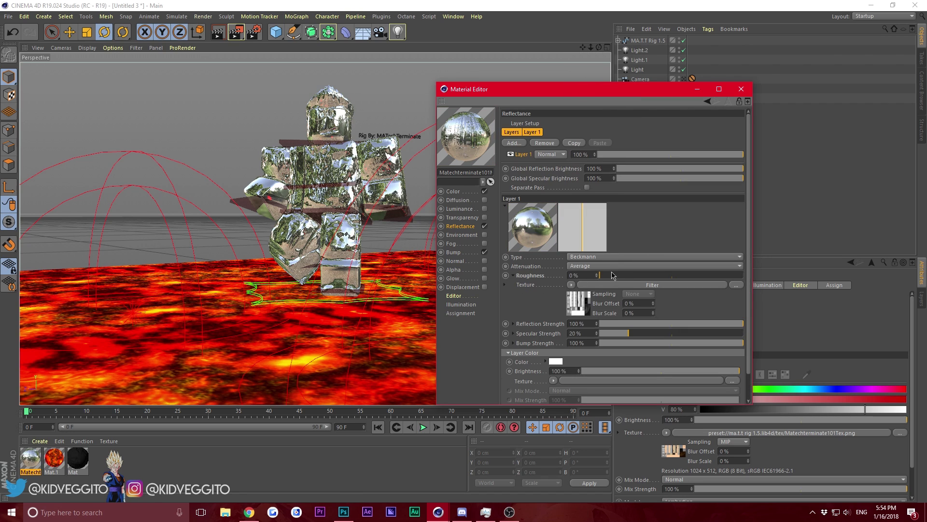
- Paste the Filter shader into the reflection strength texture and lower the reflection strength to 11%
left_click(513, 323)
left_click(572, 334)
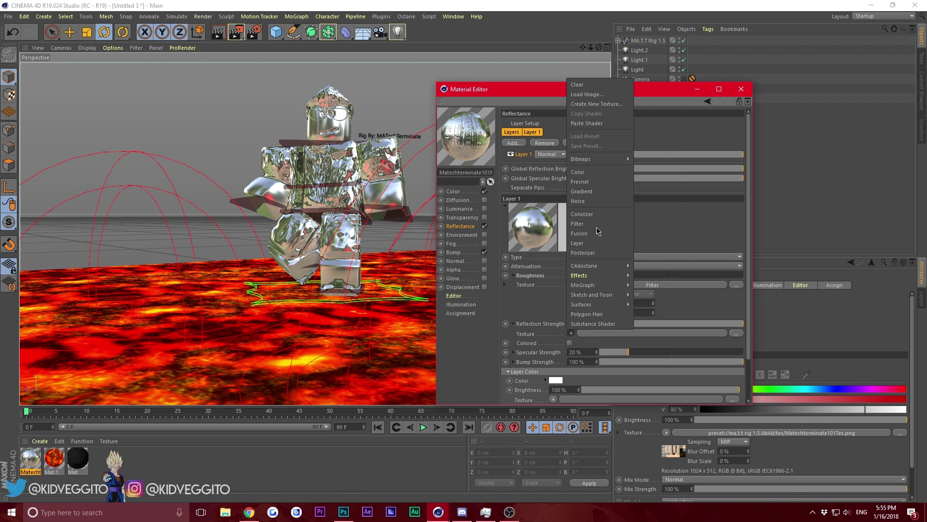
left_click(599, 124)
left_click_drag(635, 322, 615, 324)
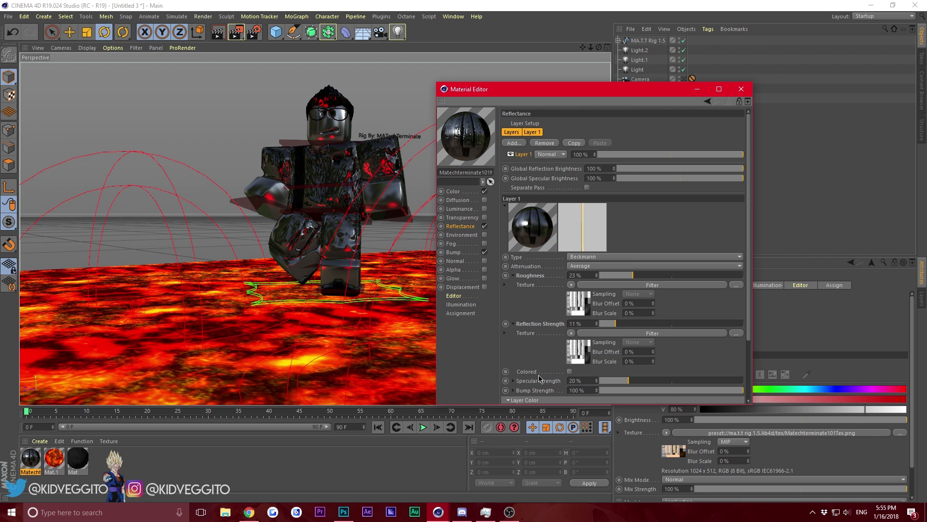
- Paste the Filter shader into the Beckmann layer's specular strength texture
left_click(513, 380)
left_click(572, 390)
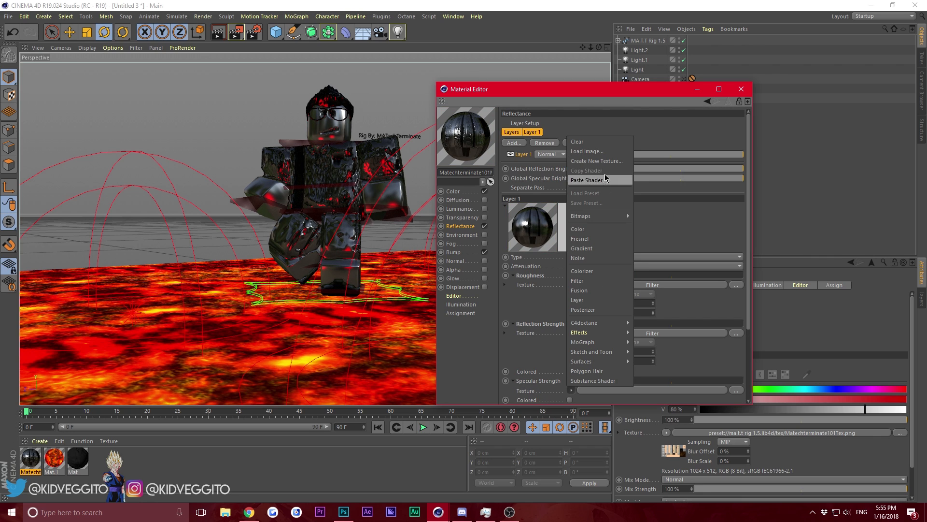
left_click(604, 180)
- Set the Beckmann layer's attenuation to Additive with roughness at 48%, and test-render the character
left_click(599, 267)
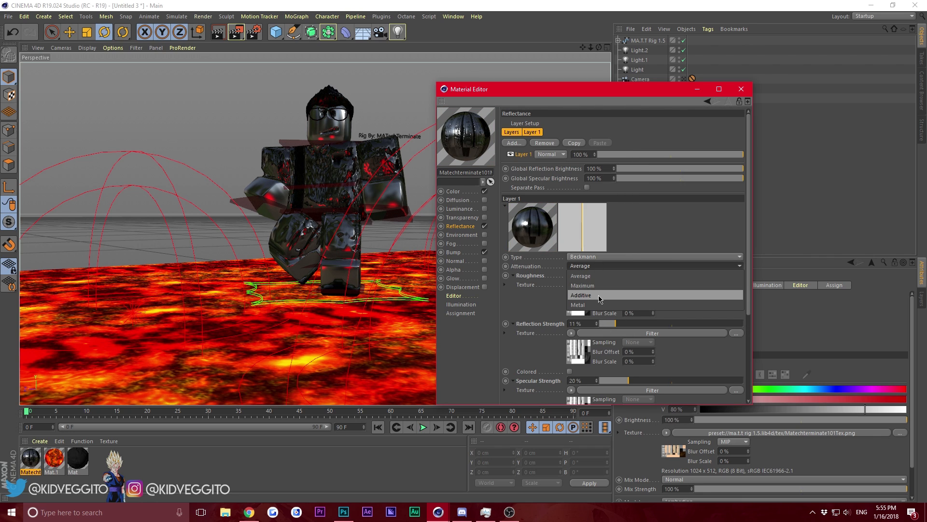
left_click(581, 295)
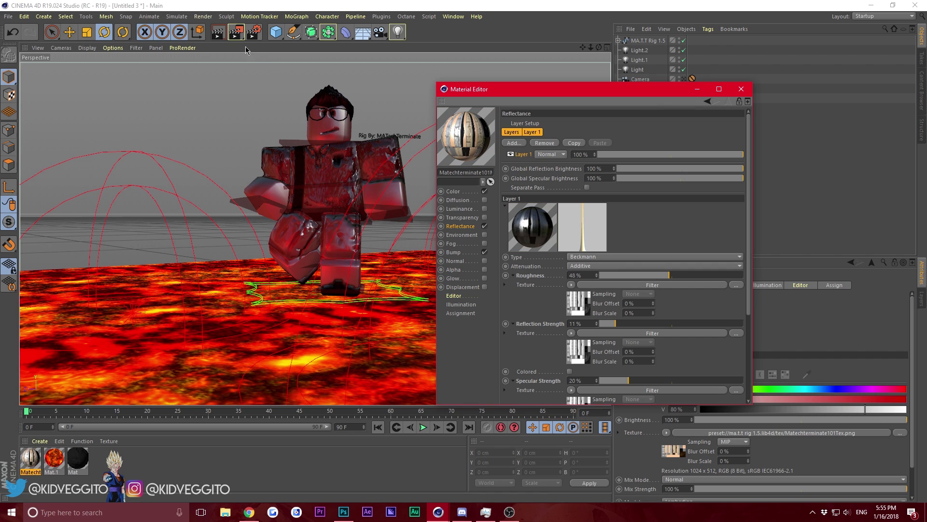
left_click(218, 33)
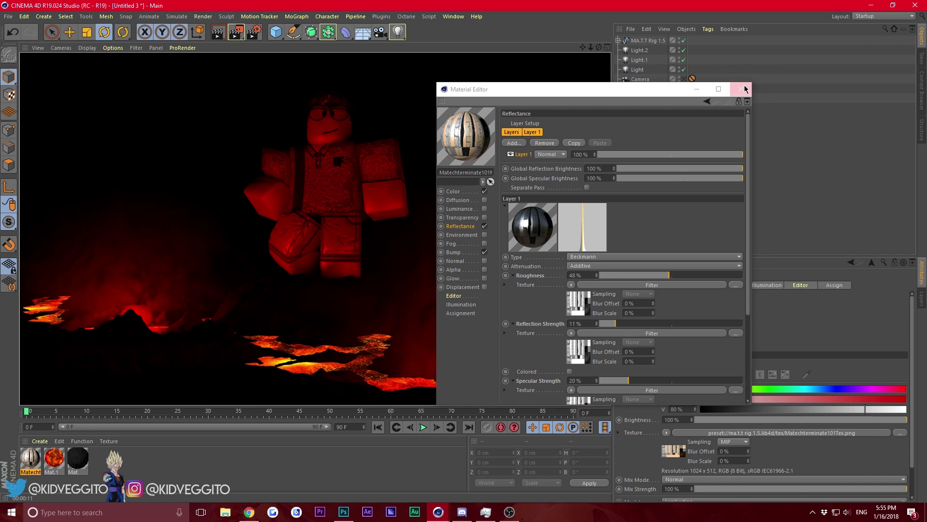
left_click(741, 88)
- Add an Environment object to the scene and enable its fog
left_click(51, 17)
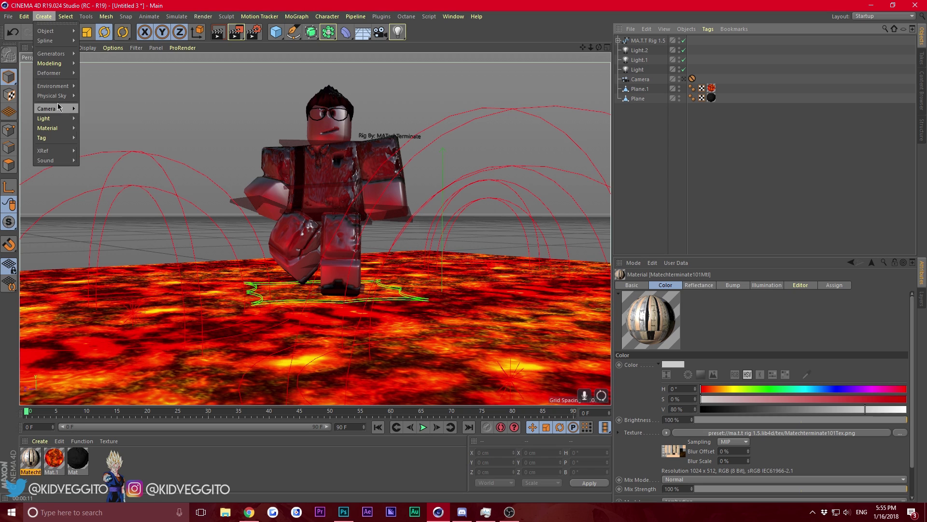
mouse_move(58, 86)
left_click(105, 122)
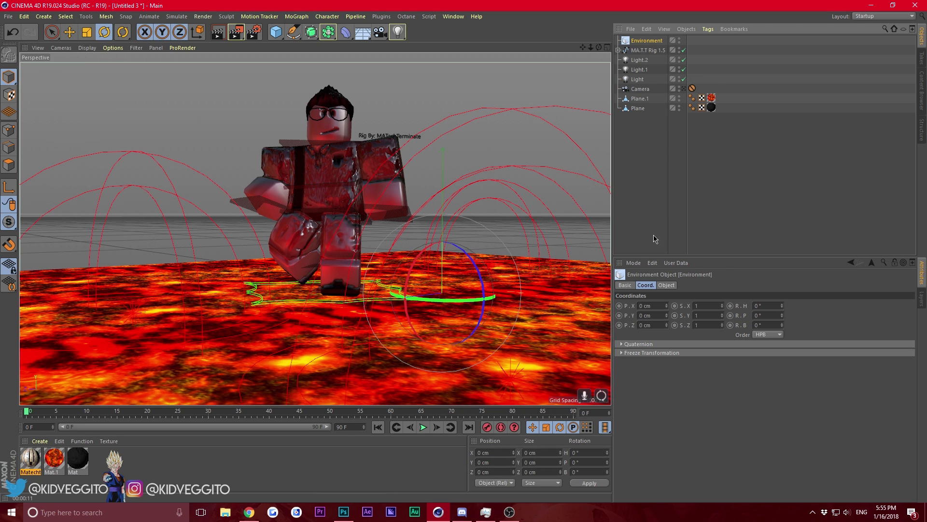
left_click(685, 285)
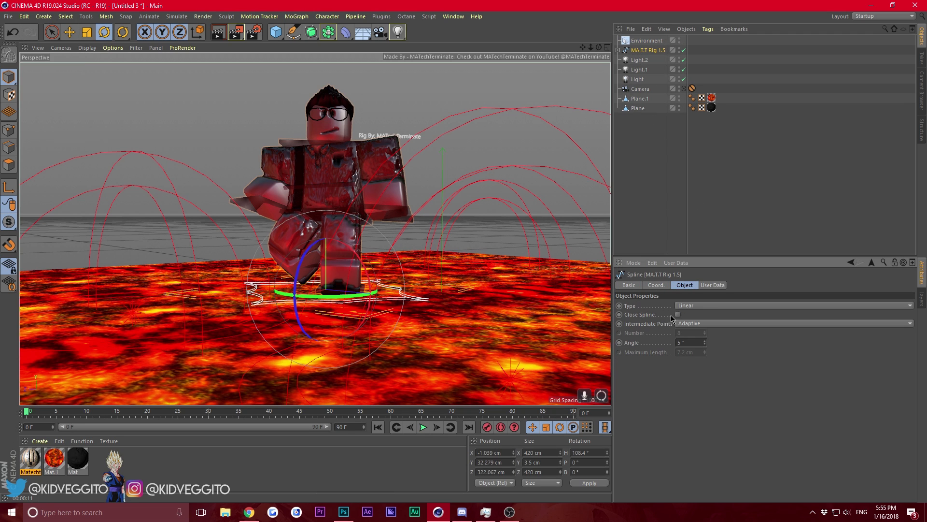
left_click(703, 285)
left_click(643, 41)
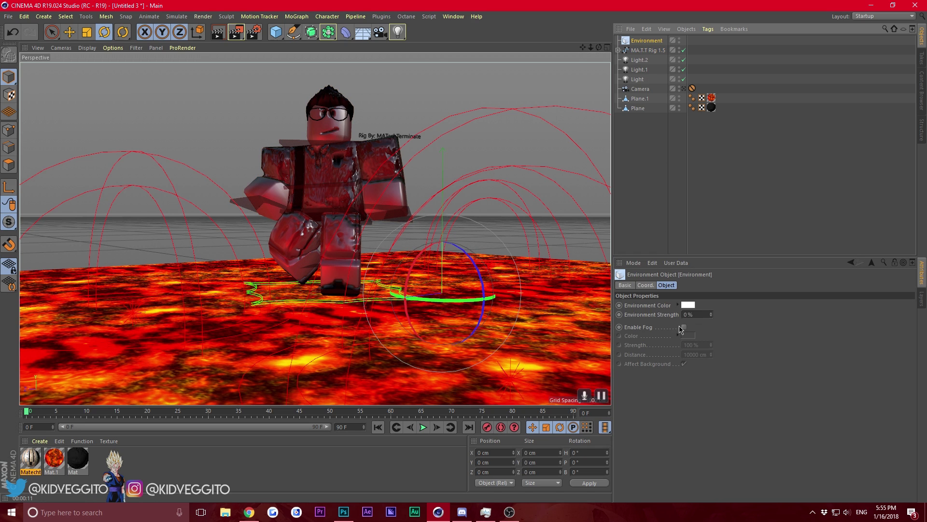
left_click(684, 327)
- Color the environment fog very dark red with hue 8°, saturation 100% and value 11%
left_click(688, 336)
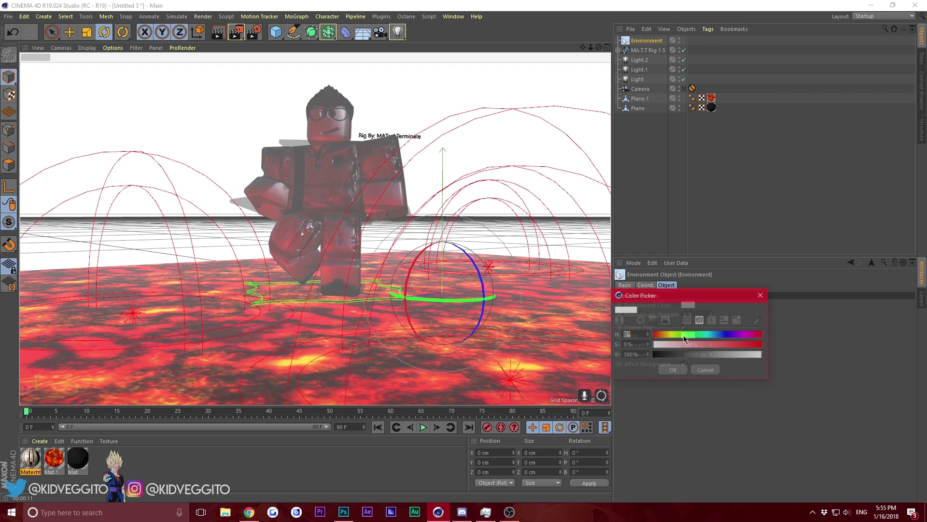
left_click(657, 336)
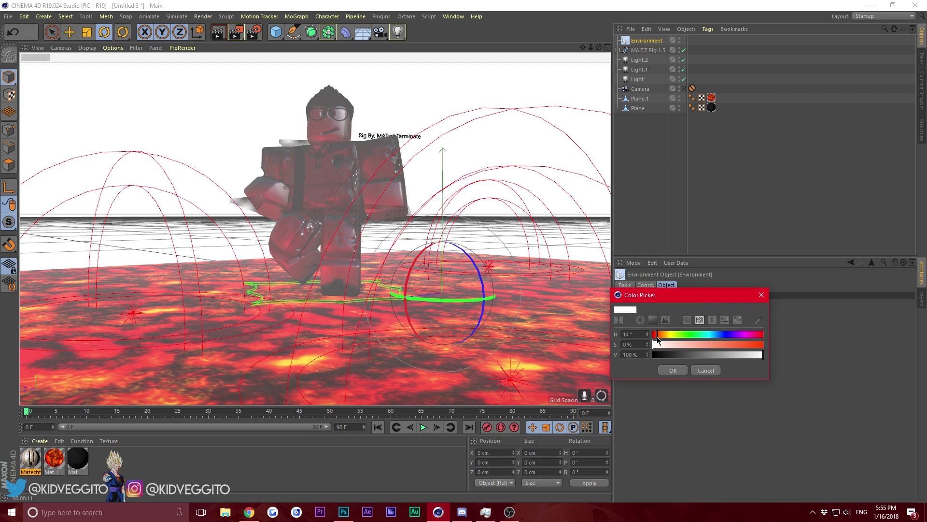
left_click_drag(657, 336, 768, 336)
left_click_drag(702, 355, 665, 351)
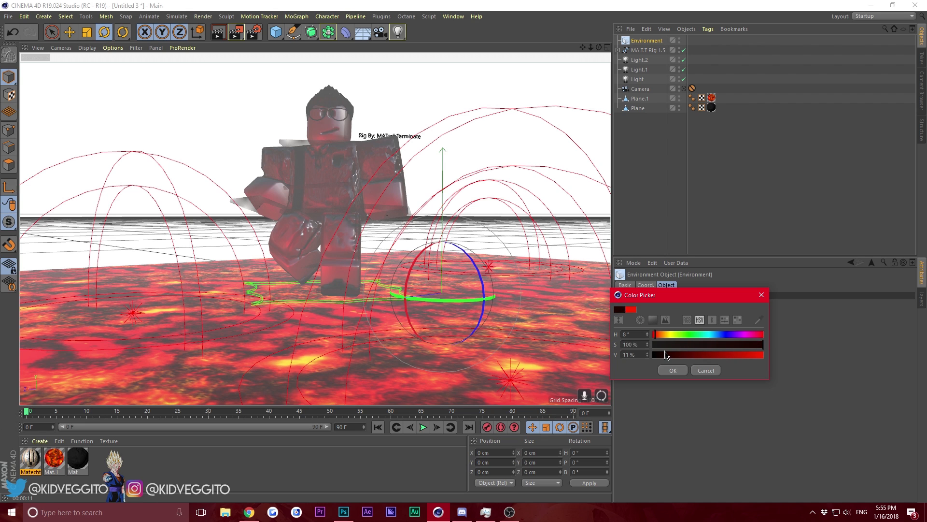
left_click(673, 370)
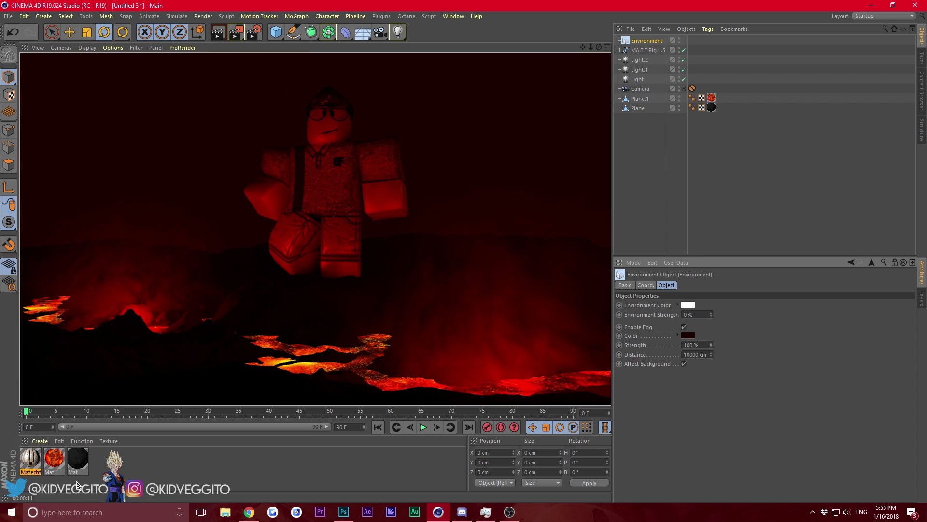
- Brighten the dark terrain material Mat to a color value of 36% and test-render the view
left_click(75, 459)
double_click(75, 459)
left_click(162, 168)
left_click_drag(329, 144, 353, 143)
left_click_drag(262, 71, 647, 174)
left_click(217, 34)
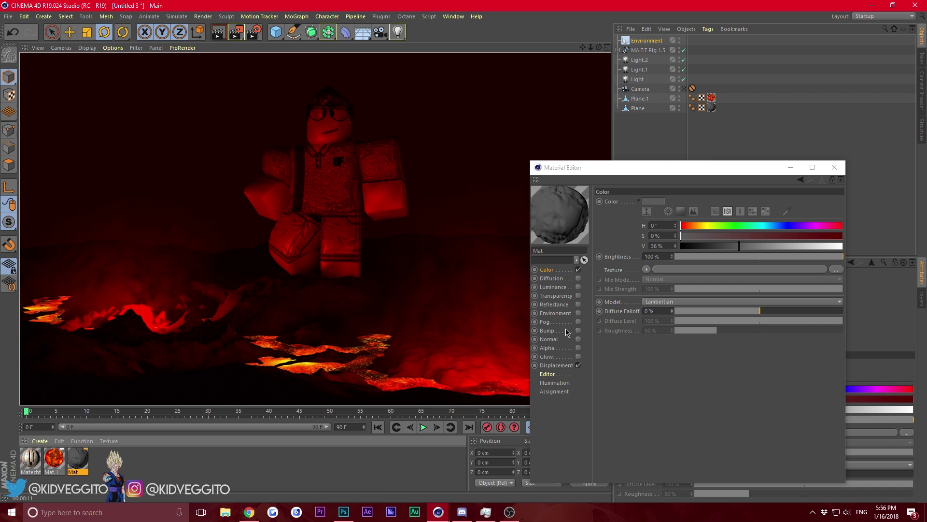
- Add a Noise shader to the Layer texture in the displacement channel of the dark terrain material Mat
left_click(834, 167)
double_click(78, 457)
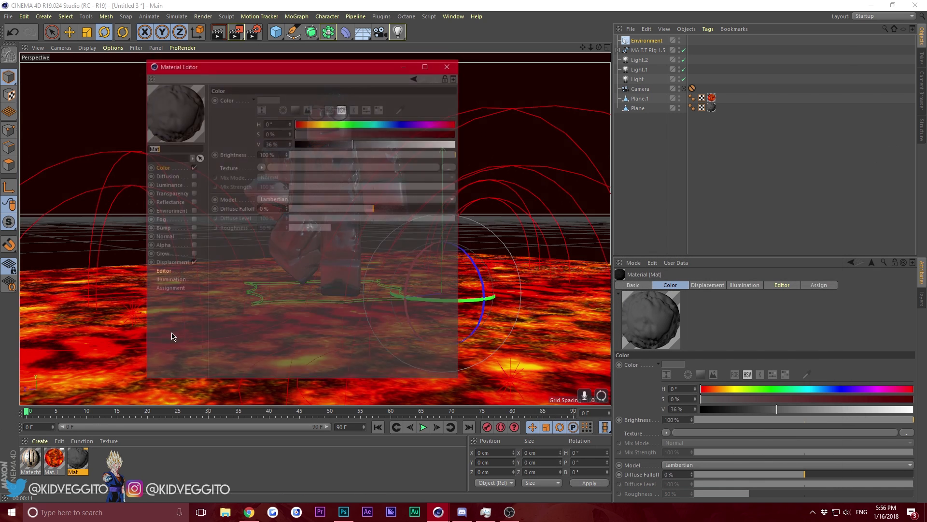
left_click(175, 265)
left_click_drag(244, 70, 429, 113)
left_click(467, 174)
left_click(454, 219)
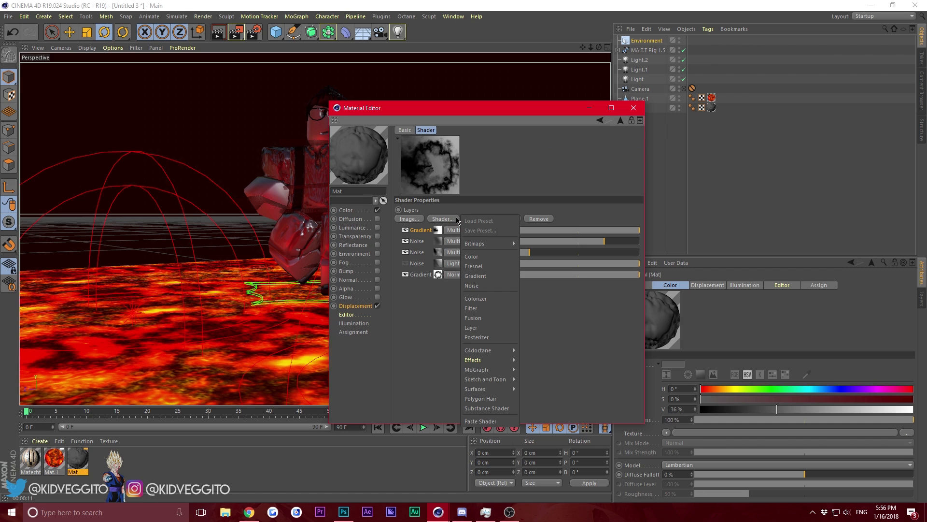
left_click(471, 286)
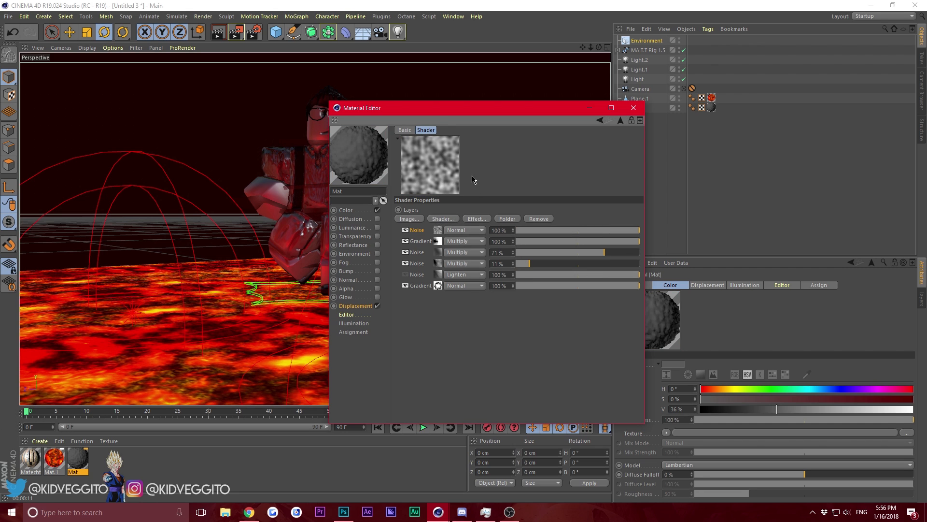
- Blend the new displacement Noise layer with Multiply at 35% and test-render the view
left_click_drag(430, 111, 568, 125)
left_click(600, 245)
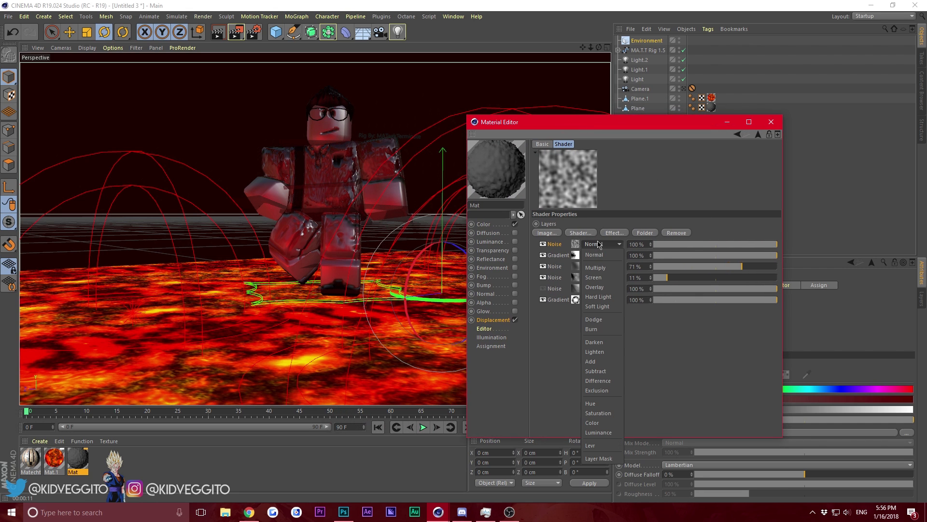
left_click(595, 267)
left_click_drag(773, 244, 697, 245)
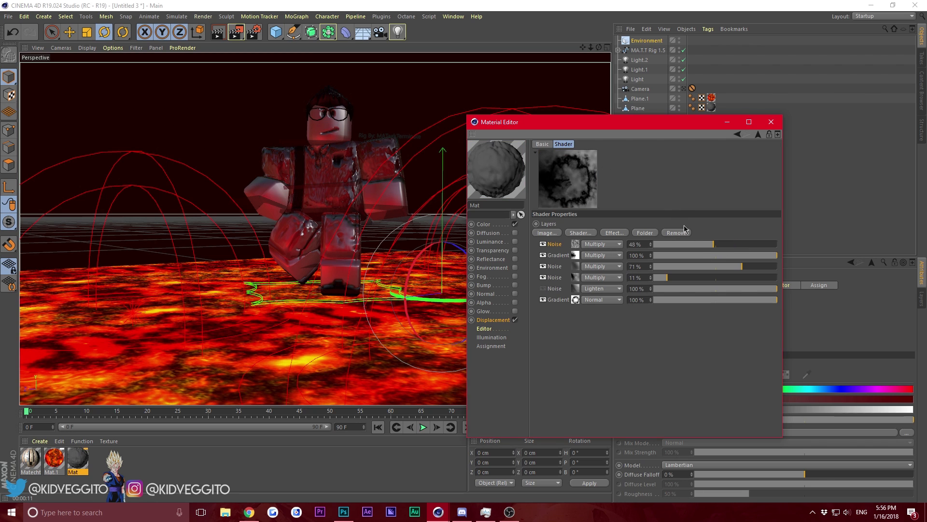
left_click_drag(528, 125, 699, 244)
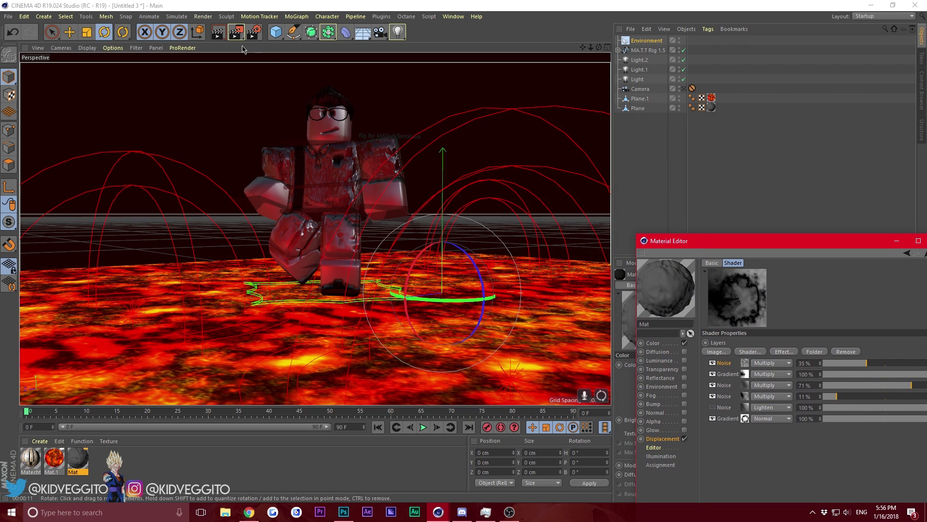
left_click(222, 34)
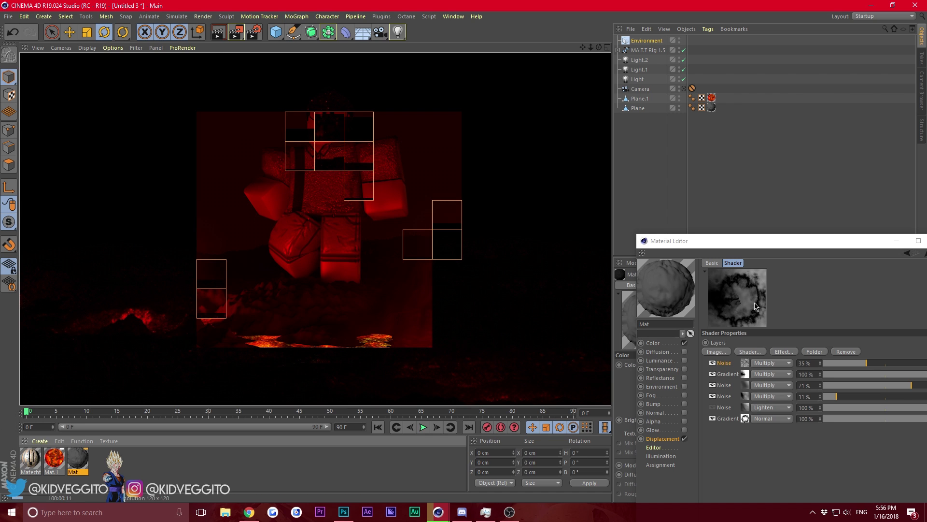
- Lower the top displacement Noise layer's opacity to 22% and test-render the view
left_click(857, 363)
left_click_drag(856, 364, 851, 363)
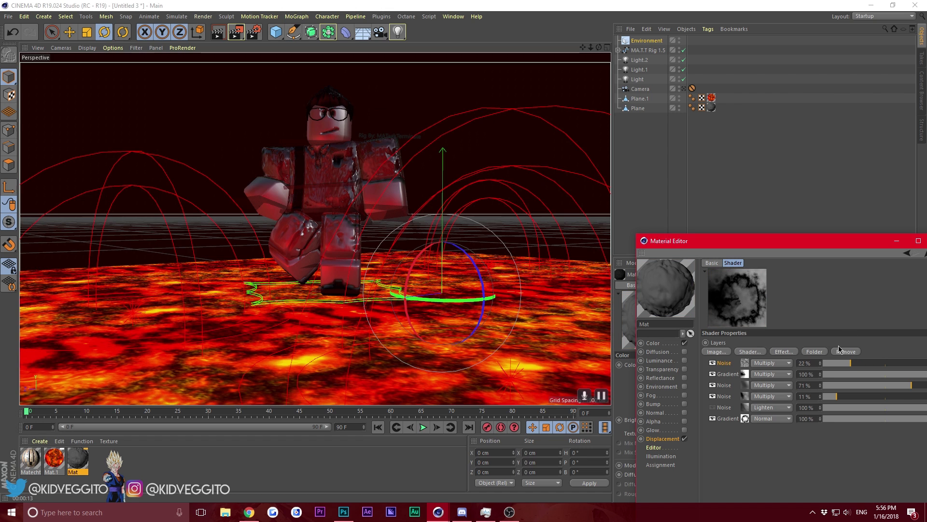
left_click(217, 33)
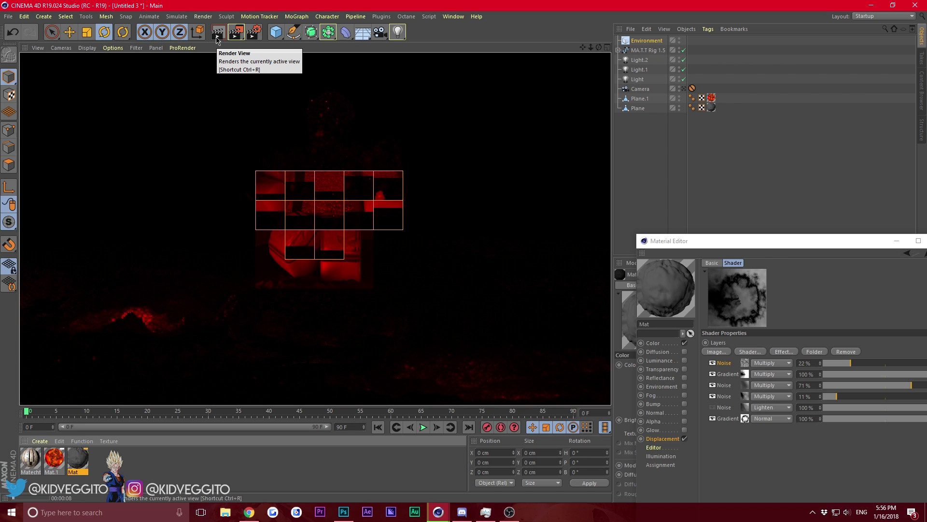
- Change the top Noise layer's type to Blistered Turbulence with a global scale of 50%, and test-render the view
left_click(747, 363)
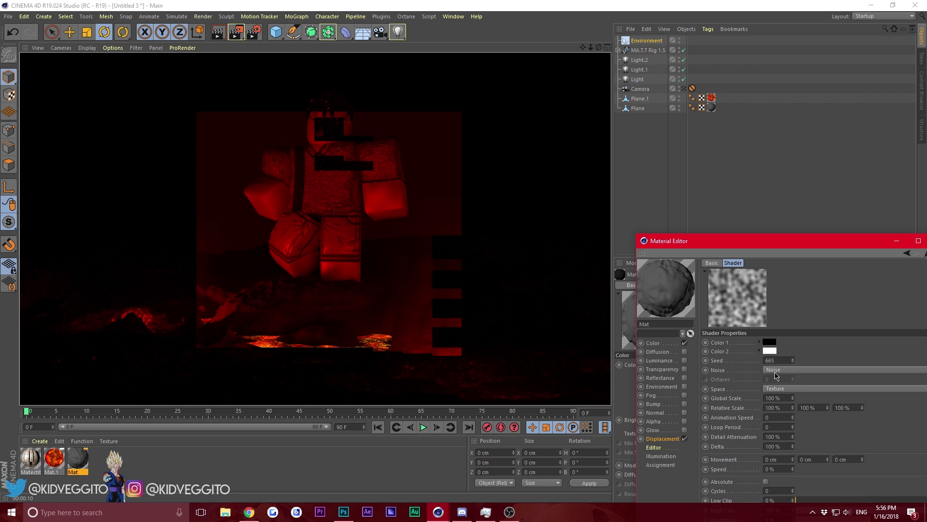
left_click(775, 370)
left_click(792, 67)
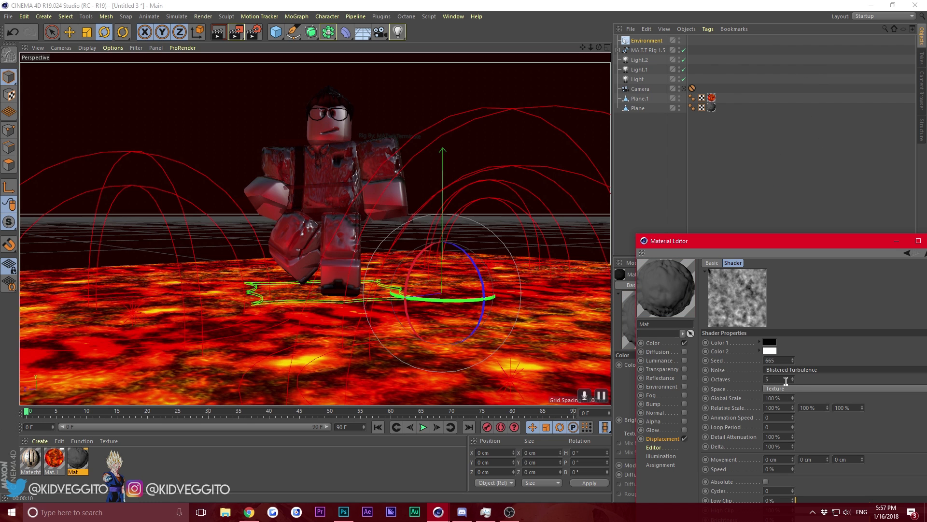
left_click(785, 380)
left_click(782, 397)
key("BackSpace")
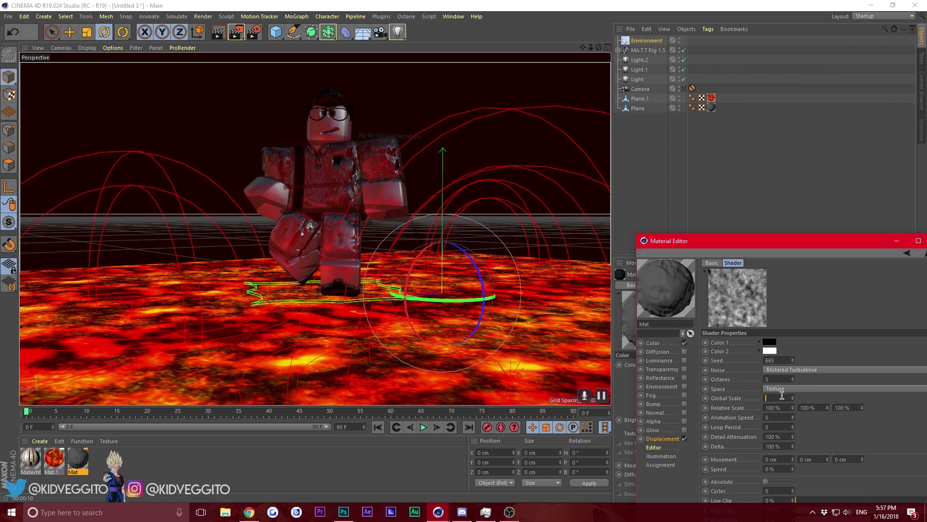
type("50")
key("Return")
left_click(224, 35)
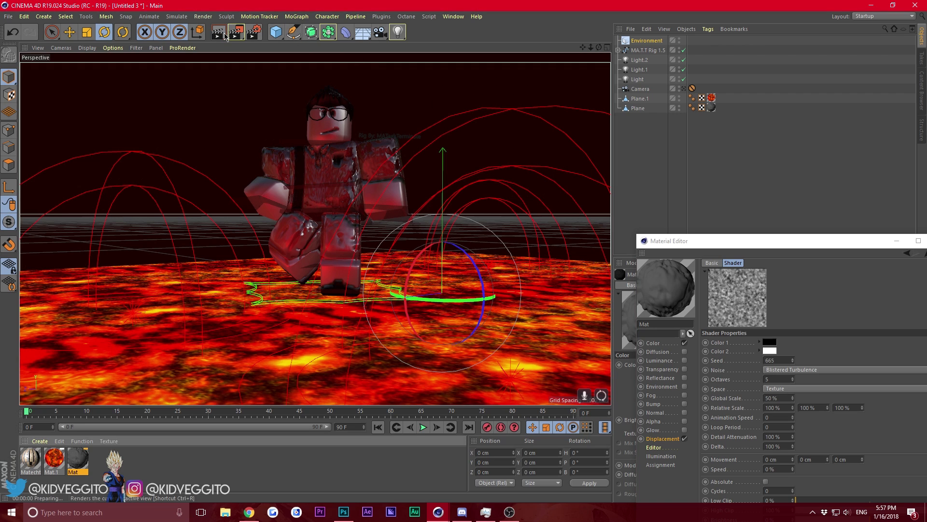
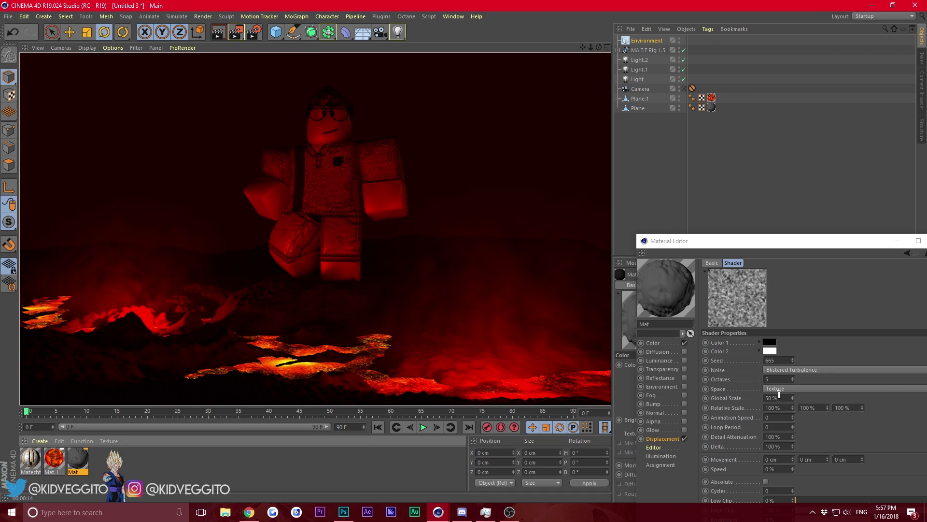
- Set the displacement noise's global scale to 20%
left_click(779, 396)
key("BackSpace")
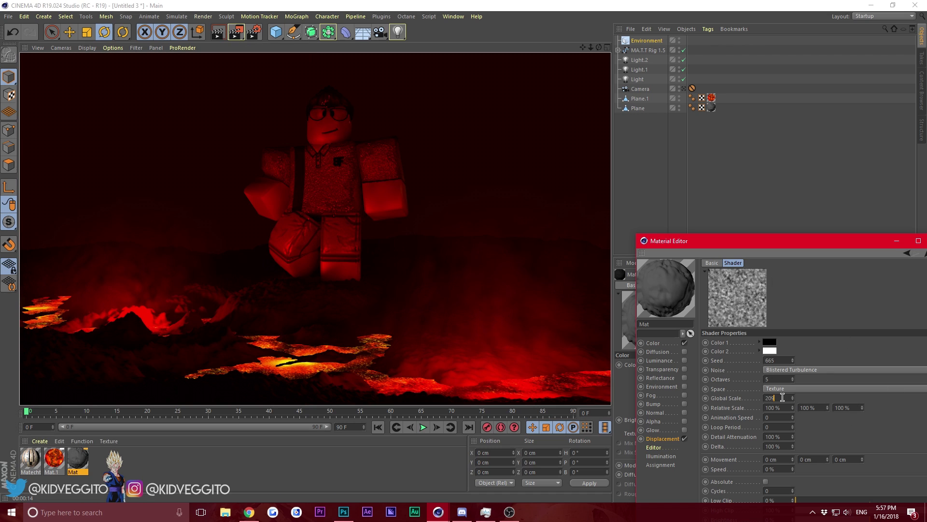
type("20")
key("Return")
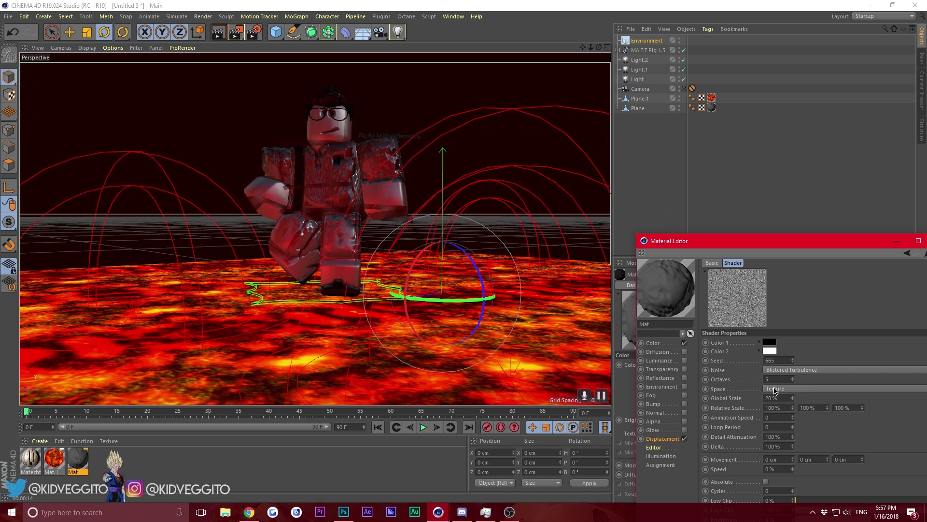
- Try the Ober and Gaseous noise types for the displacement noise and test-render the view with Gaseous
left_click(788, 370)
left_click(773, 222)
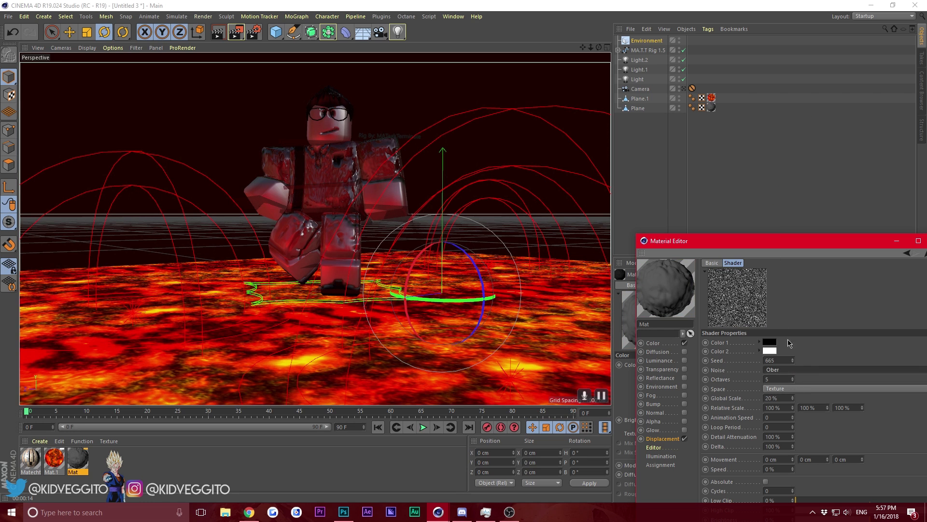
left_click(796, 371)
left_click(797, 164)
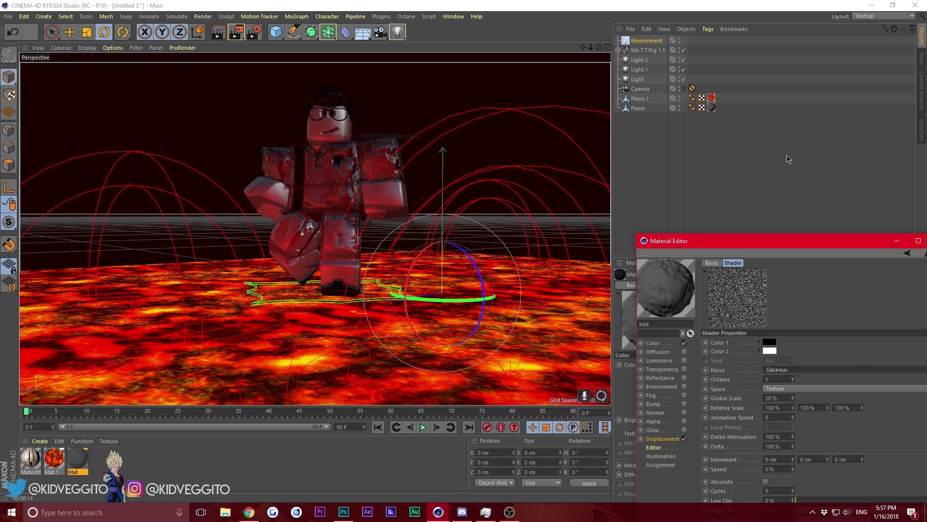
left_click(218, 32)
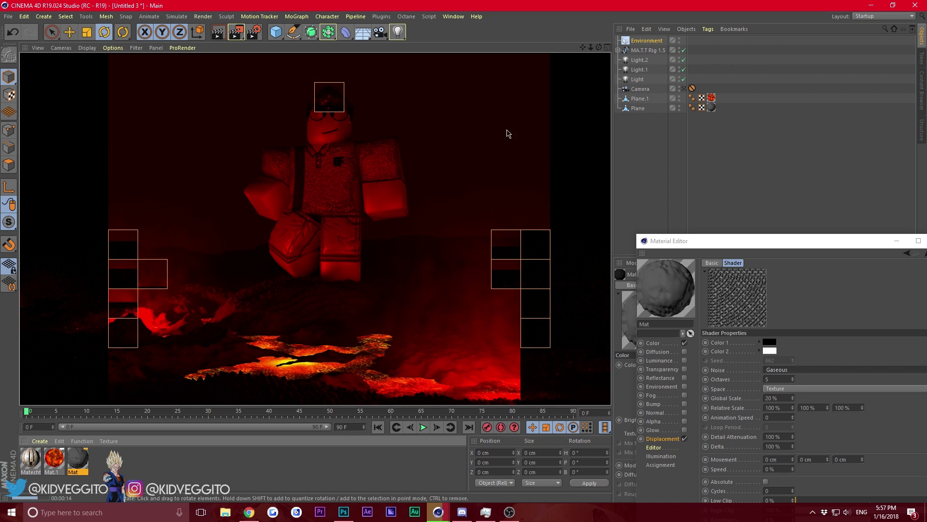
- Switch the displacement noise type to FBM and test-render the view
left_click(800, 375)
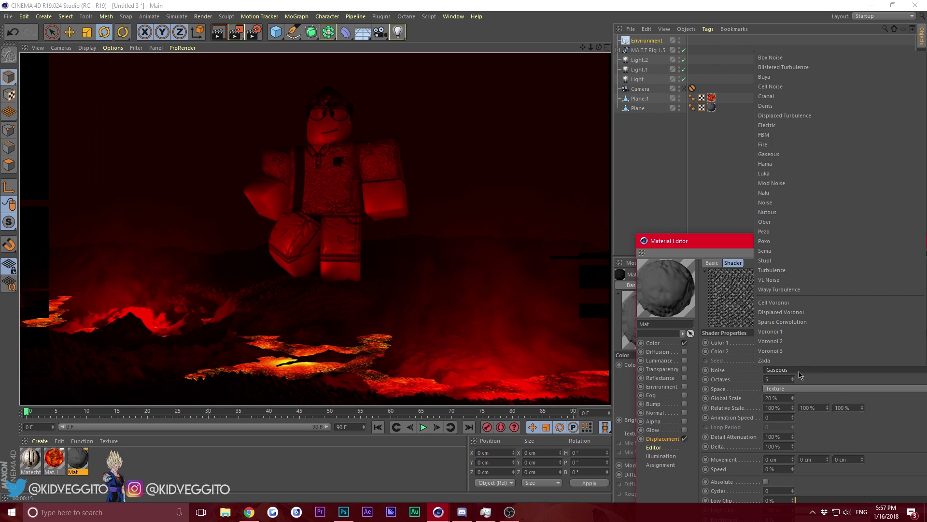
left_click(802, 142)
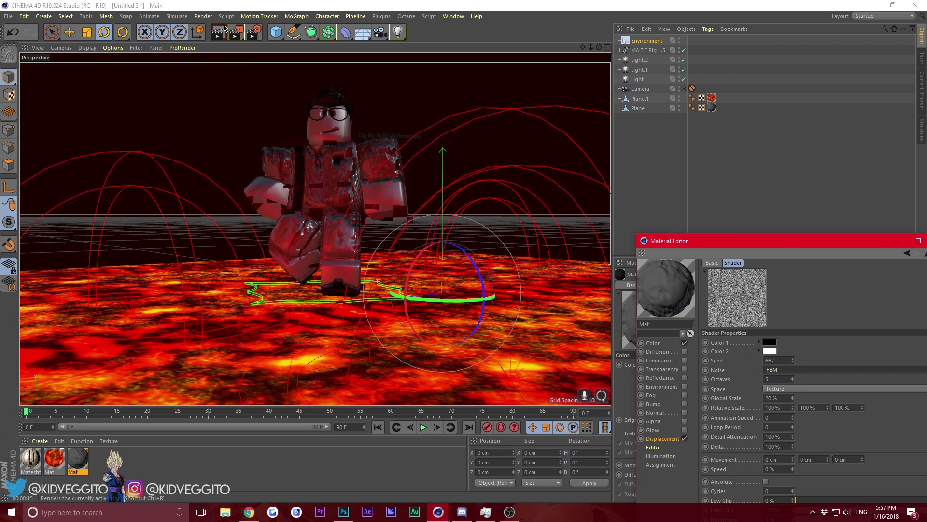
left_click(223, 32)
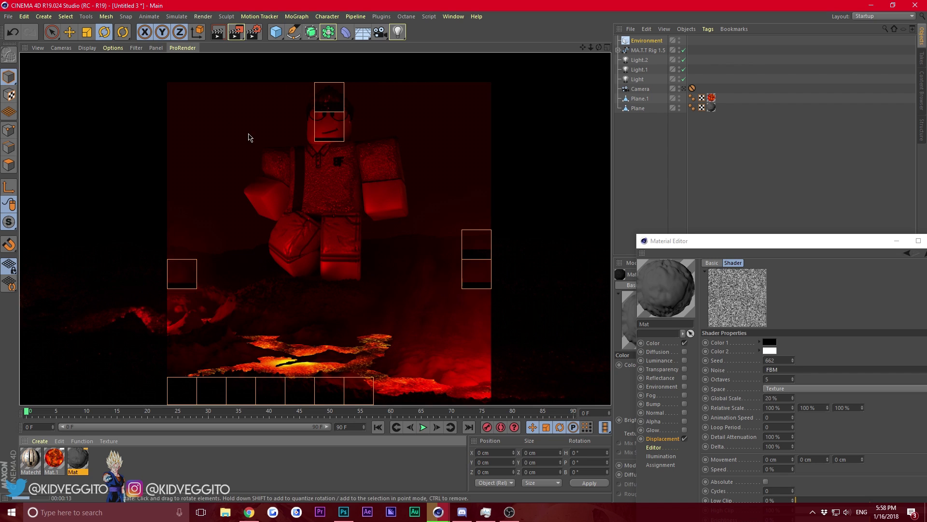
- Reduce the FBM Noise layer's opacity to 9% in the displacement layers and test-render the view
left_click_drag(833, 245, 672, 226)
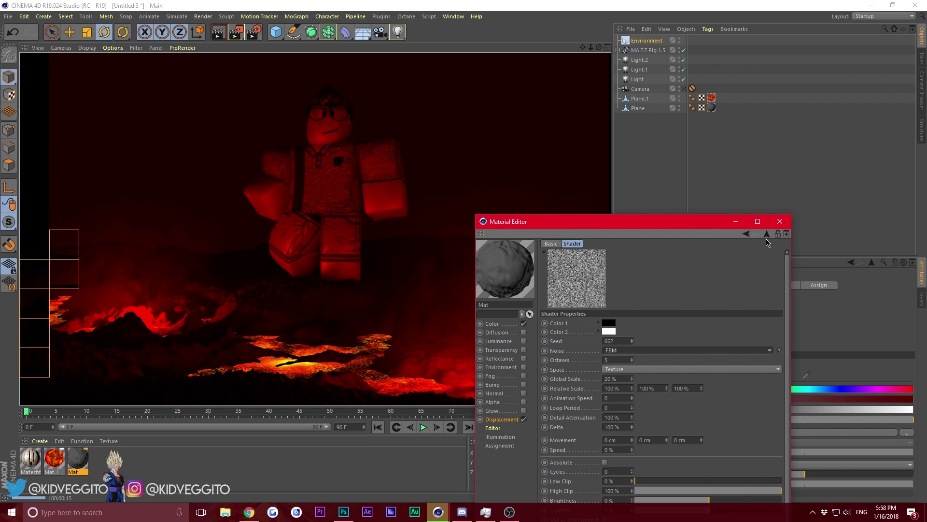
left_click(767, 234)
left_click_drag(677, 345, 673, 345)
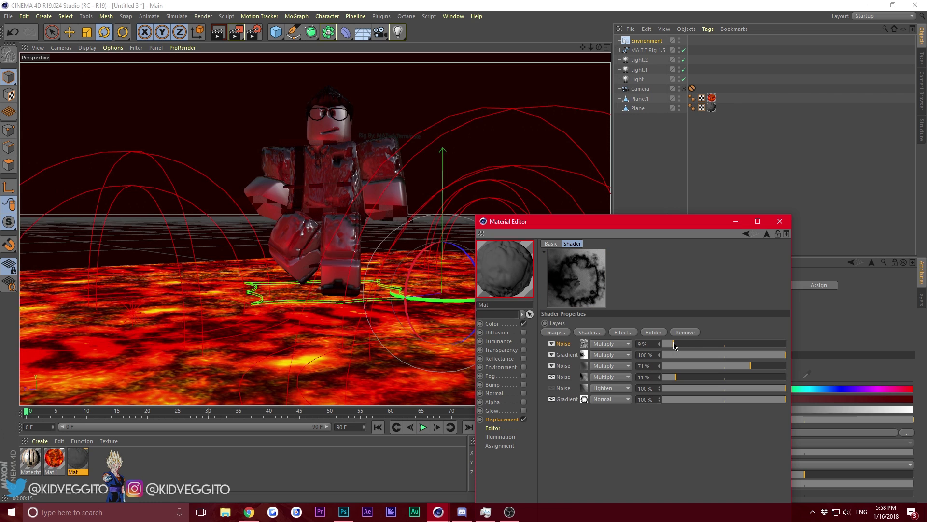
left_click(218, 32)
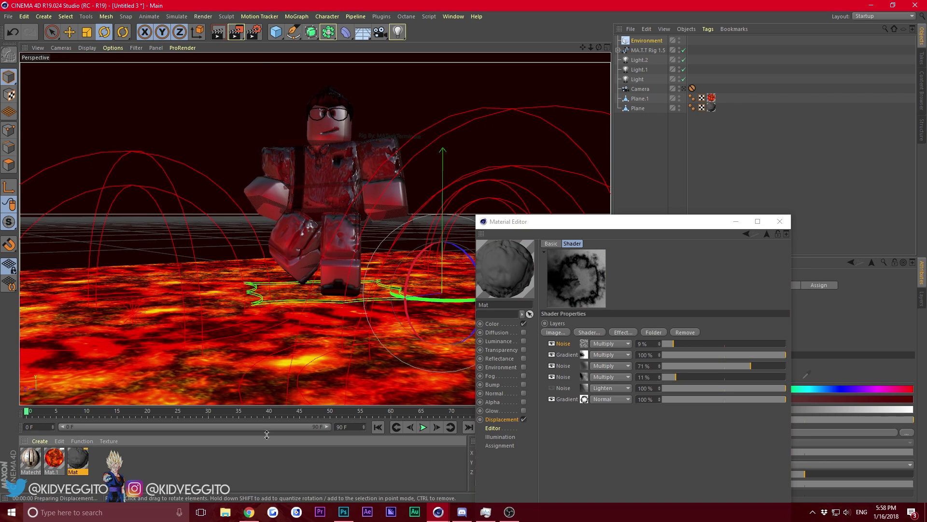
mouse_move(462, 510)
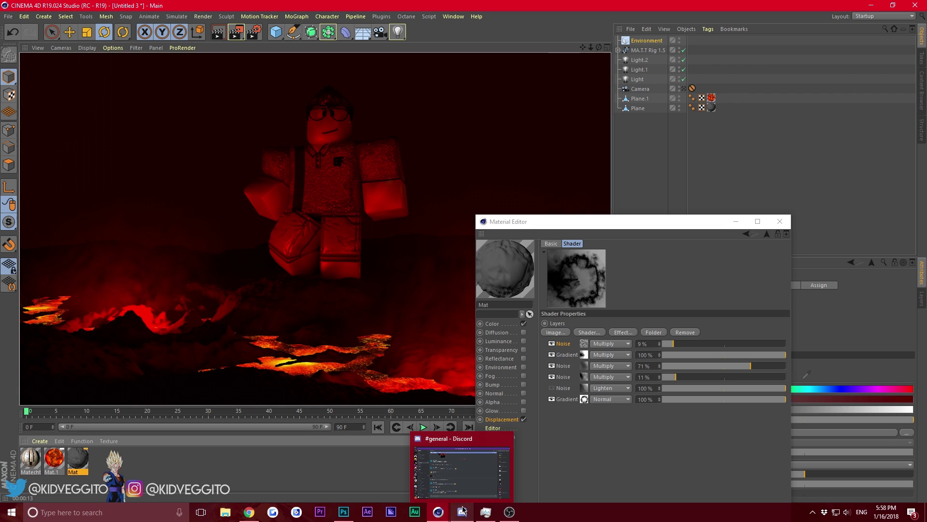
- Enable reflectance on Mat and replace its default specular layer with a Beckmann layer
left_click(766, 233)
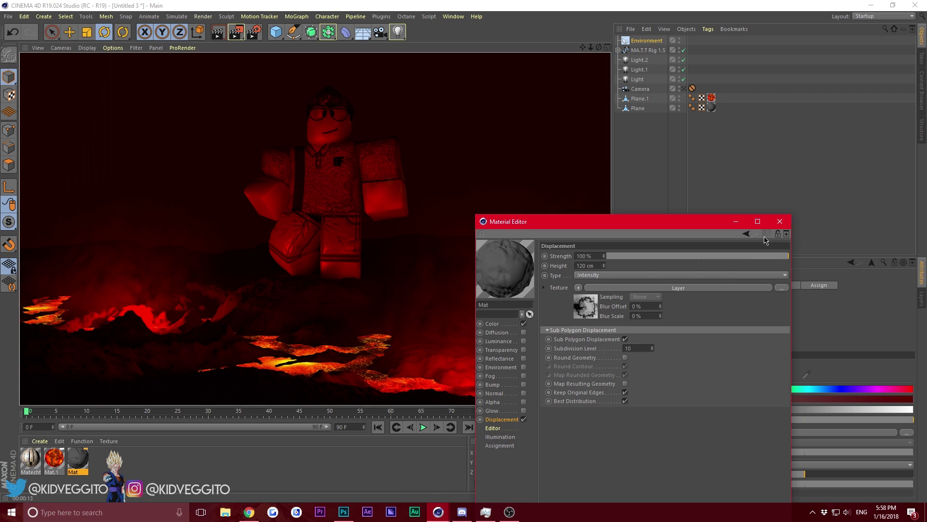
left_click_drag(526, 241, 697, 130)
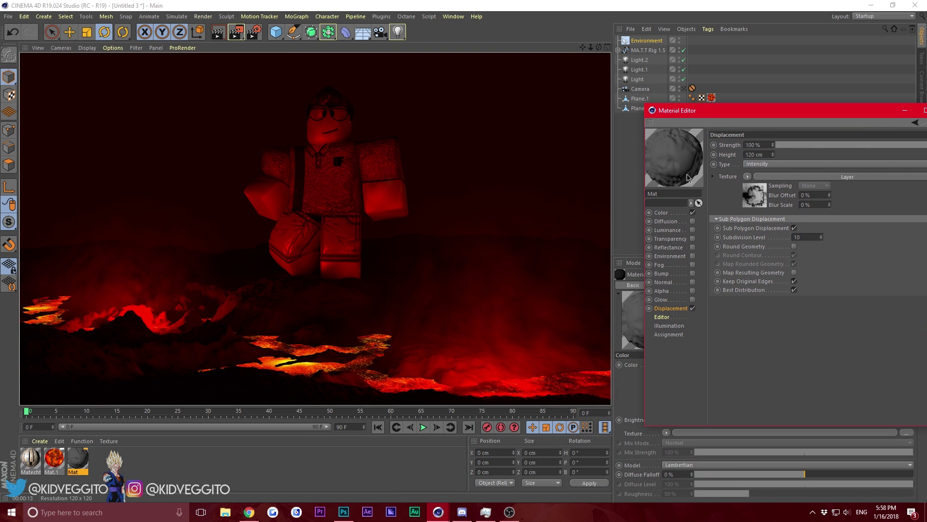
left_click(687, 248)
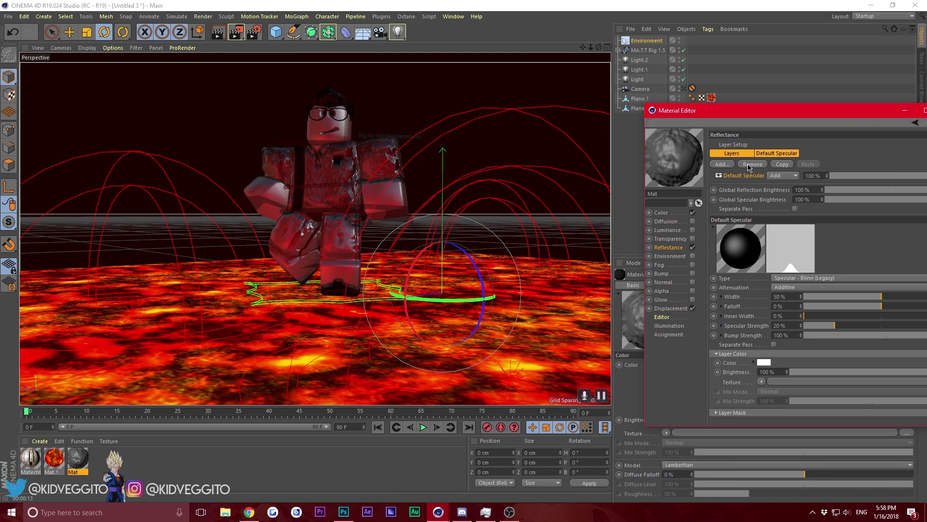
left_click(752, 164)
left_click(722, 165)
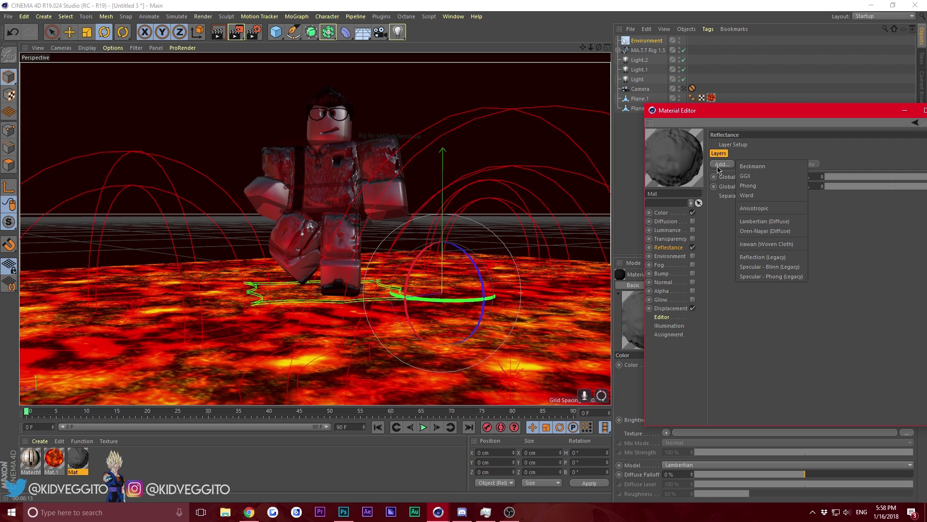
left_click(755, 172)
- Set the Beckmann layer to Additive attenuation with 29% roughness, 1% reflection strength and 14% specular strength
left_click_drag(761, 115, 683, 116)
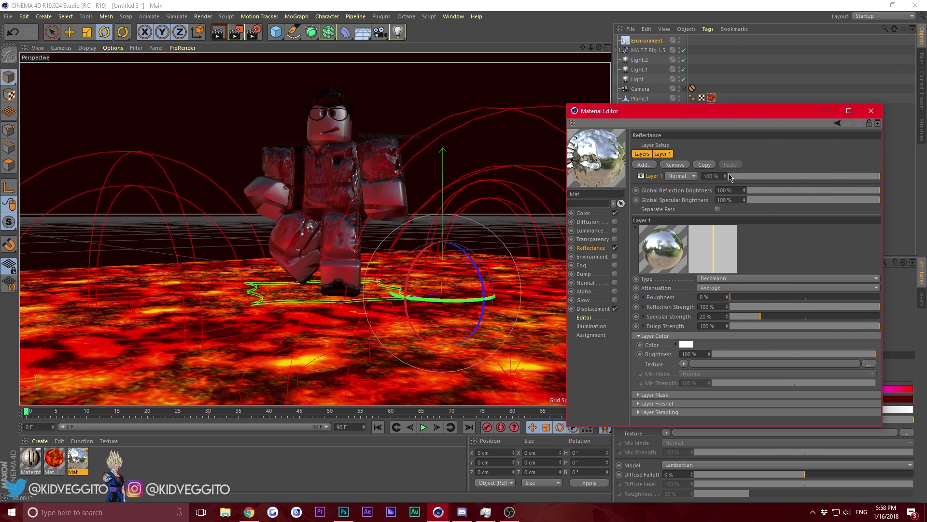
left_click(739, 289)
left_click(744, 316)
mouse_move(745, 297)
left_mouse_down()
mouse_move(774, 298)
mouse_move(751, 315)
left_mouse_up()
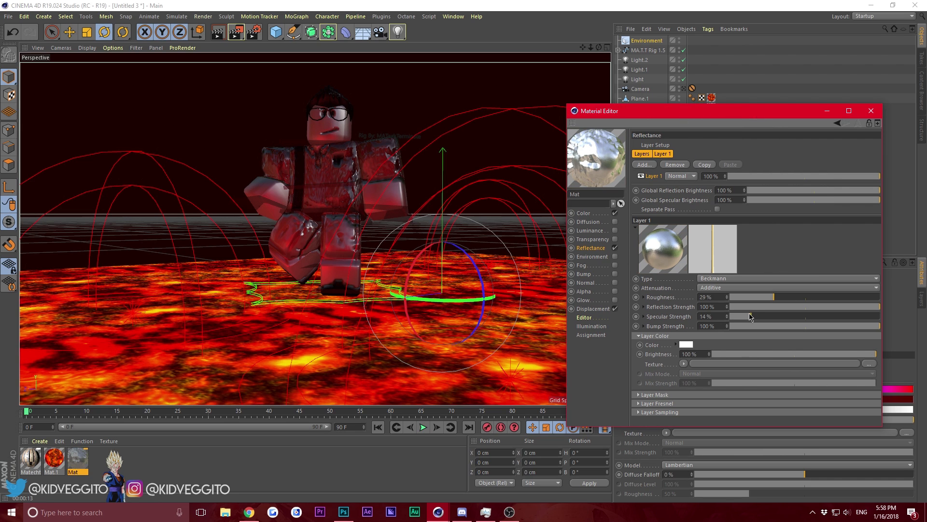
left_click(732, 307)
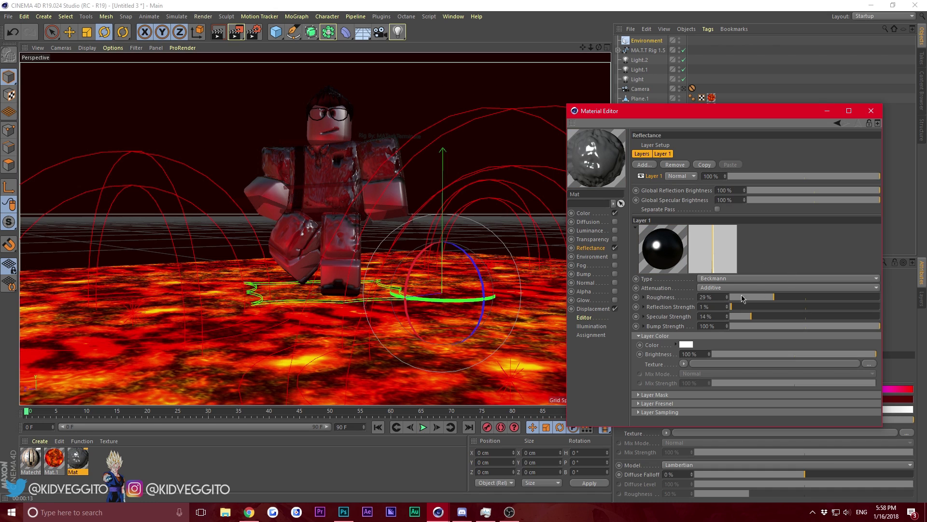
- Copy the Layer shader from Mat's Displacement channel, enable the Bump channel and paste the shader as its texture
left_click(645, 297)
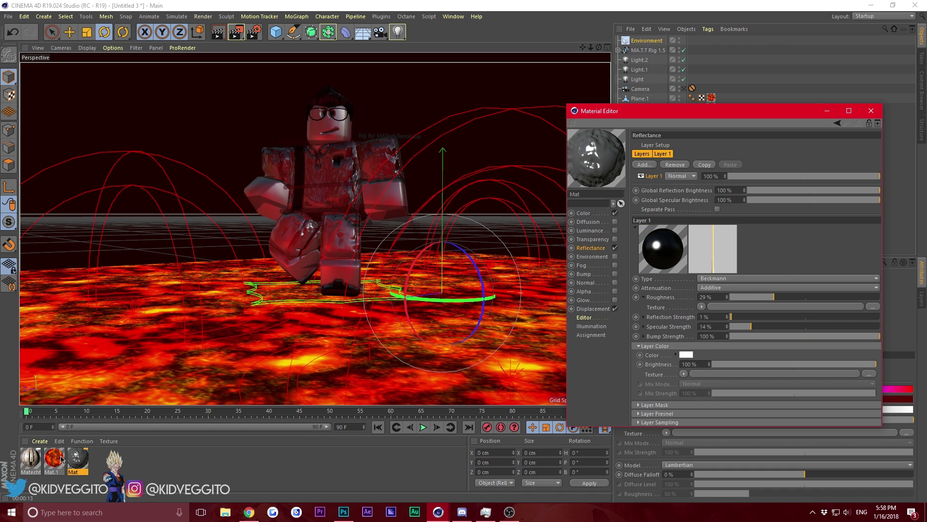
left_click(593, 309)
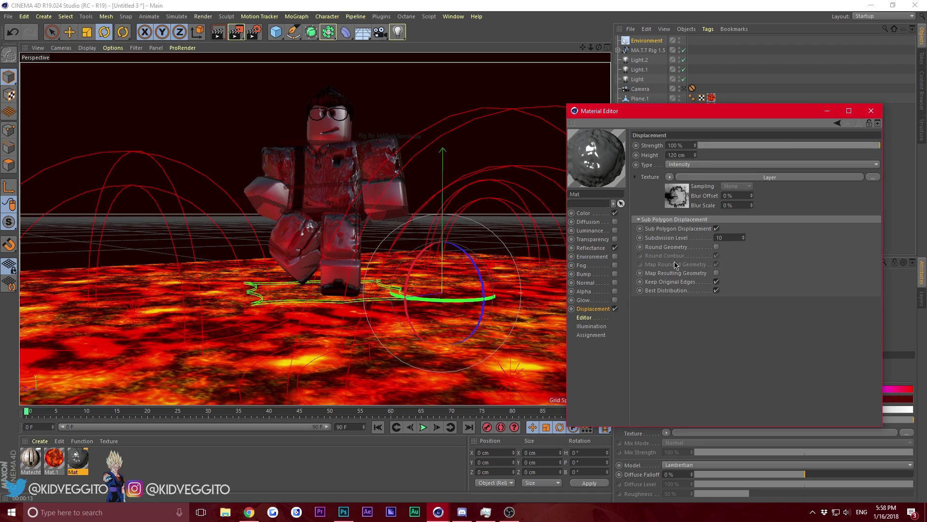
left_click(669, 177)
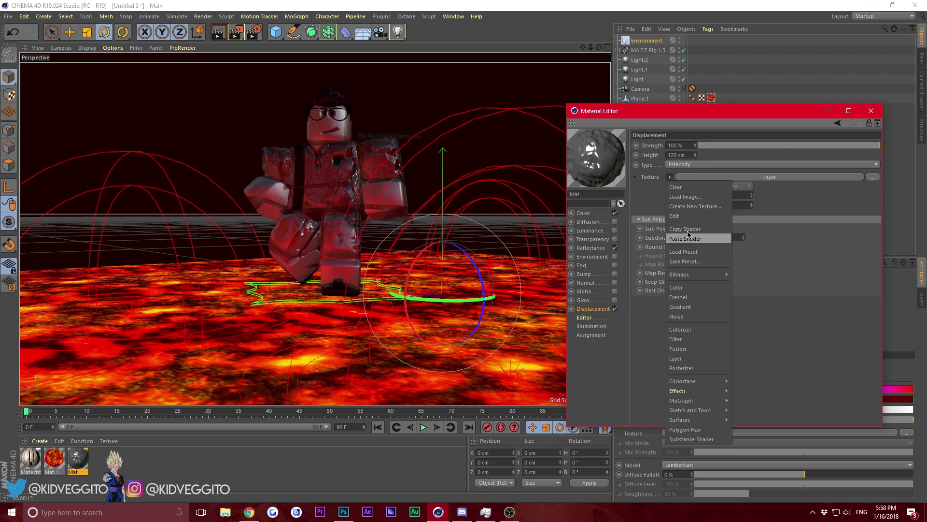
left_click(688, 238)
left_click(614, 273)
left_click(687, 187)
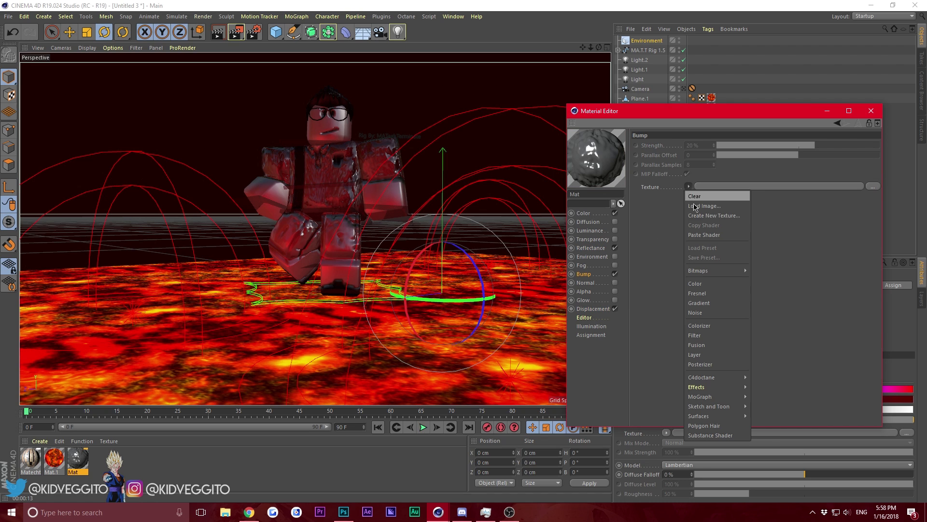
left_click(704, 235)
- Disable Mat's reflectance, raise its bump strength to 271% and test-render the view
left_click(219, 34)
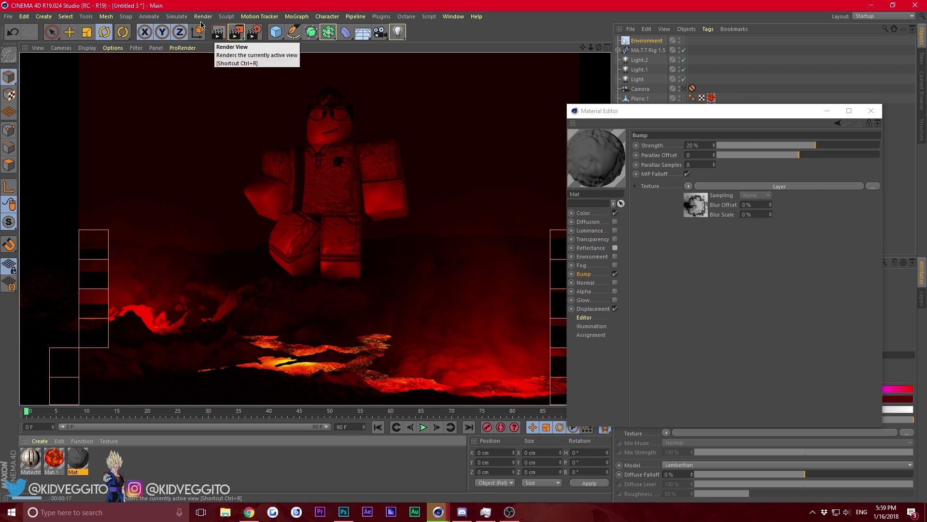
left_click_drag(869, 146, 881, 147)
left_click_drag(714, 150, 715, 113)
left_click_drag(712, 150, 712, 138)
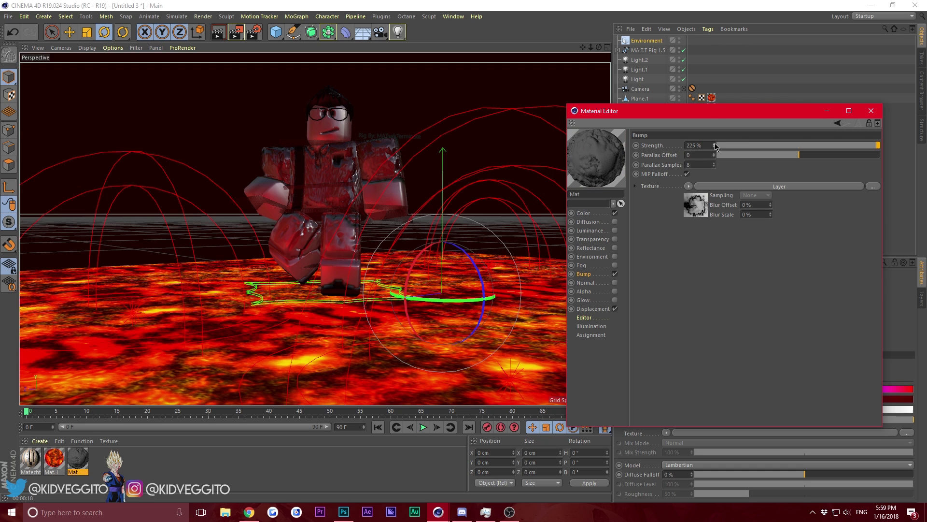
left_click(219, 32)
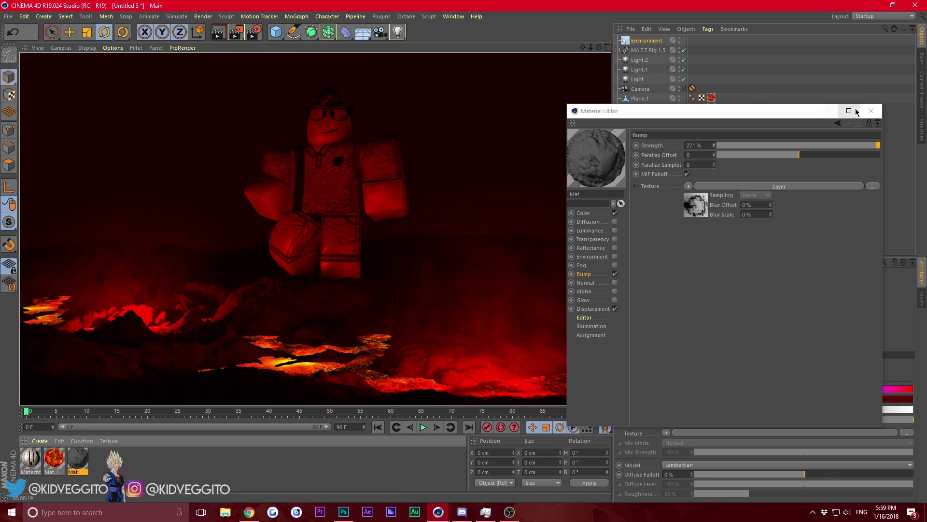
left_click(871, 111)
left_click(486, 363)
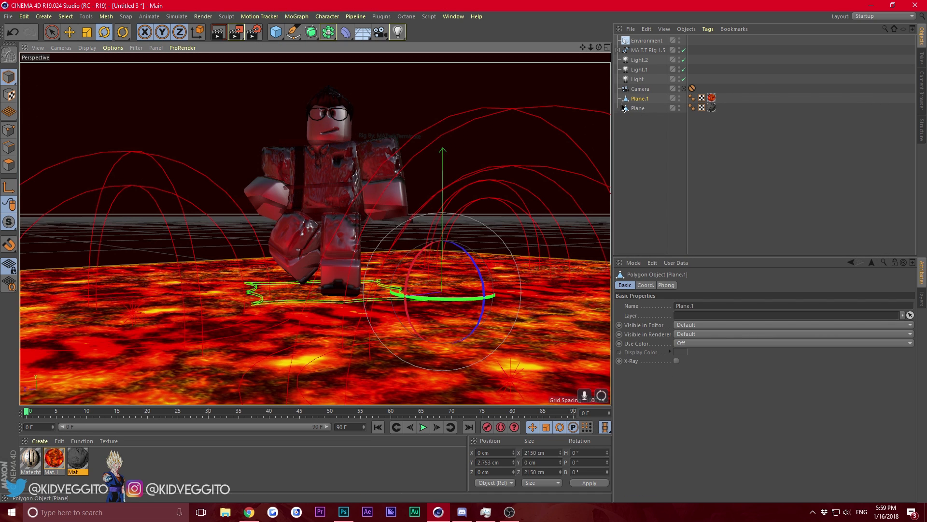
- Add an Omni light to the scene and raise it to a height of about 430 cm
left_click(644, 145)
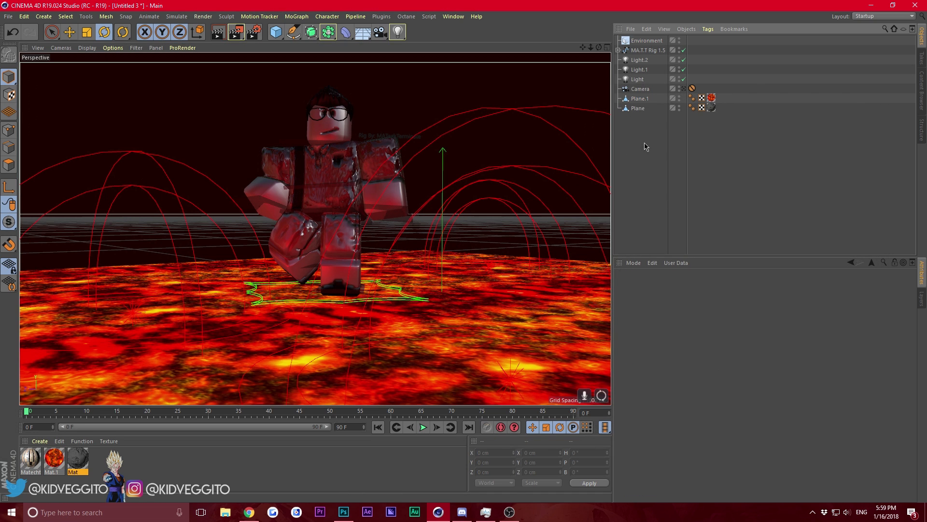
left_click(398, 32)
left_click(481, 55)
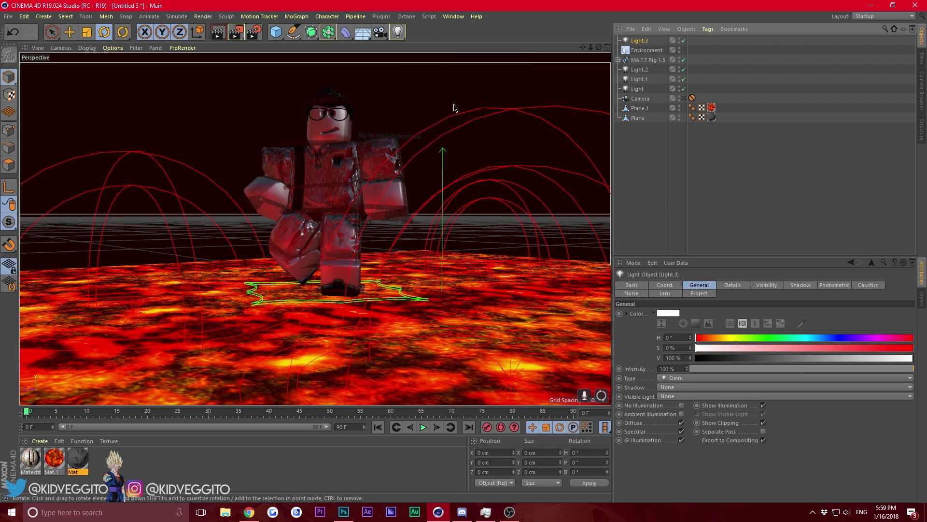
key("e")
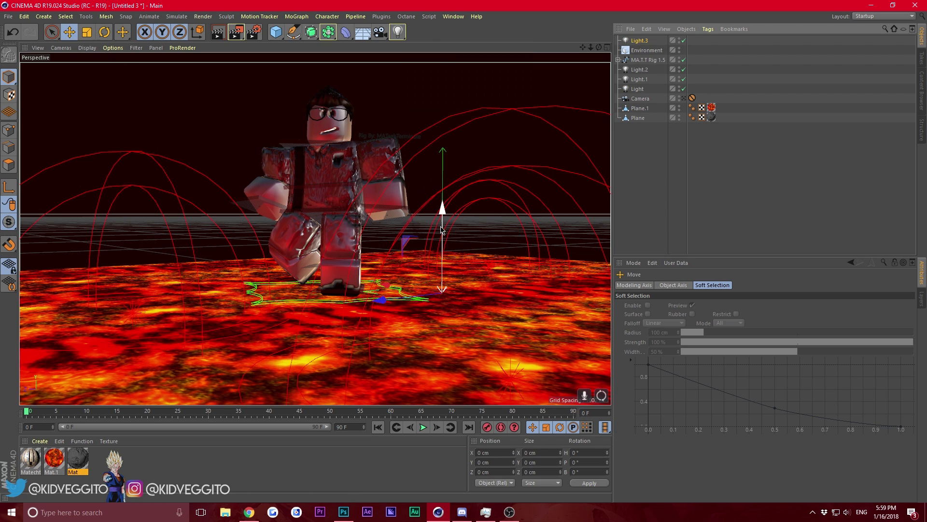
left_click_drag(441, 212, 442, 63)
left_click(640, 41)
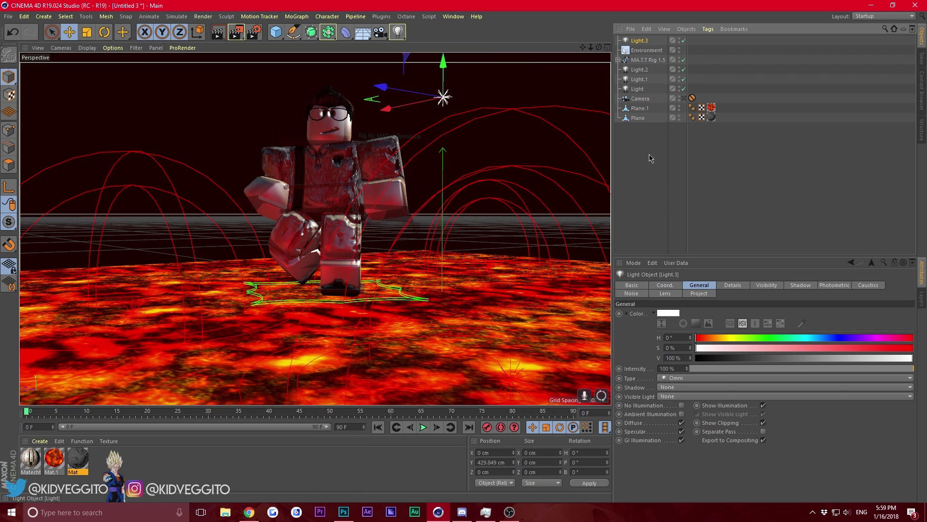
- Give the new light a salmon colour with hue 13° and saturation 62%, and Inverse Square (Physically Accurate) falloff
left_click_drag(698, 338, 830, 348)
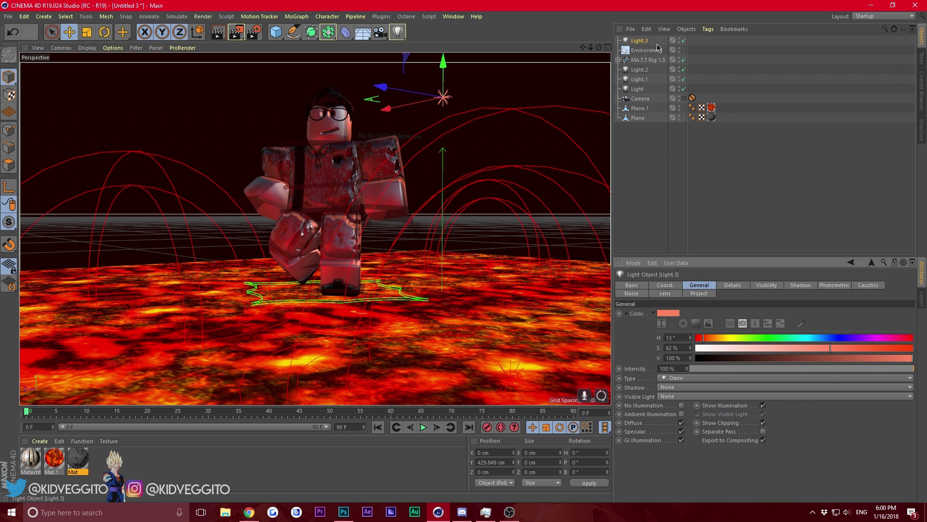
left_click(733, 284)
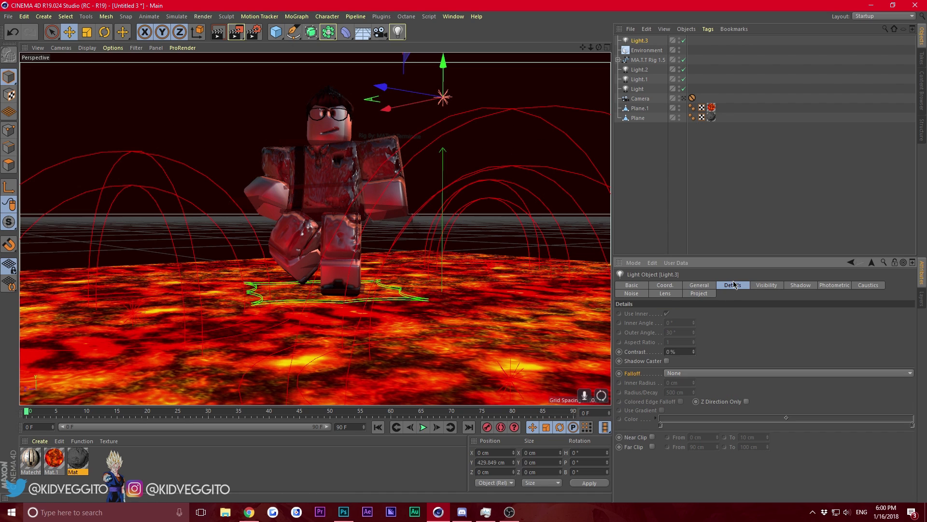
left_click(709, 374)
left_click(710, 384)
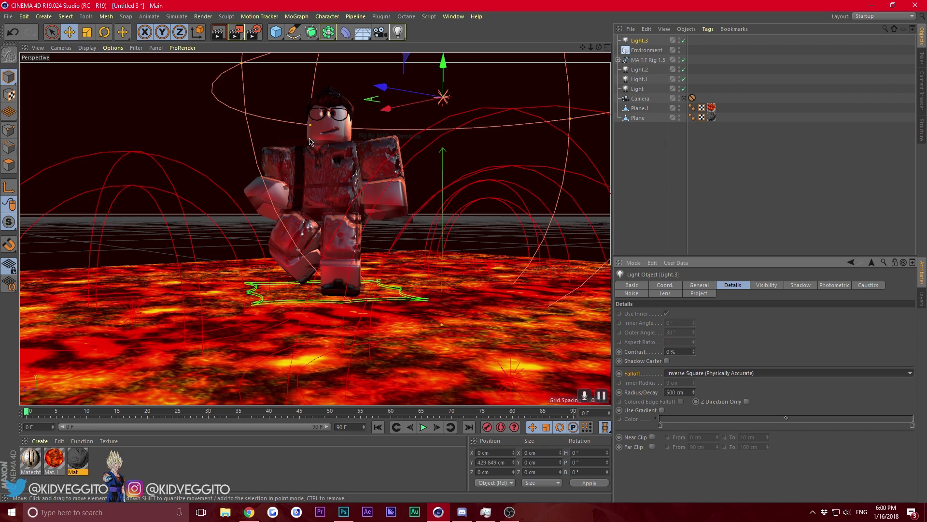
- Move the light to about X -332, Y 575, Z -1005 cm and place a duplicate at about X 2058, Z -14 cm
left_click_drag(404, 99, 408, 174)
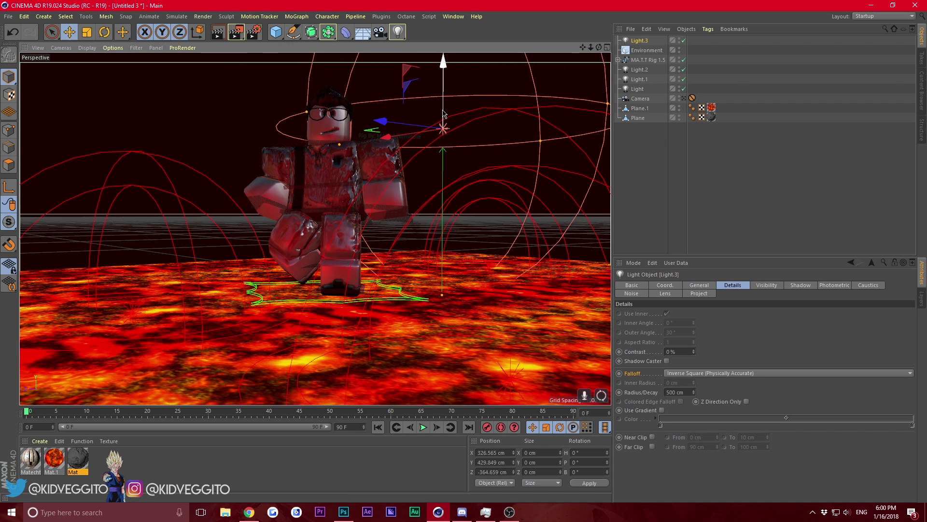
left_click_drag(442, 111, 441, 64)
left_click_drag(371, 86, 414, 83)
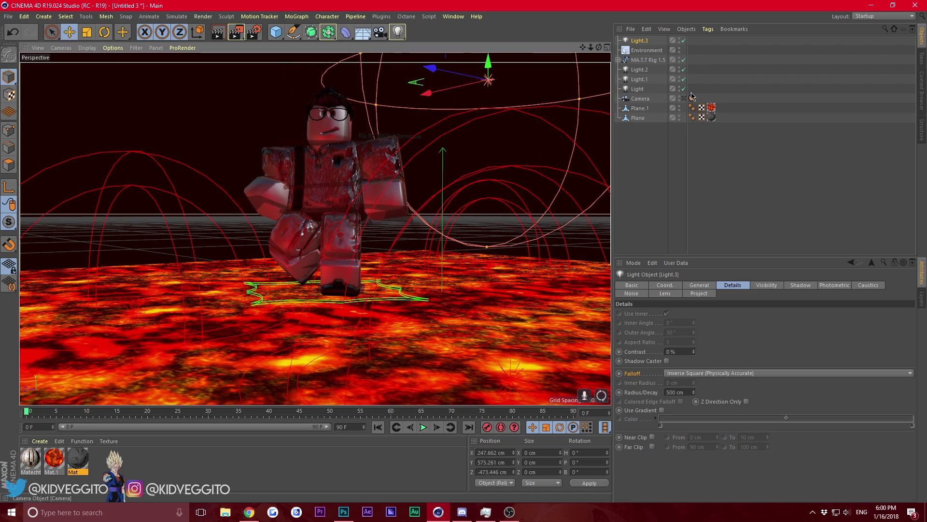
left_click_drag(591, 48, 519, 192)
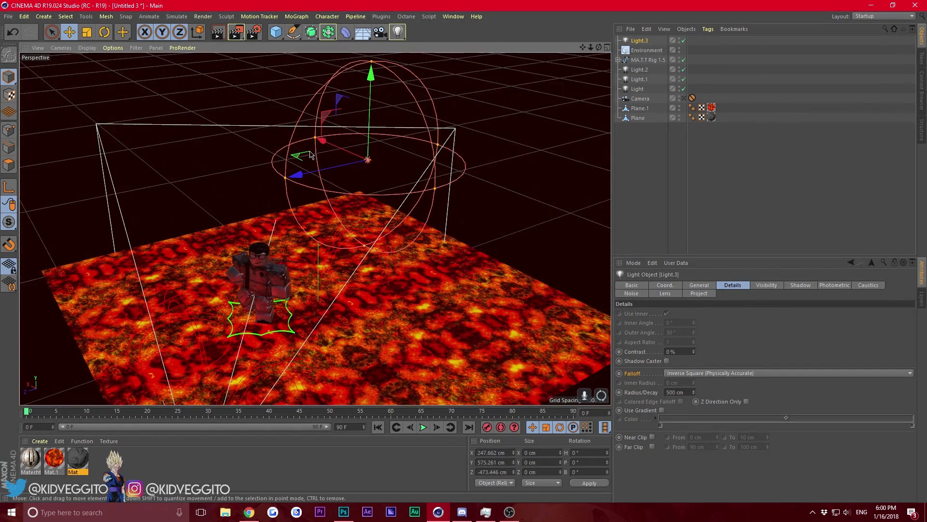
left_click_drag(299, 160, 457, 171)
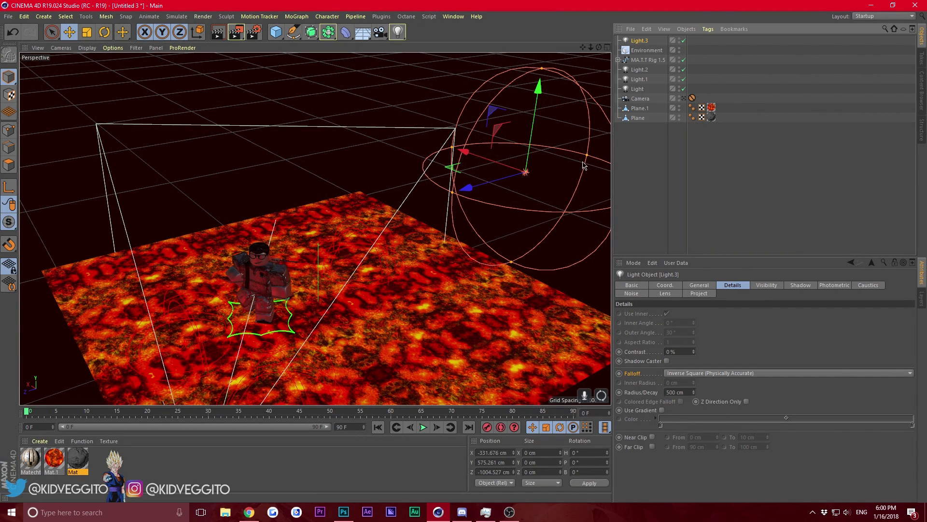
left_click_drag(449, 168, 94, 102, "ctrl")
- Set the intensity of both salmon lights to 28% and test-render the camera view
left_click(638, 51, "ctrl")
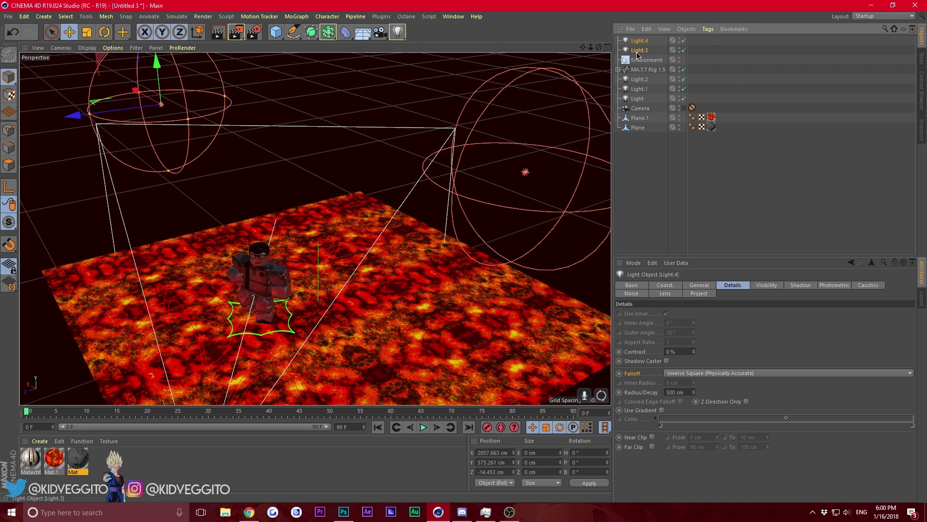
left_click(698, 286)
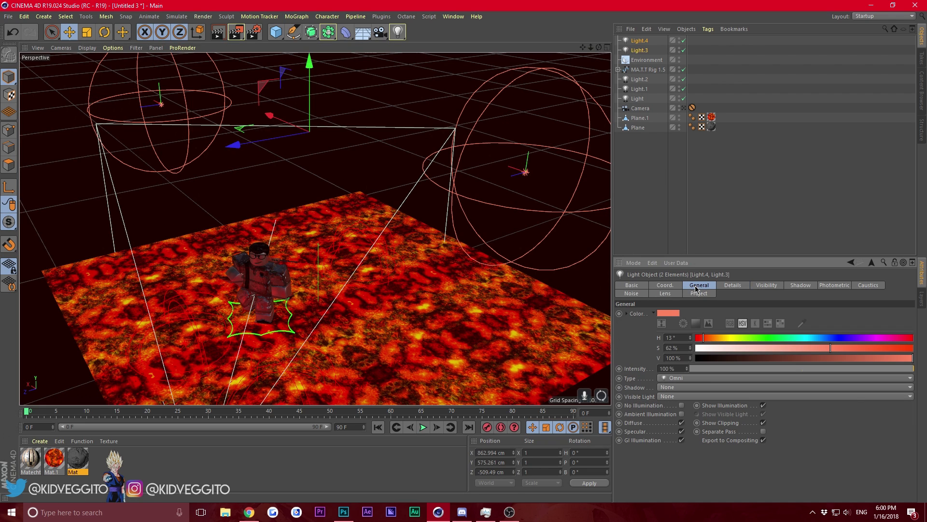
left_click(721, 368)
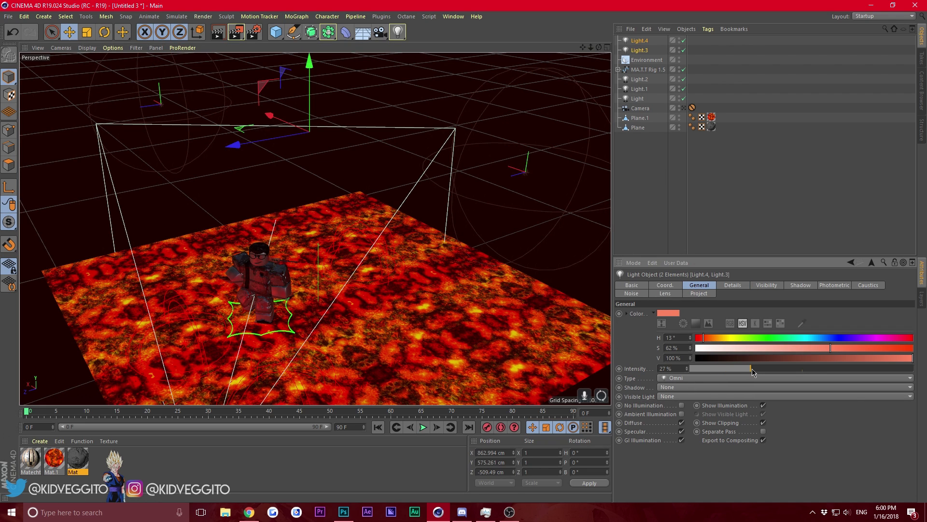
left_click_drag(752, 370, 753, 370)
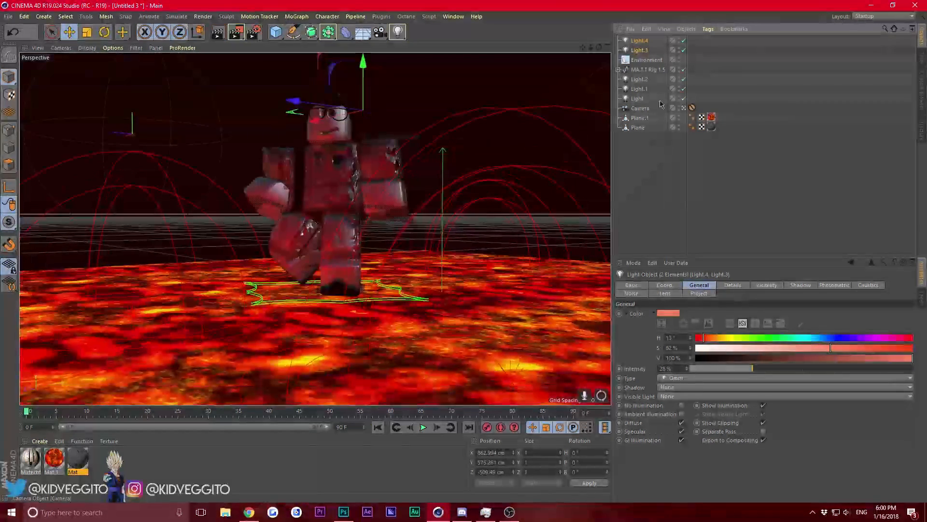
left_click(217, 33)
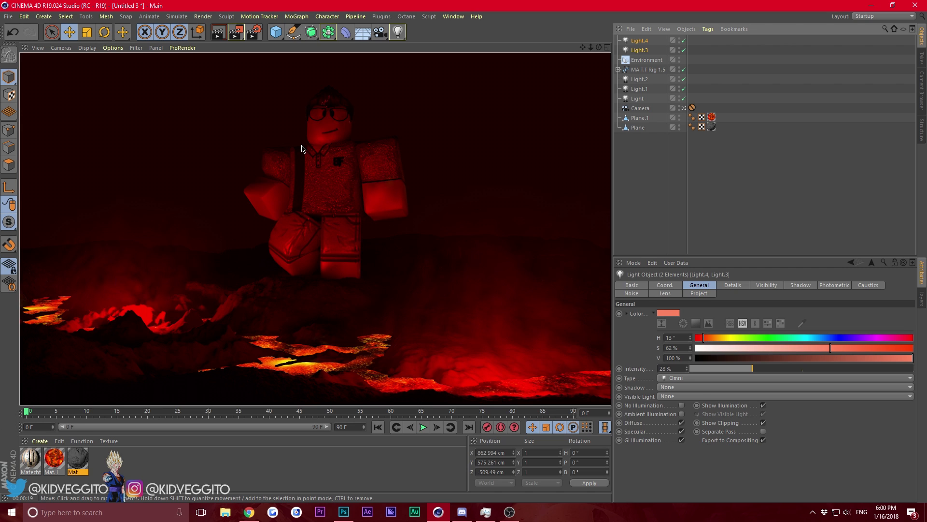
left_click(433, 108)
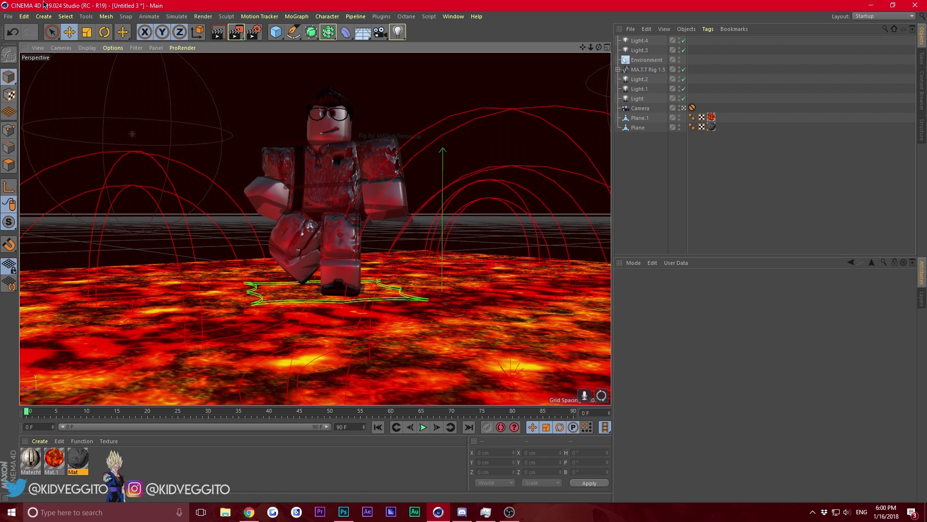
- Set the Global Illumination preset to Exterior - Physical Sky and add the Ambient Occlusion effect to the render settings
left_click(254, 31)
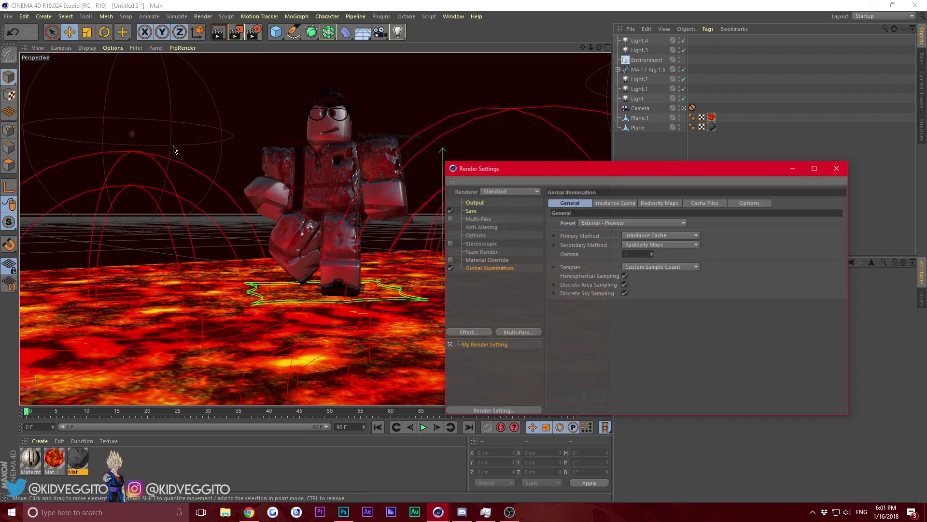
left_click(641, 225)
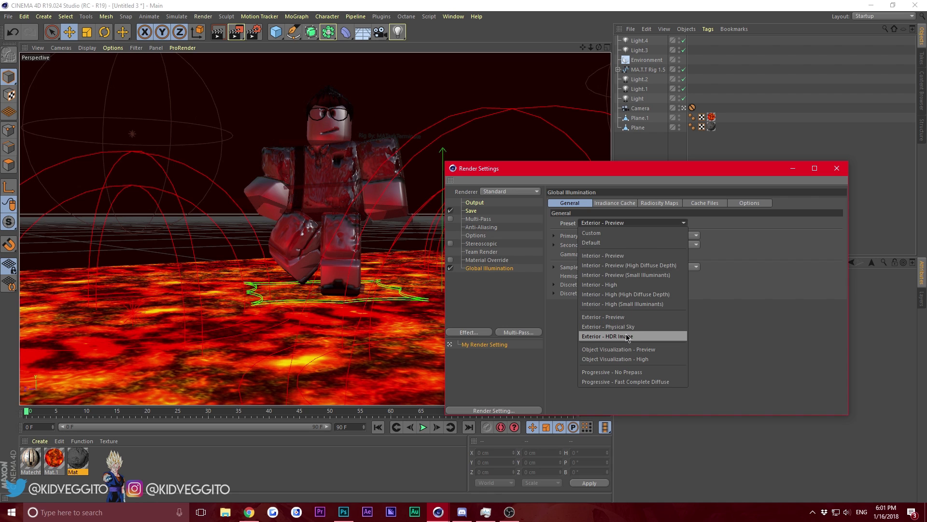
left_click(642, 327)
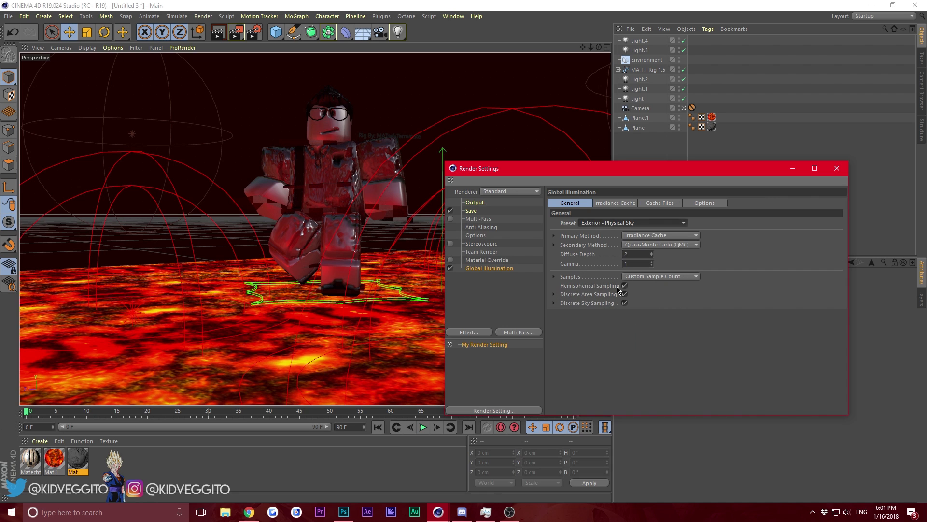
left_click(614, 223)
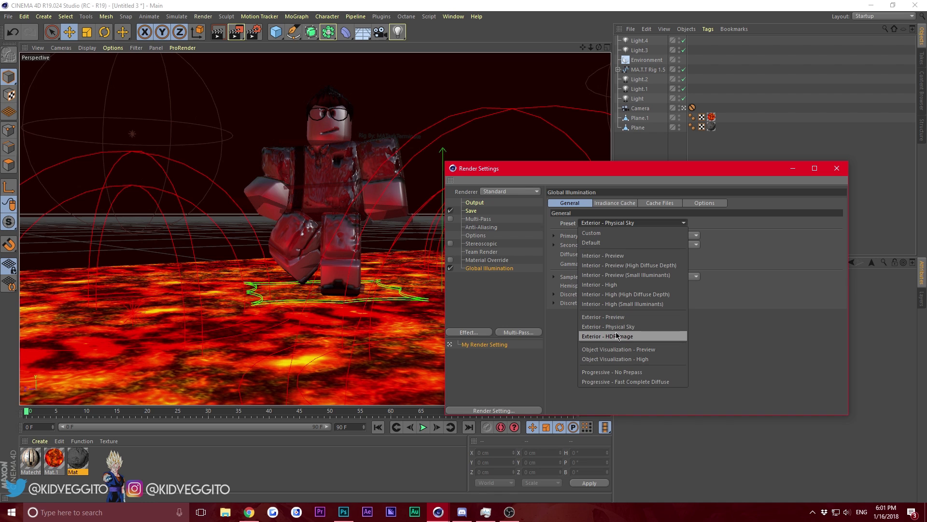
left_click(467, 313)
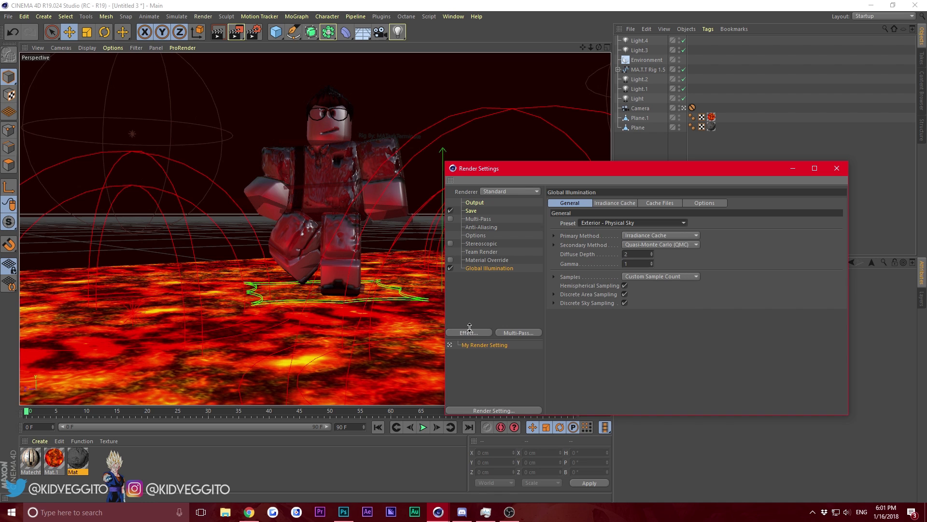
left_click(468, 332)
left_click(520, 274)
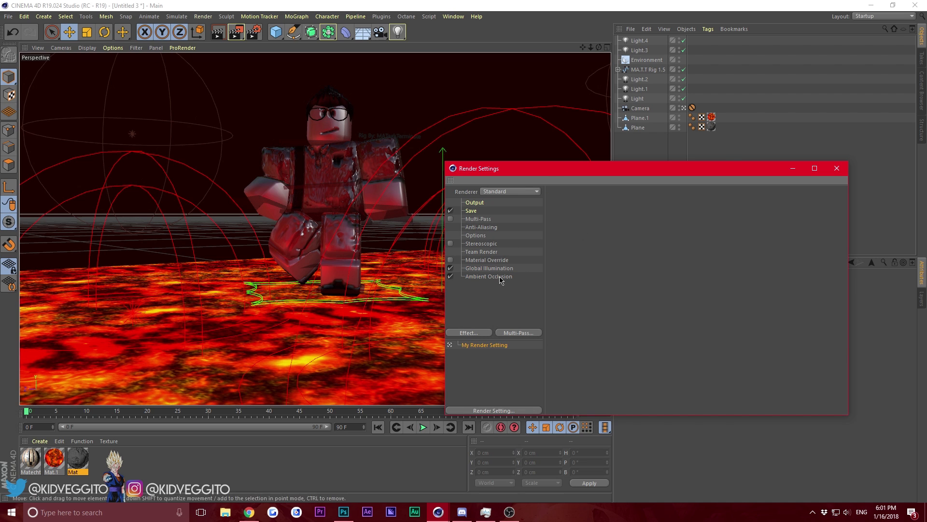
left_click(837, 169)
left_click(490, 113)
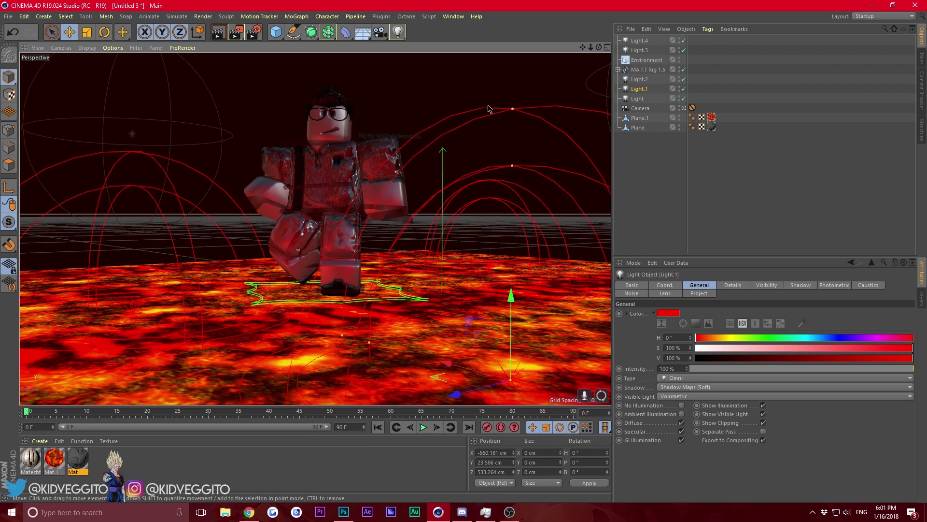